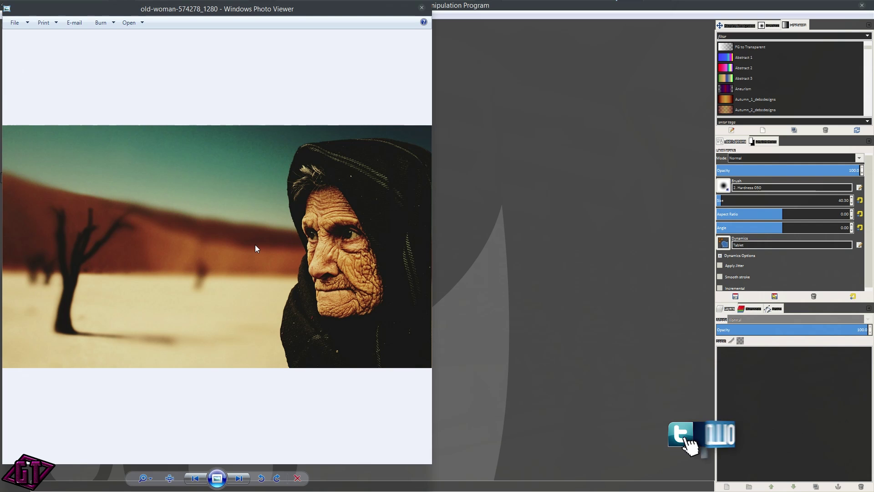
# Step: Examine the old-woman-574278_1280 photo up close and as a whole, especially the woman's face, and close the photo viewer
pyautogui.scroll(1, 264, 234)
pyautogui.scroll(1, 270, 172)
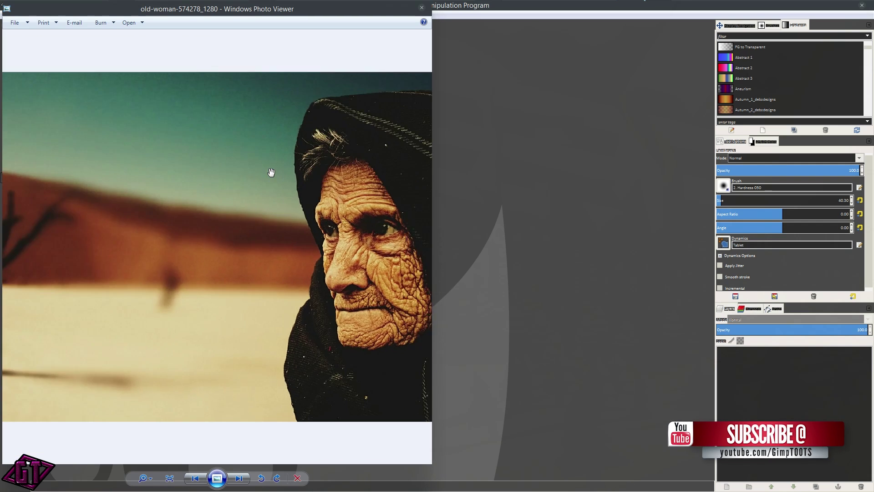
pyautogui.scroll(-2, 291, 219)
pyautogui.scroll(1, 292, 220)
pyautogui.scroll(-1, 289, 223)
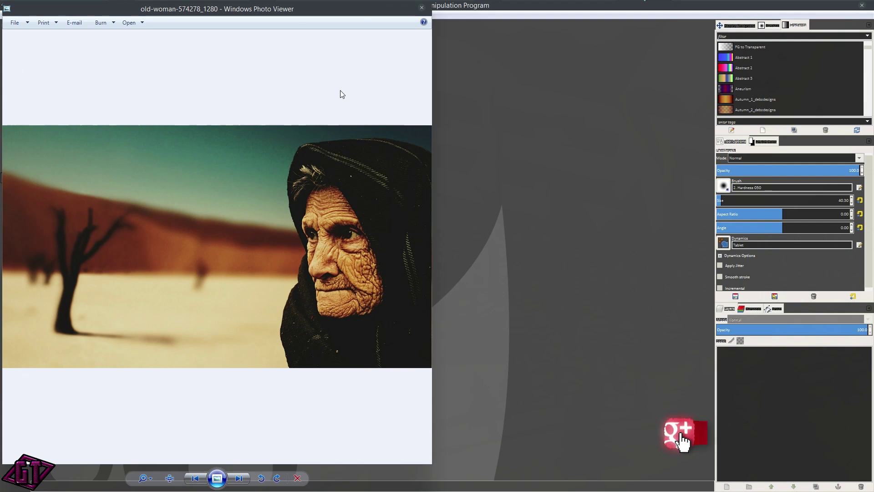
pyautogui.scroll(1, 264, 254)
pyautogui.scroll(-1, 269, 254)
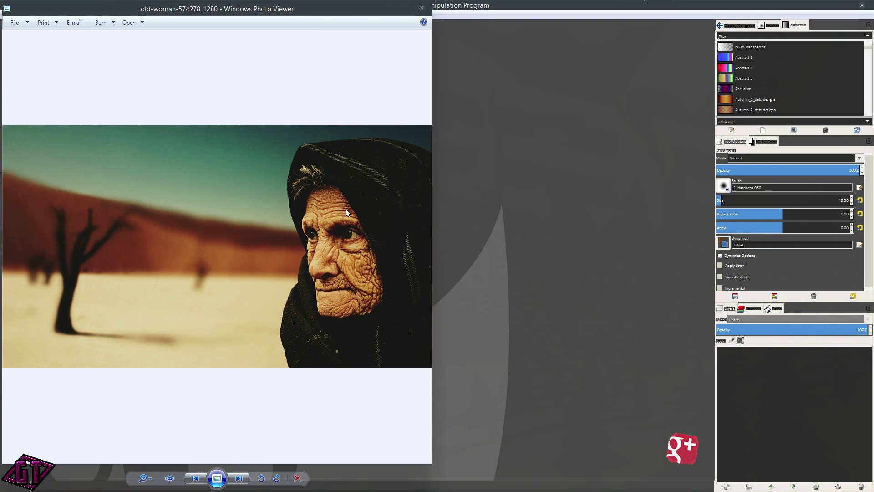
pyautogui.scroll(1, 346, 209)
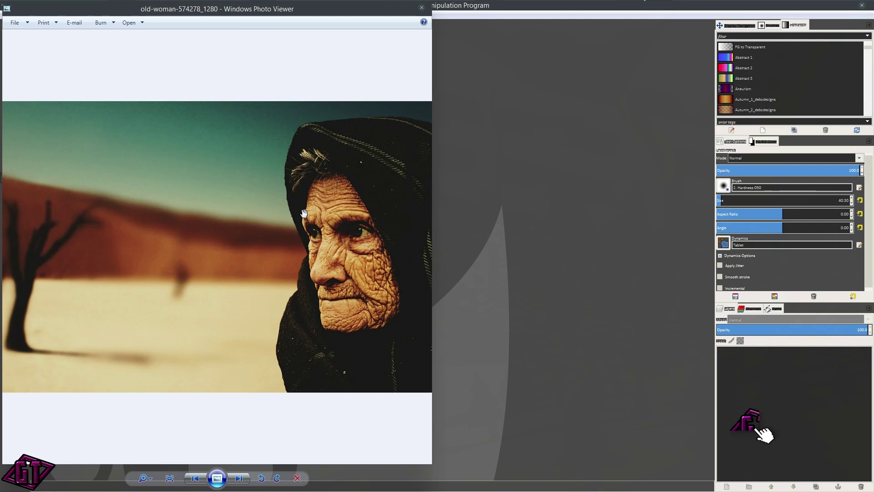
pyautogui.scroll(-1, 303, 213)
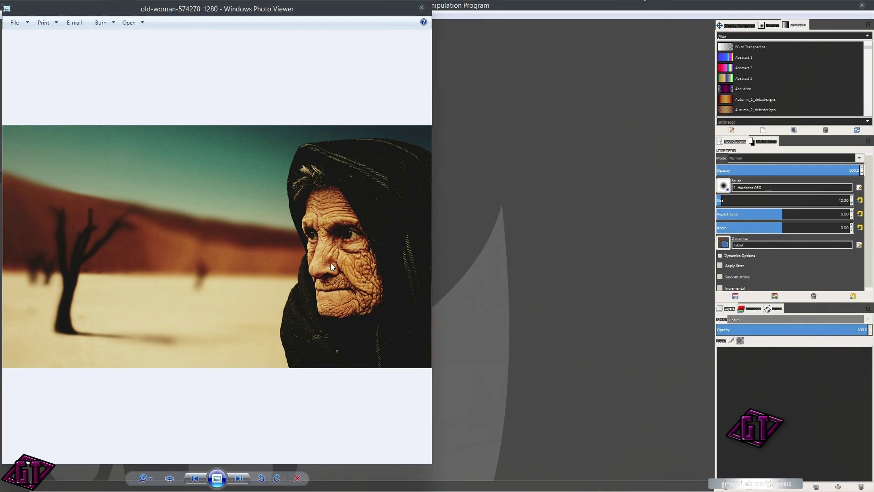
pyautogui.scroll(1, 329, 263)
pyautogui.moveTo(340, 254); pyautogui.dragTo(365, 227)
pyautogui.scroll(-1, 338, 229)
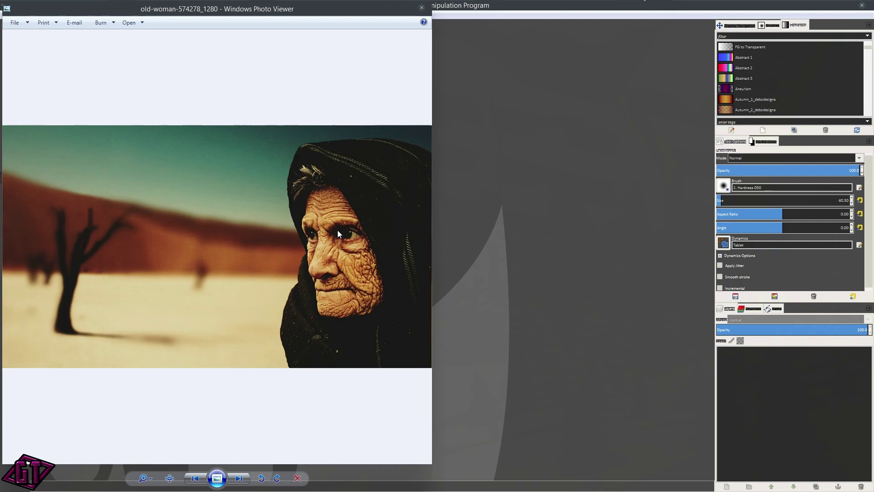
pyautogui.scroll(3, 338, 229)
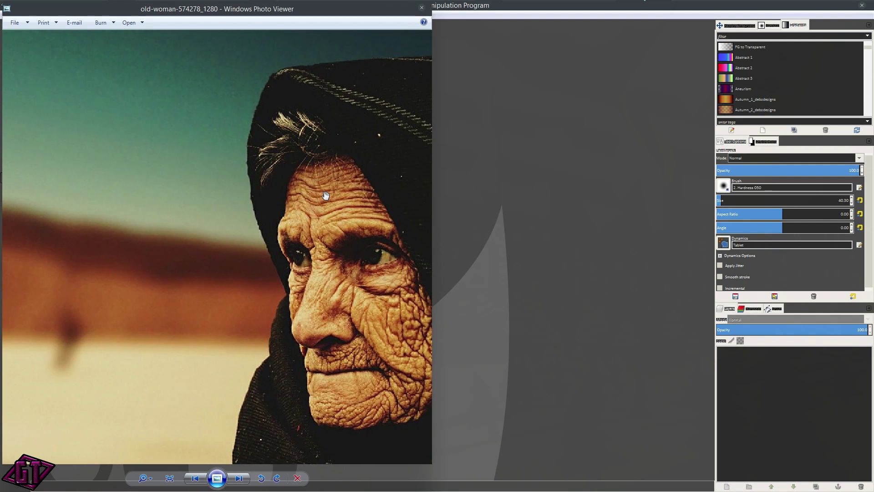
pyautogui.scroll(1, 332, 195)
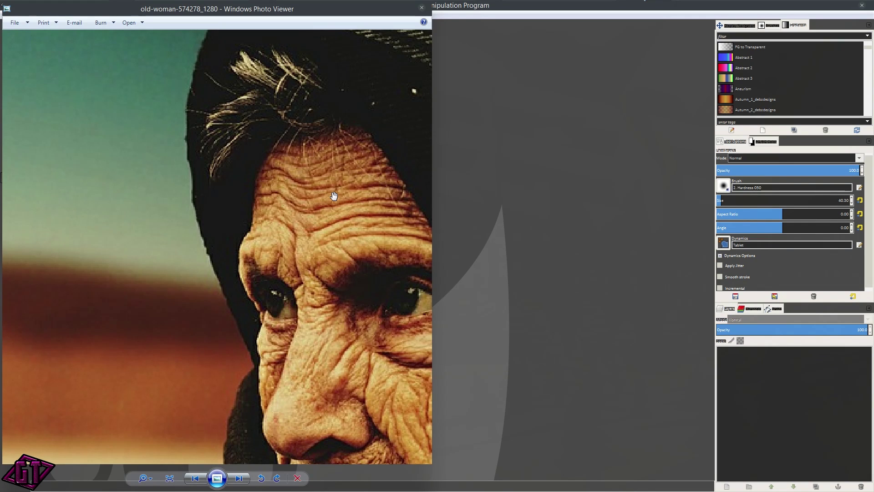
pyautogui.scroll(-3, 334, 196)
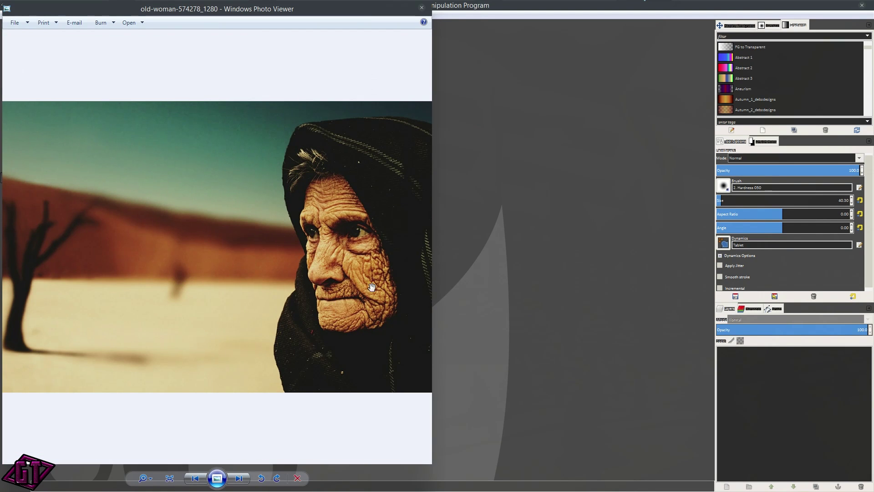
pyautogui.scroll(1, 363, 273)
pyautogui.scroll(-1, 364, 273)
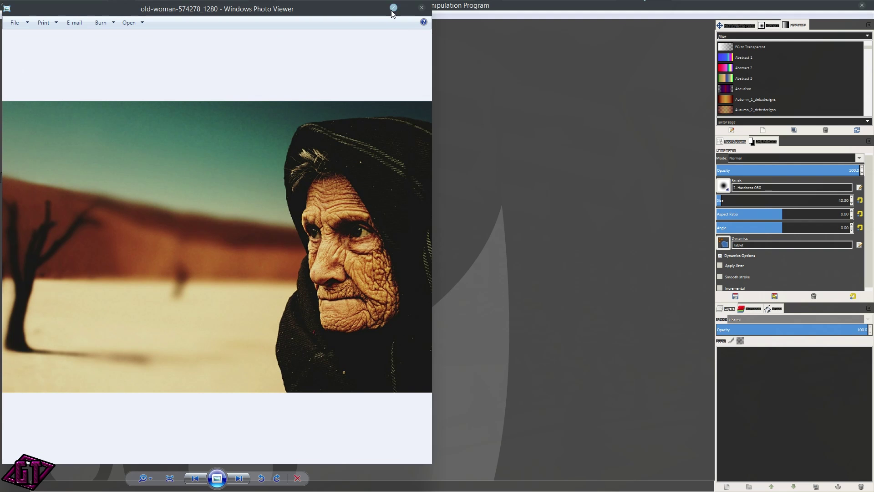
pyautogui.click(422, 8)
# Step: Show the document history of recently used images
pyautogui.click(9, 16)
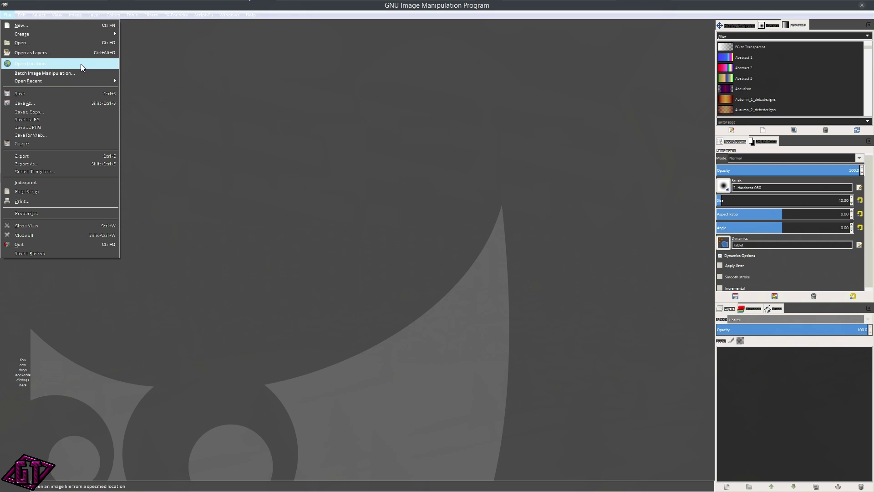
pyautogui.moveTo(91, 81)
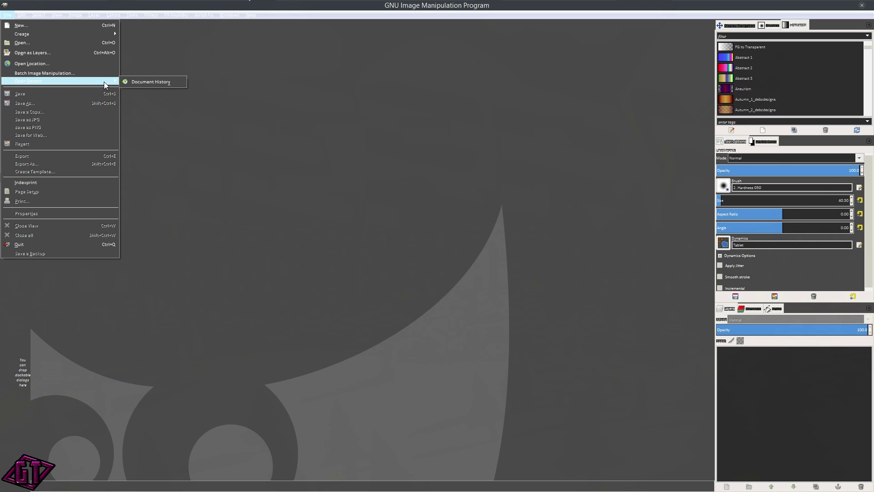
pyautogui.click(133, 81)
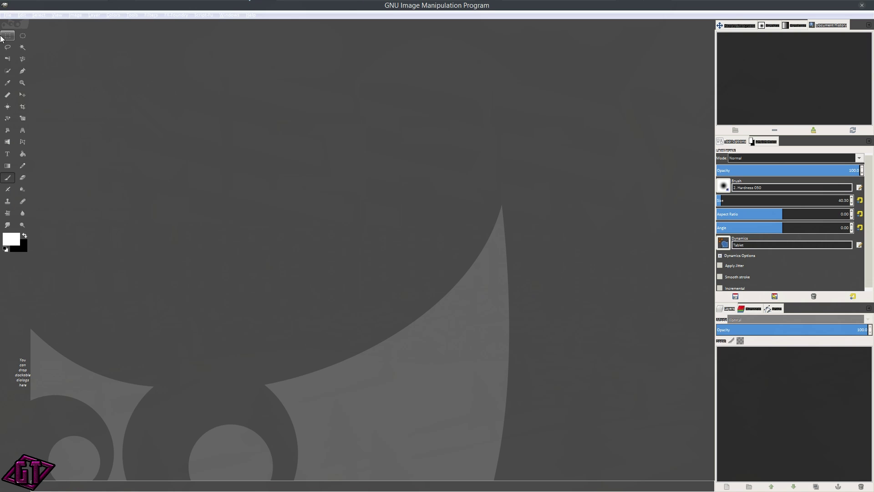
# Step: Open the image old-woman-574278_1280.jpg from the Desktop folder
pyautogui.click(8, 15)
pyautogui.click(41, 43)
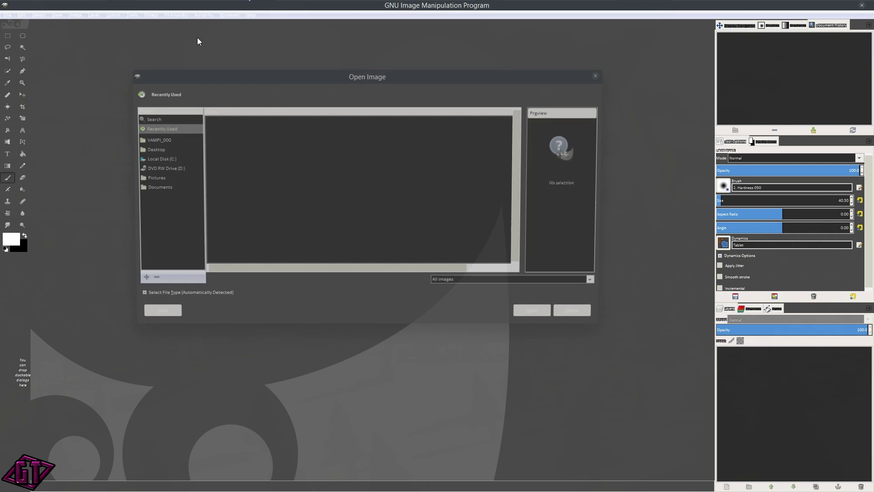
pyautogui.click(155, 150)
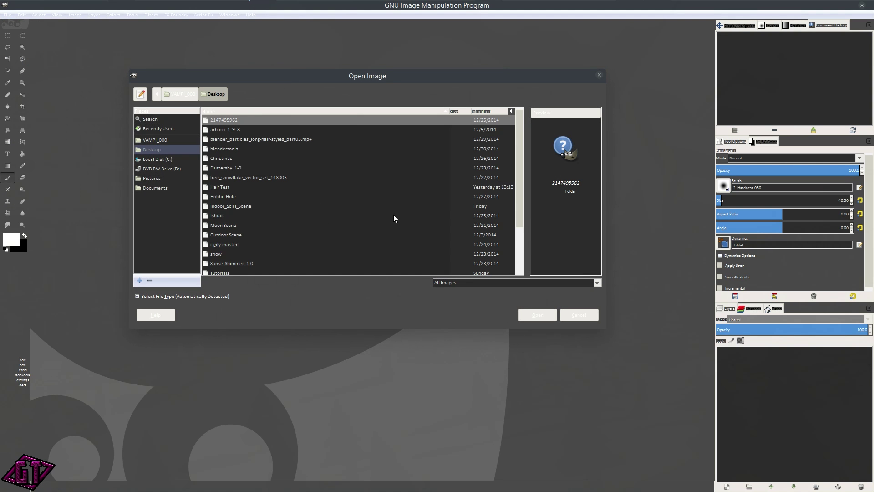
pyautogui.moveTo(521, 156); pyautogui.dragTo(529, 266)
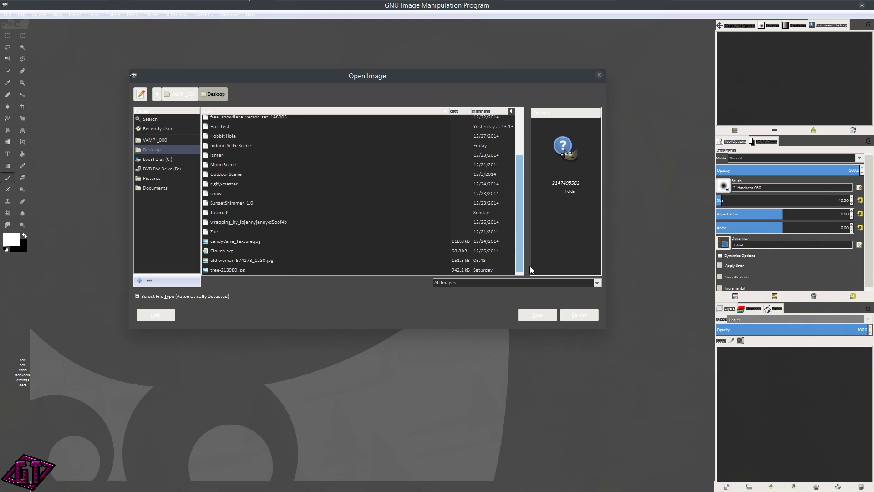
pyautogui.click(247, 260)
pyautogui.click(535, 313)
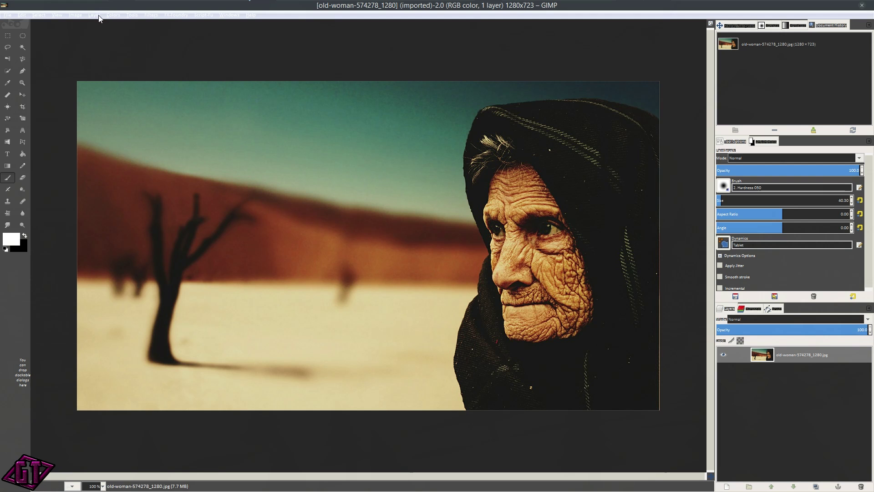
# Step: Desaturate the photo using the Luminosity shade of gray
pyautogui.click(114, 15)
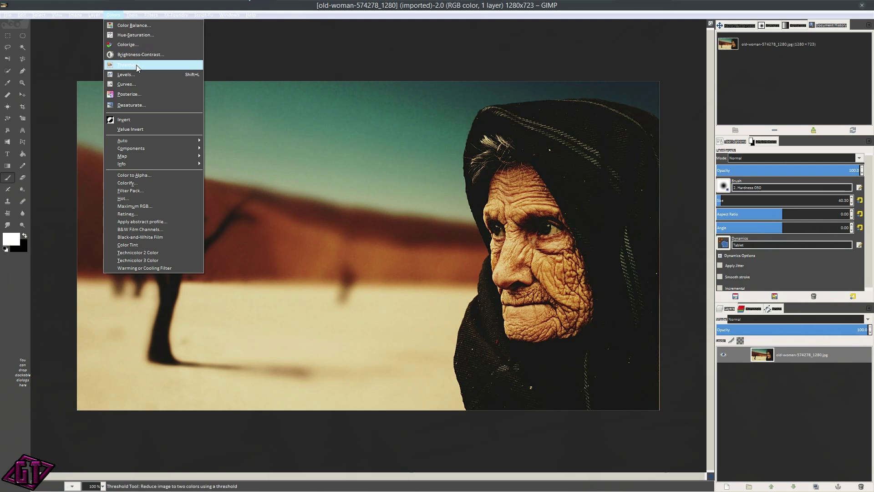
pyautogui.click(152, 103)
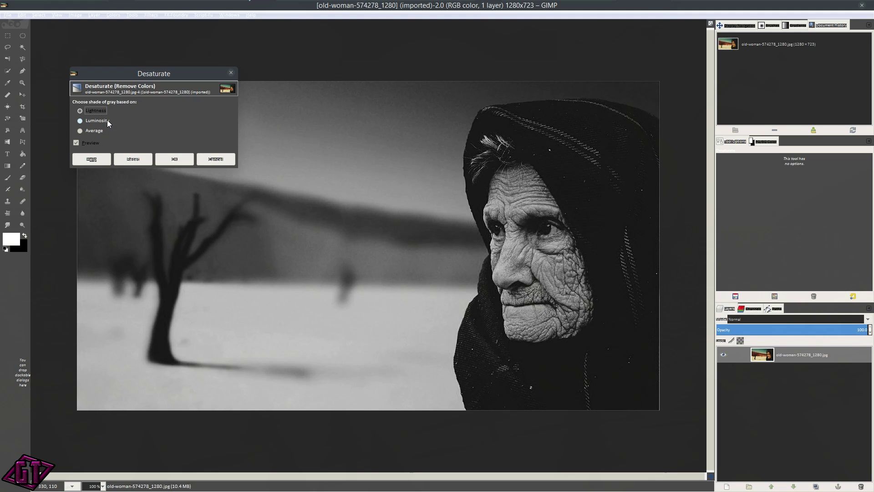
pyautogui.click(108, 120)
pyautogui.click(177, 156)
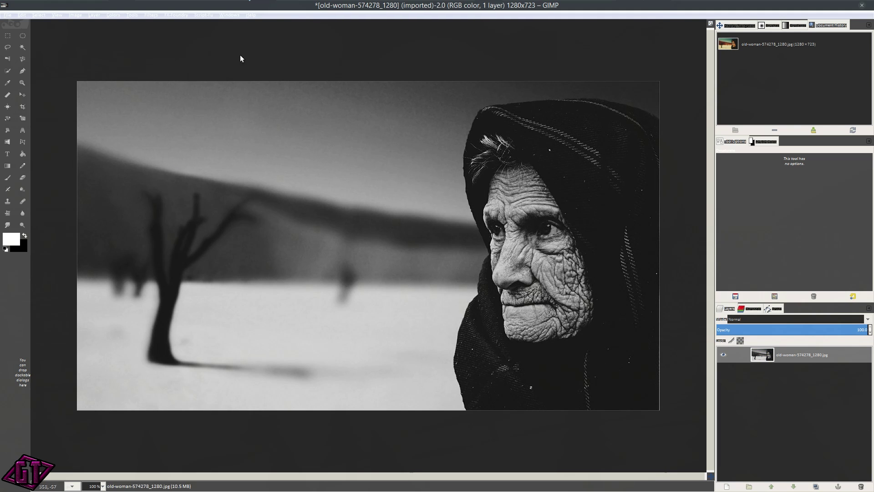
# Step: Launch the G'MIC filter collection and choose Colorize [interactive] from the Black & white group
pyautogui.click(150, 14)
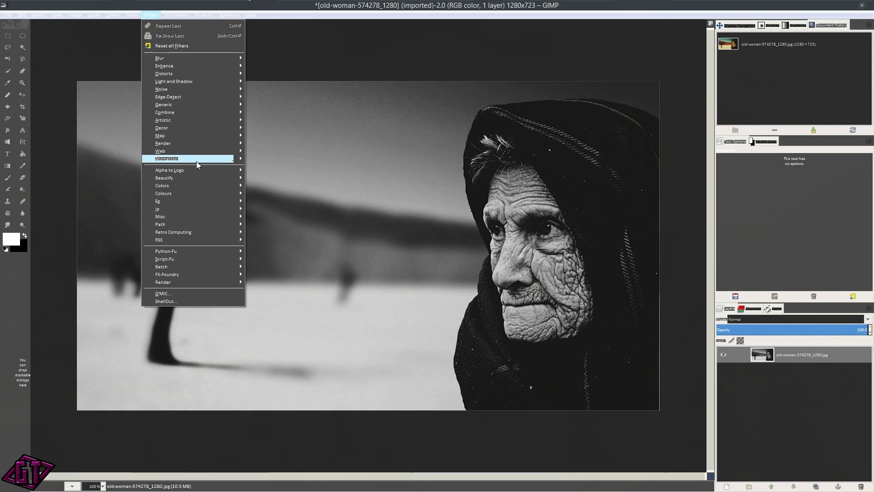
pyautogui.click(211, 293)
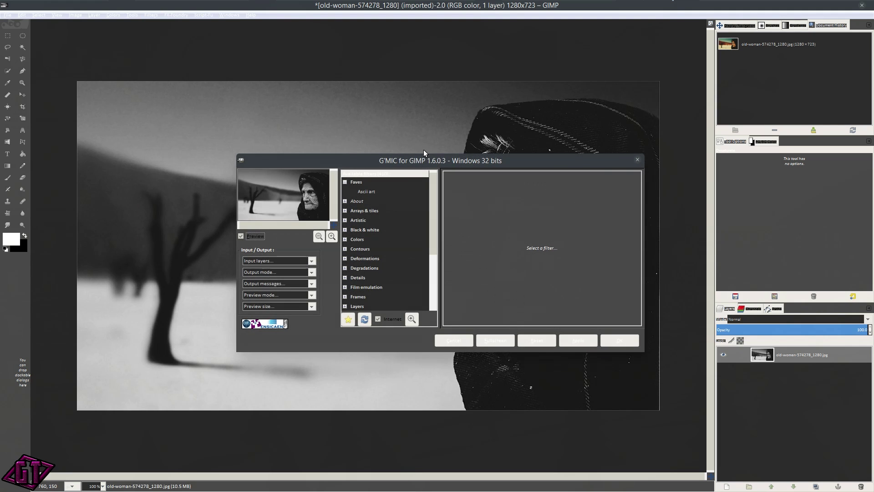
pyautogui.click(345, 230)
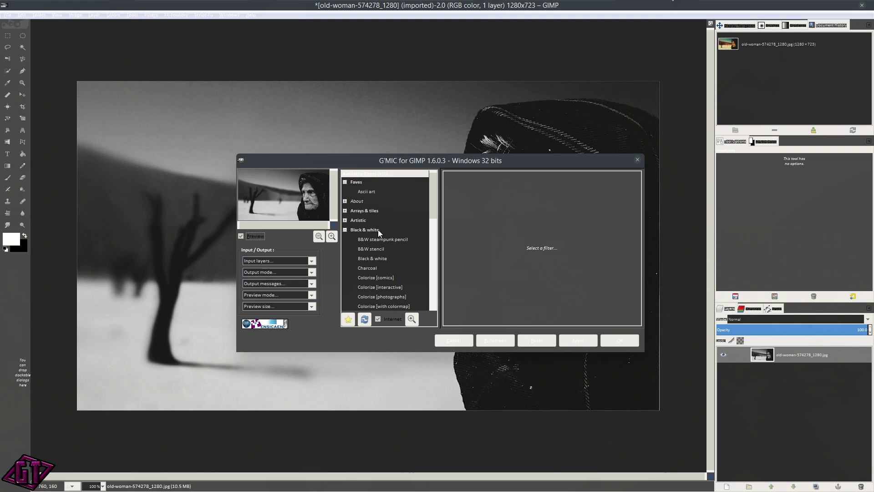
pyautogui.click(386, 287)
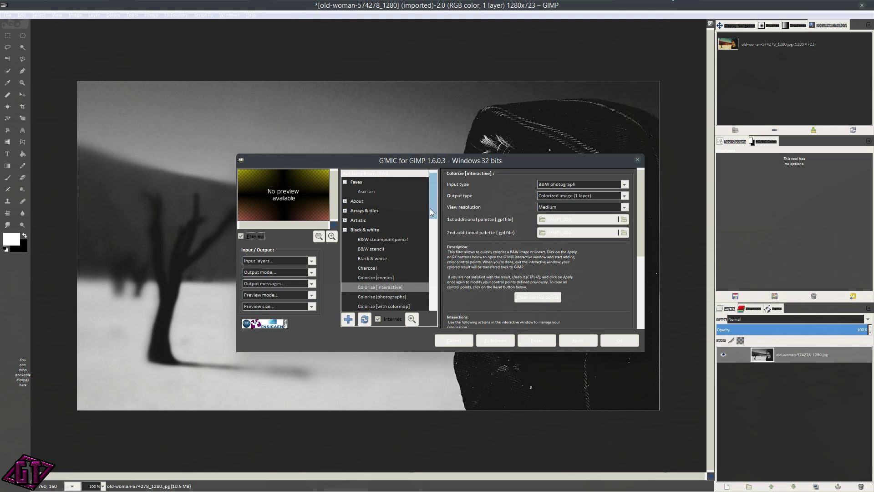
# Step: Enlarge the G'MIC window so the filter's instructions fit, and move it away from the woman's face in the image
pyautogui.moveTo(433, 199); pyautogui.dragTo(432, 211)
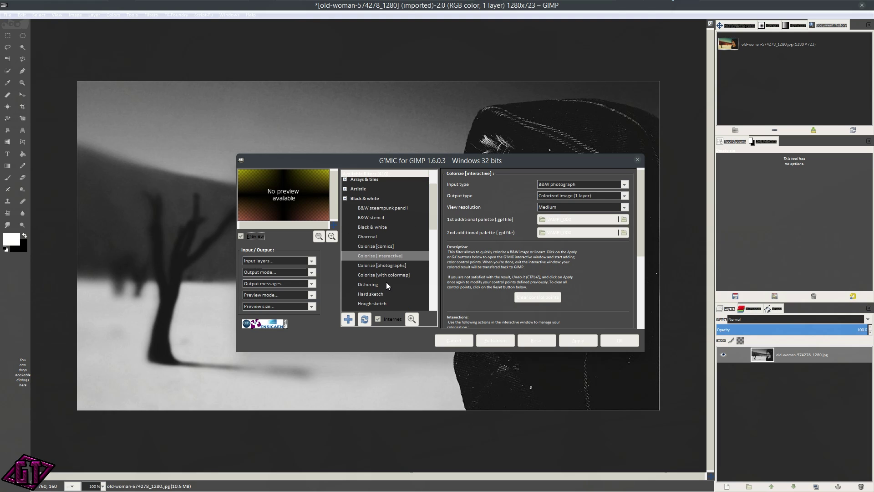
pyautogui.moveTo(436, 222); pyautogui.dragTo(436, 204)
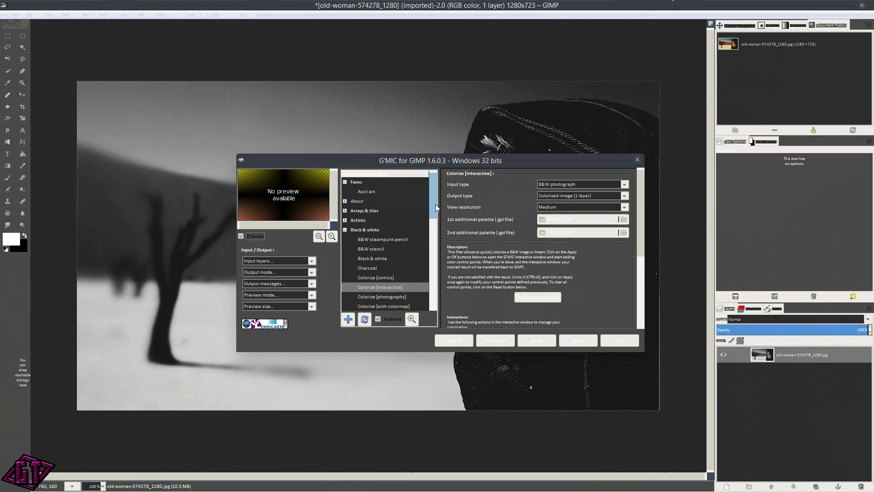
pyautogui.moveTo(457, 154); pyautogui.dragTo(457, 59)
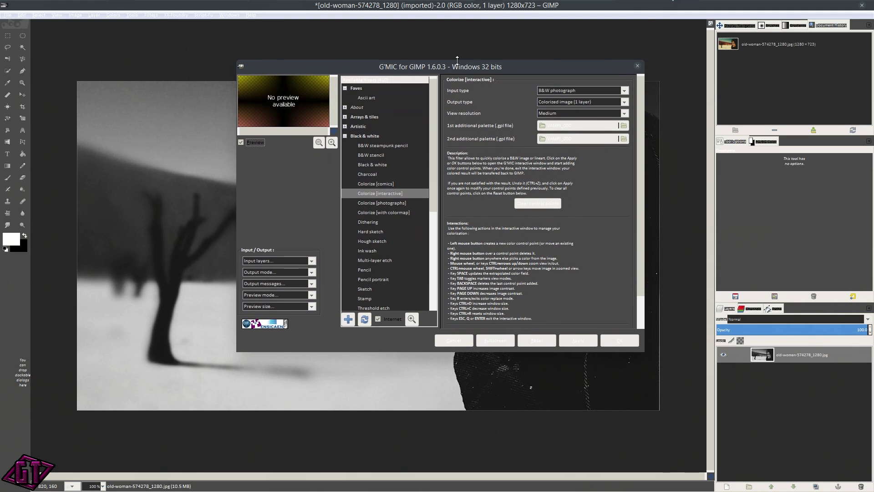
pyautogui.moveTo(644, 351); pyautogui.dragTo(696, 378)
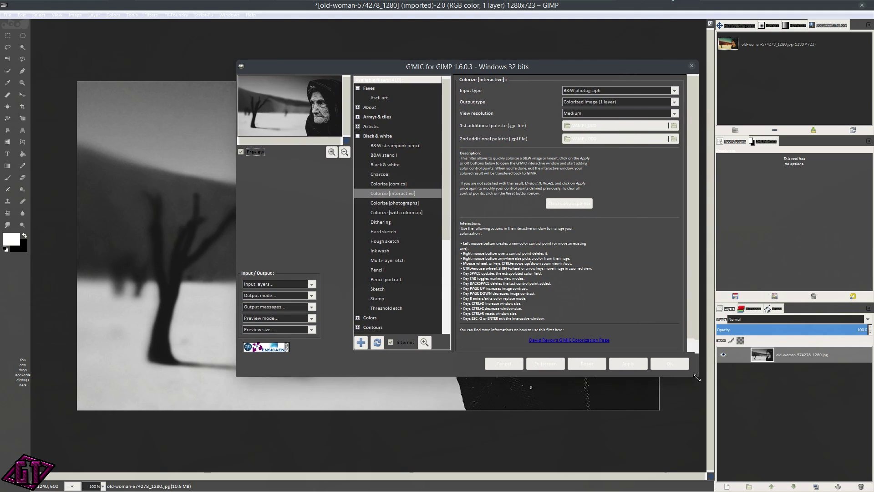
pyautogui.moveTo(535, 65); pyautogui.dragTo(308, 45)
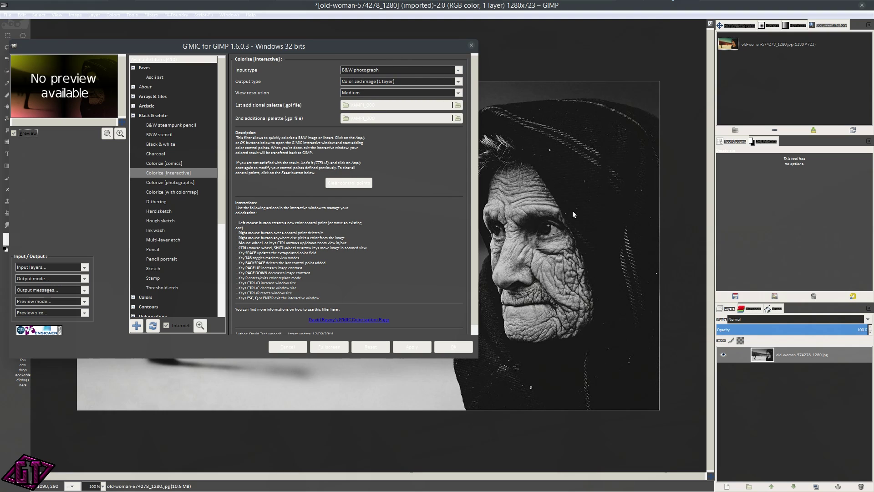
# Step: Configure the filter with input type B&W photograph, output type Image + Colors (2 layers) and view resolution Very high (even slower)
pyautogui.click(428, 70)
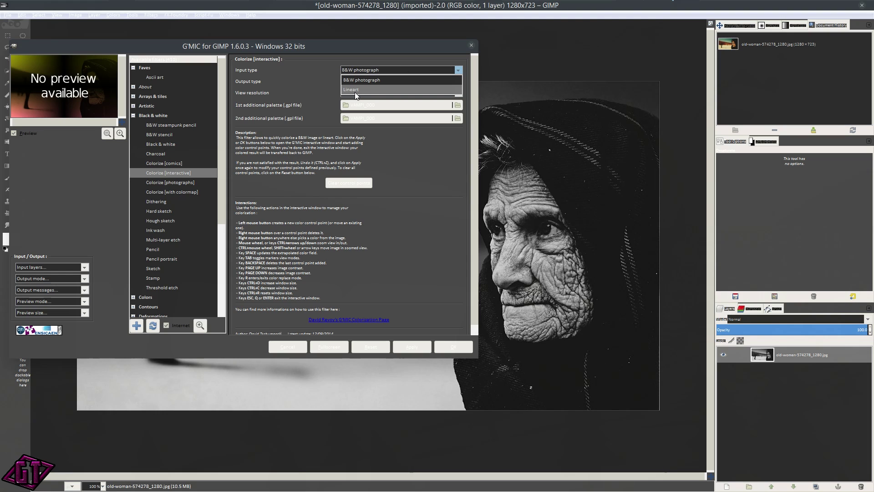
pyautogui.click(360, 67)
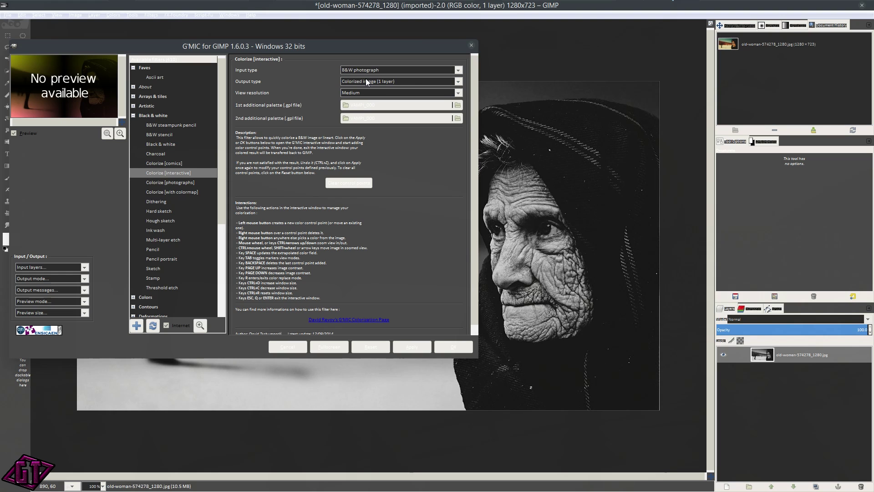
pyautogui.click(393, 81)
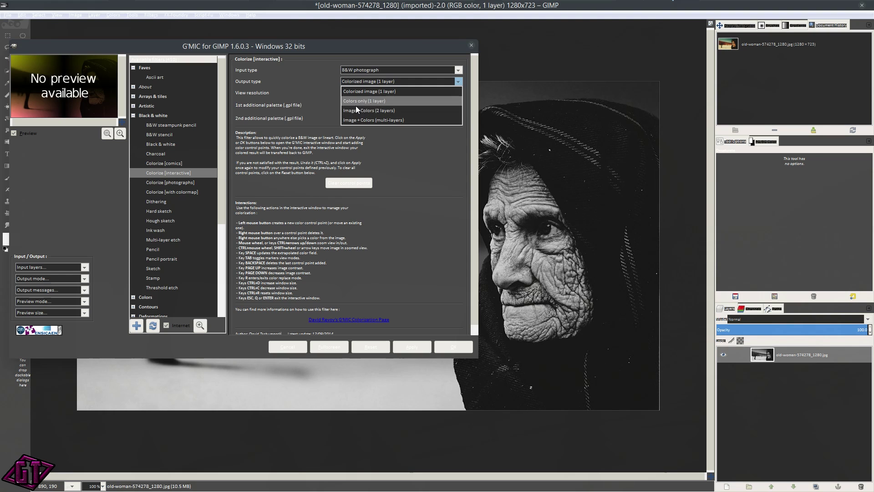
pyautogui.click(384, 113)
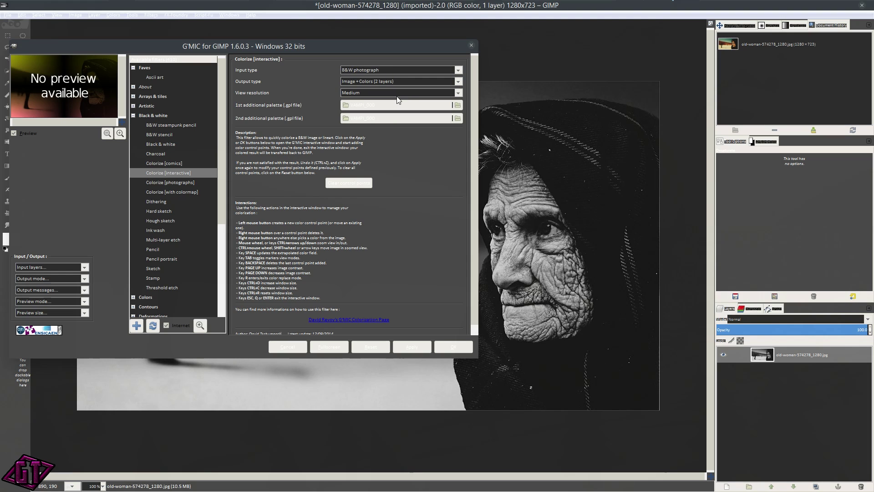
pyautogui.click(360, 93)
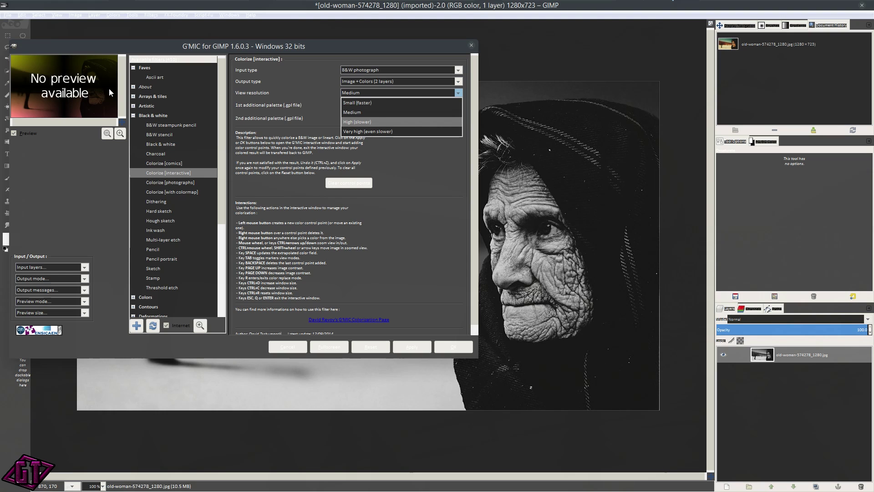
pyautogui.click(388, 132)
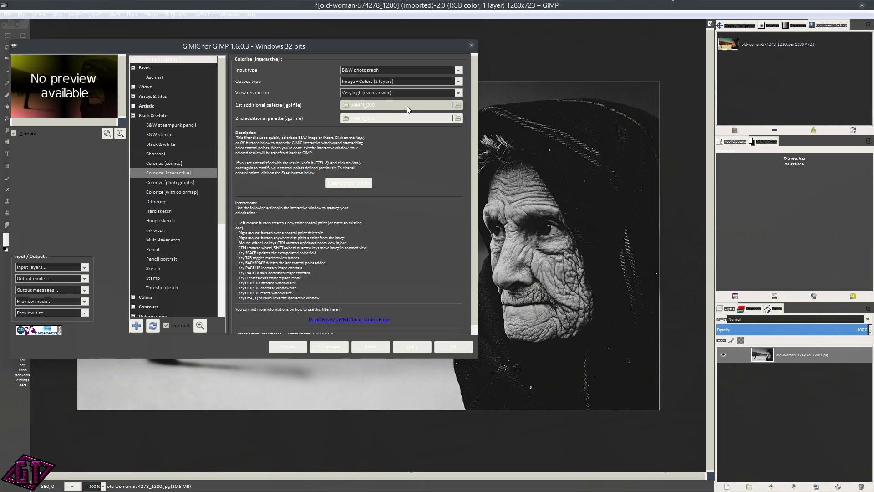
# Step: Load Human-Skin.gpl as the 1st additional palette from Program Files\GIMP 2\share\gimp\2.0\palettes\GPS-Pal on the C: drive
pyautogui.click(382, 105)
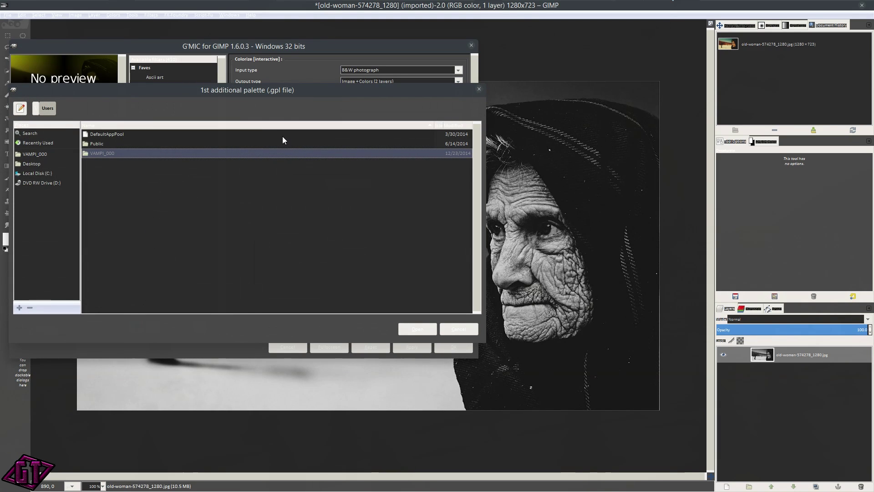
pyautogui.click(26, 174)
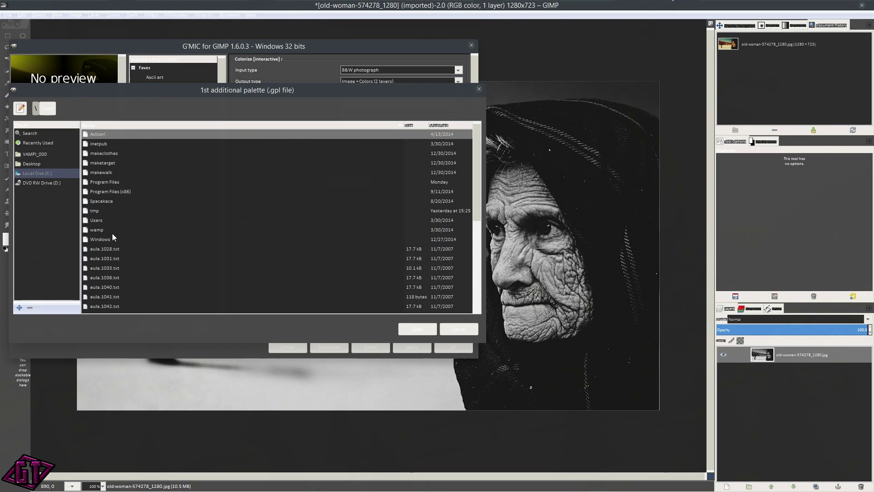
pyautogui.doubleClick(116, 183)
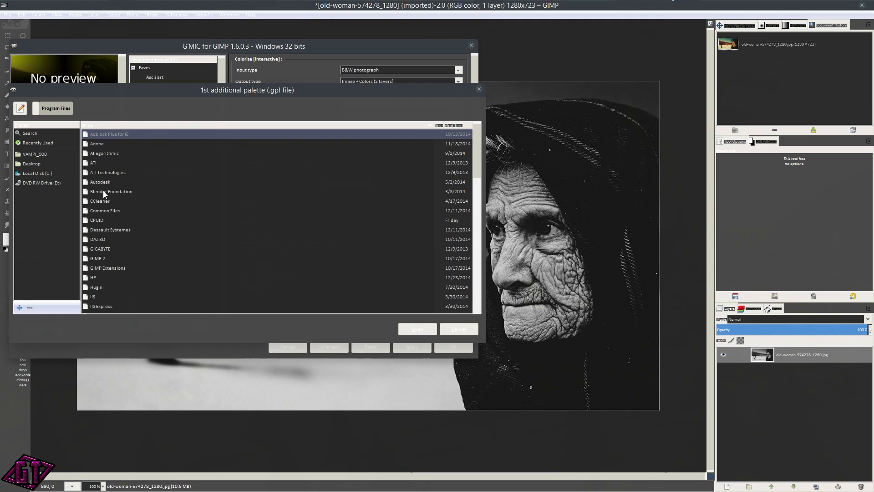
pyautogui.doubleClick(96, 258)
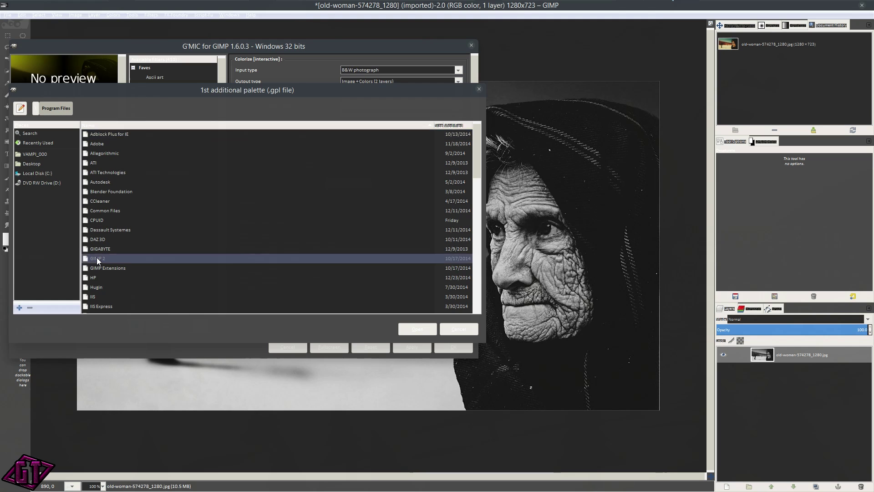
pyautogui.doubleClick(94, 193)
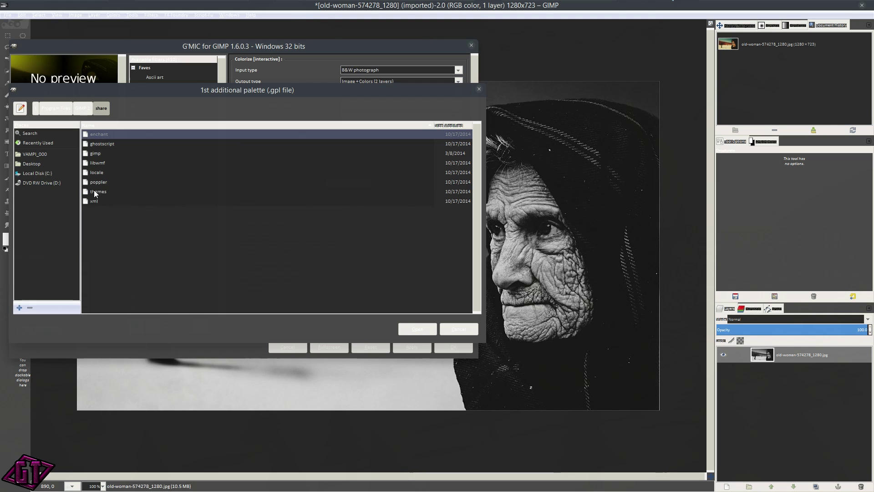
pyautogui.doubleClick(94, 154)
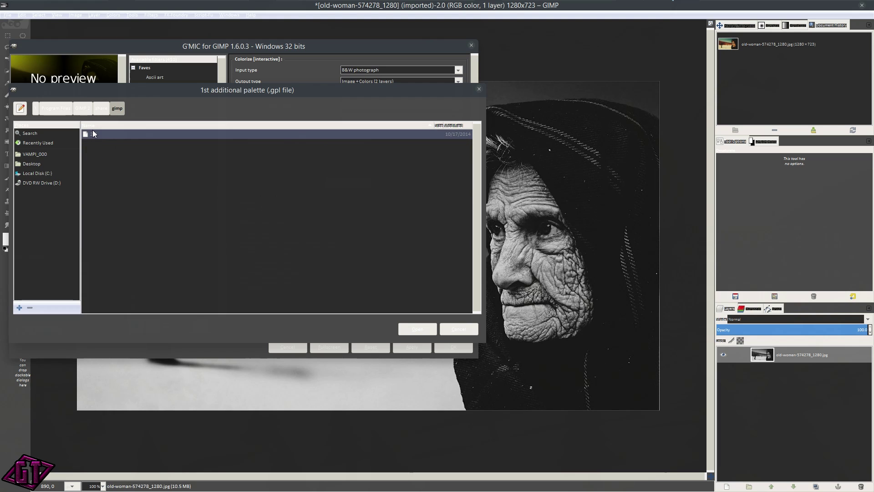
pyautogui.doubleClick(94, 133)
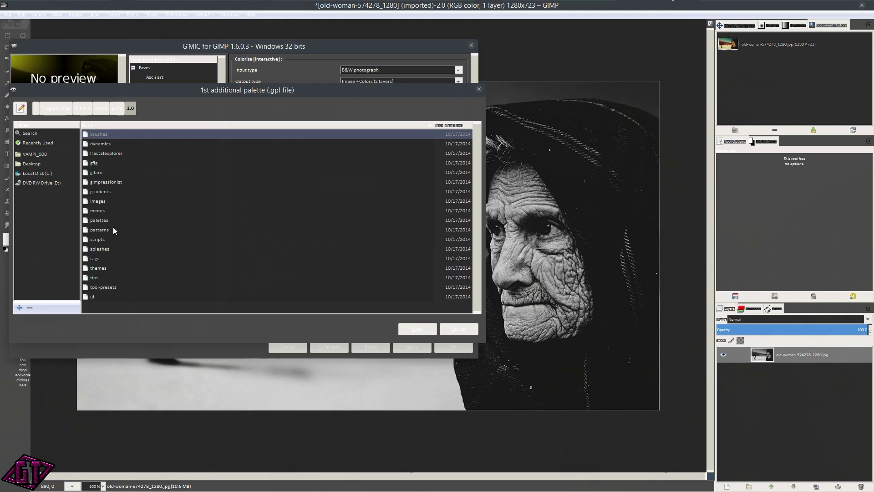
pyautogui.doubleClick(96, 220)
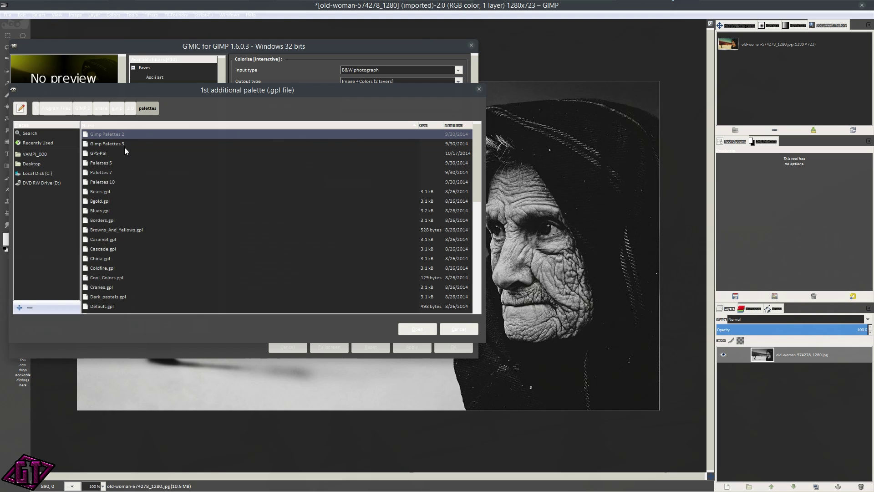
pyautogui.doubleClick(102, 154)
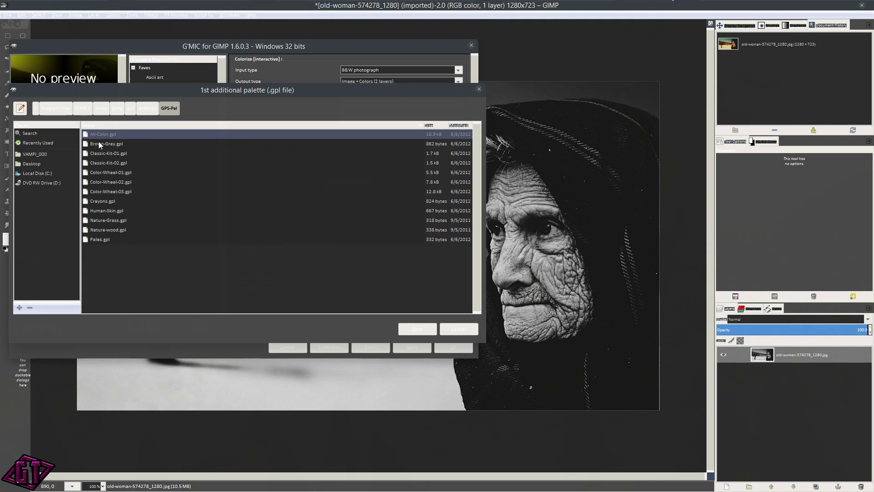
pyautogui.click(109, 211)
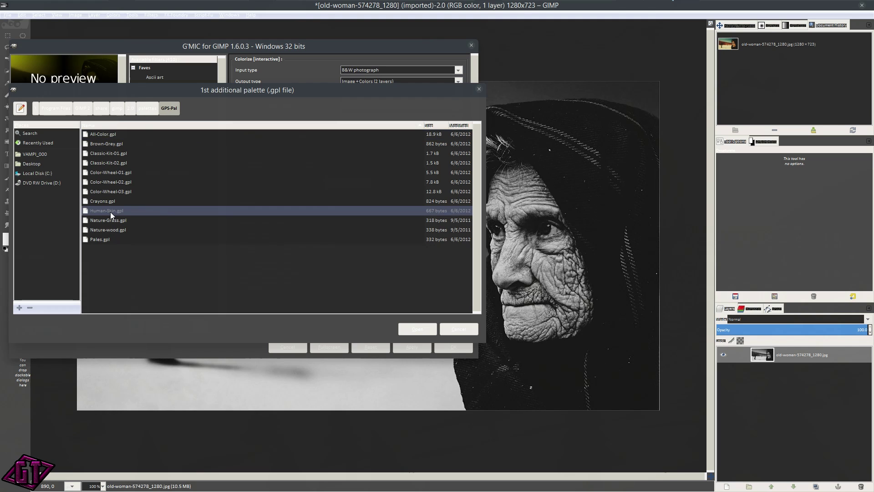
pyautogui.click(417, 329)
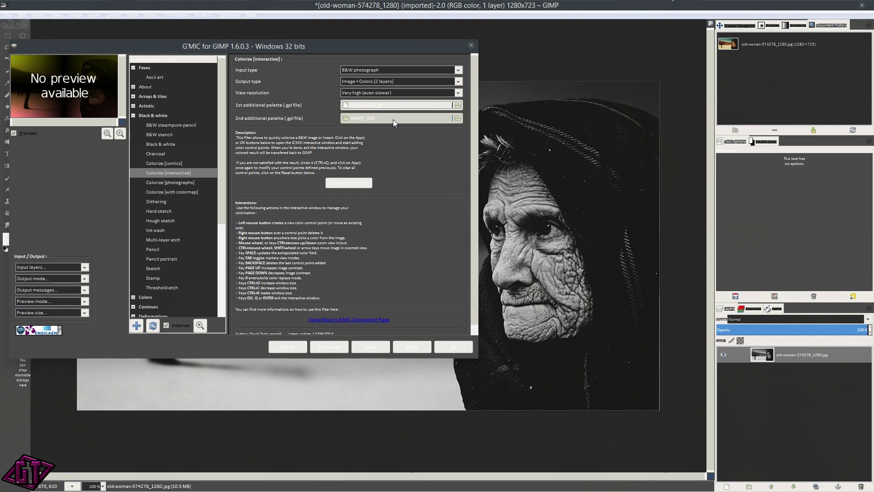
# Step: Load Color-Wheel-03.gpl as the 2nd additional palette from the same GPS-Pal folder inside GIMP 2's palettes directory on the C: drive
pyautogui.click(392, 120)
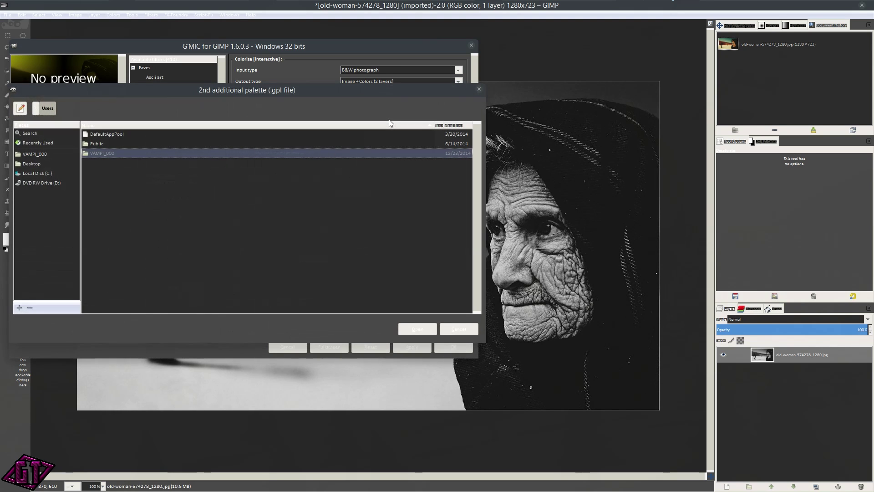
pyautogui.click(51, 183)
pyautogui.click(288, 253)
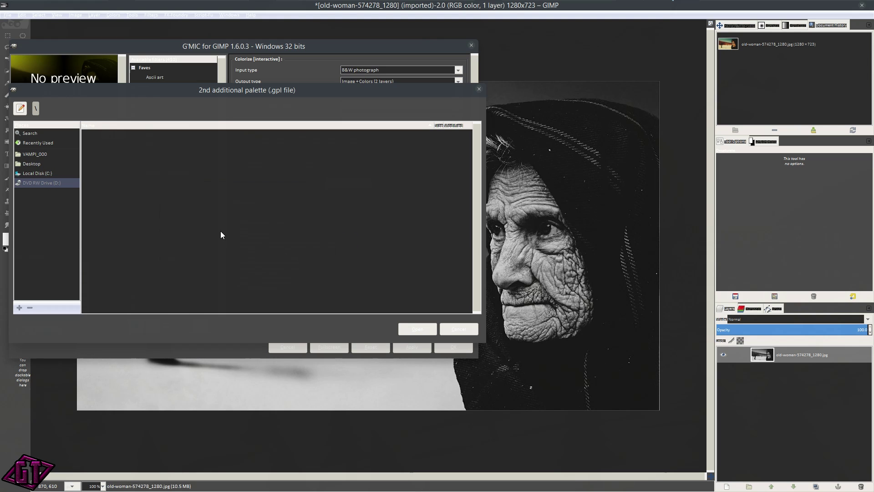
pyautogui.click(46, 173)
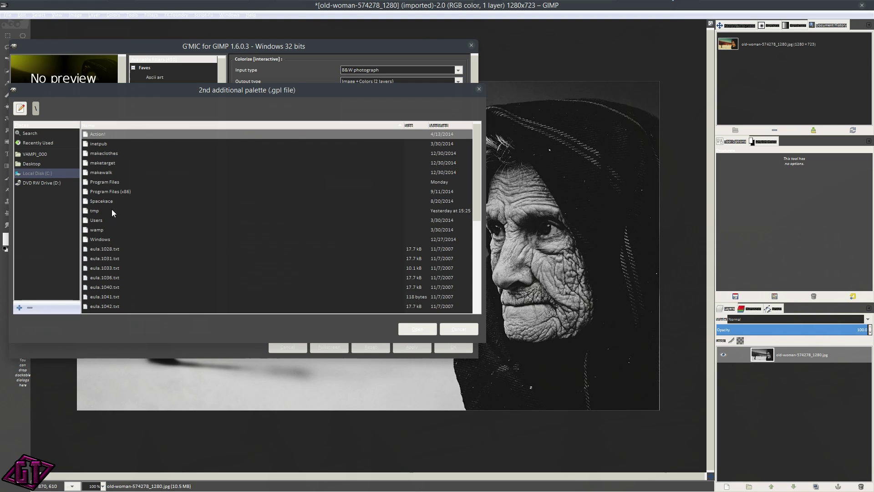
pyautogui.doubleClick(112, 182)
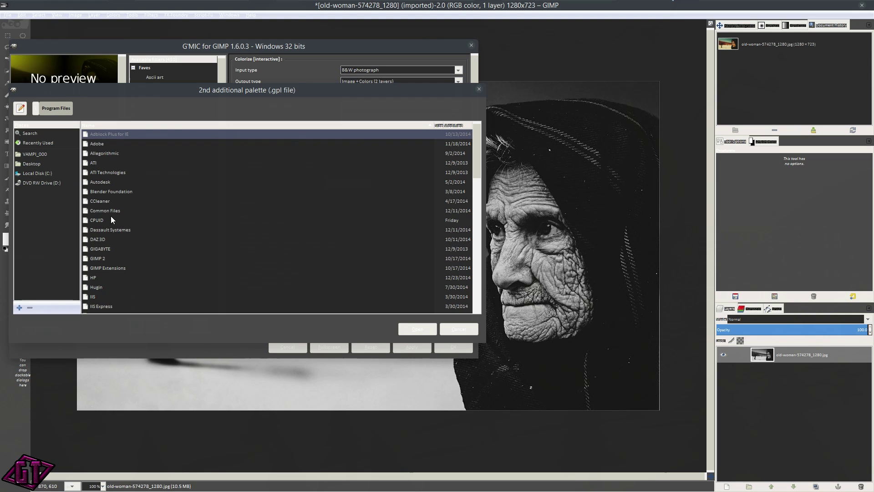
pyautogui.doubleClick(103, 261)
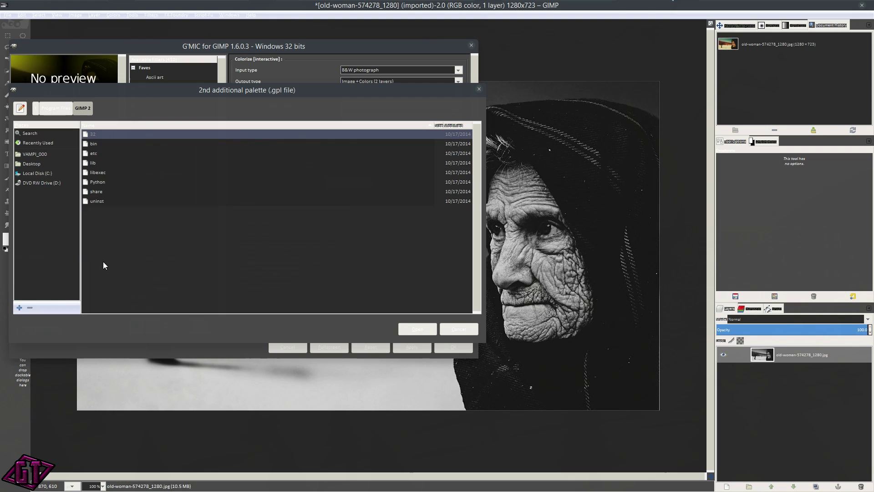
pyautogui.doubleClick(97, 192)
pyautogui.doubleClick(103, 153)
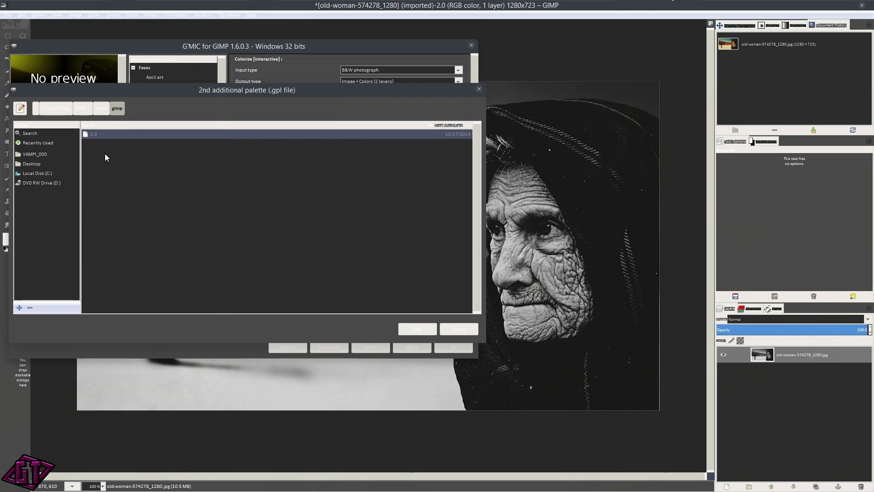
pyautogui.doubleClick(108, 134)
pyautogui.doubleClick(96, 221)
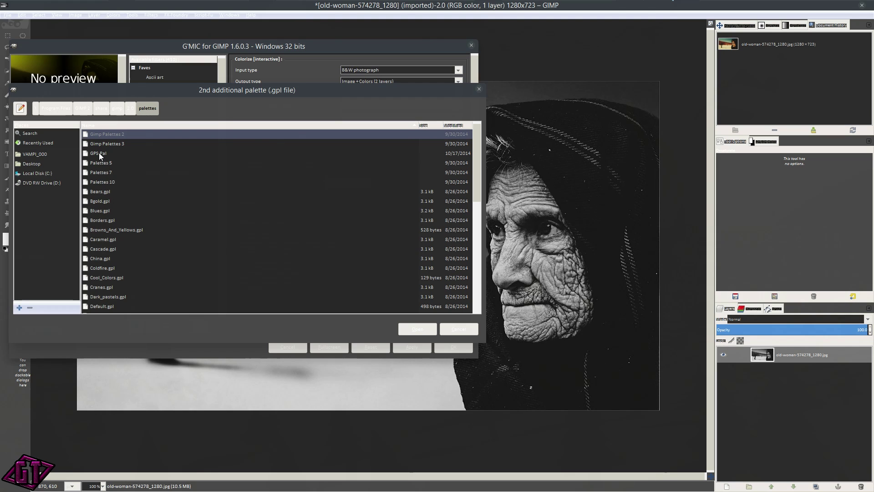
pyautogui.doubleClick(102, 154)
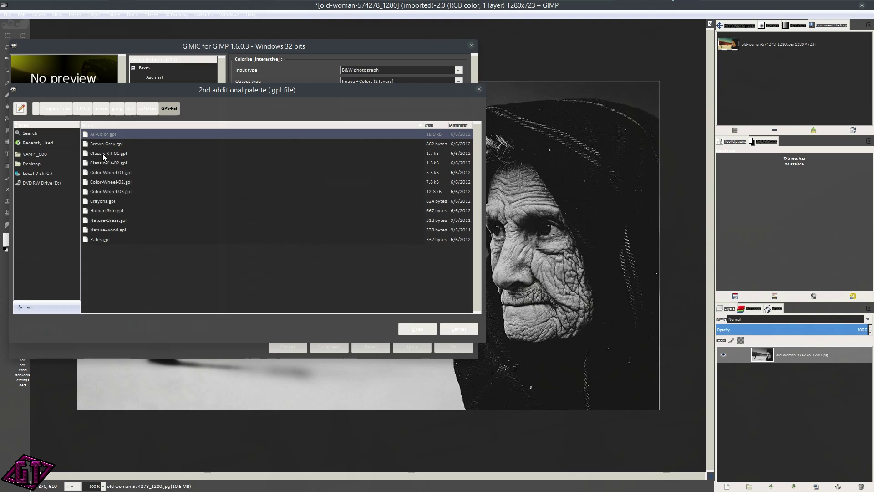
pyautogui.click(114, 191)
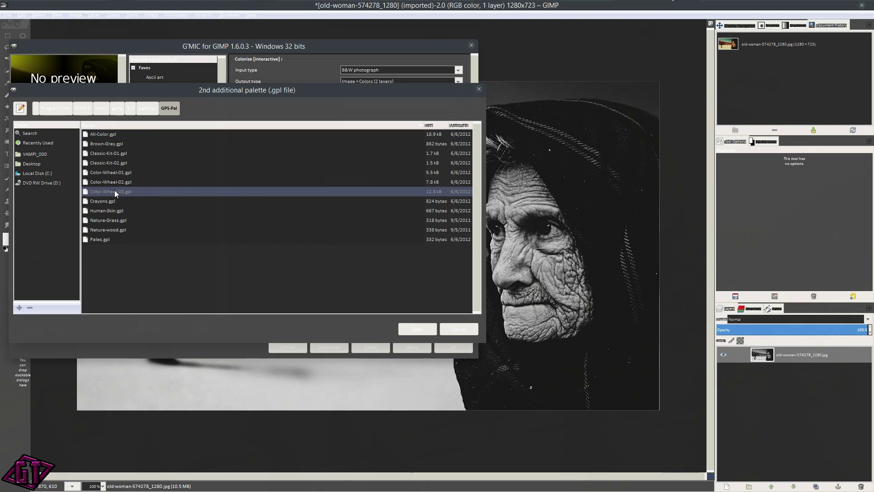
pyautogui.click(418, 328)
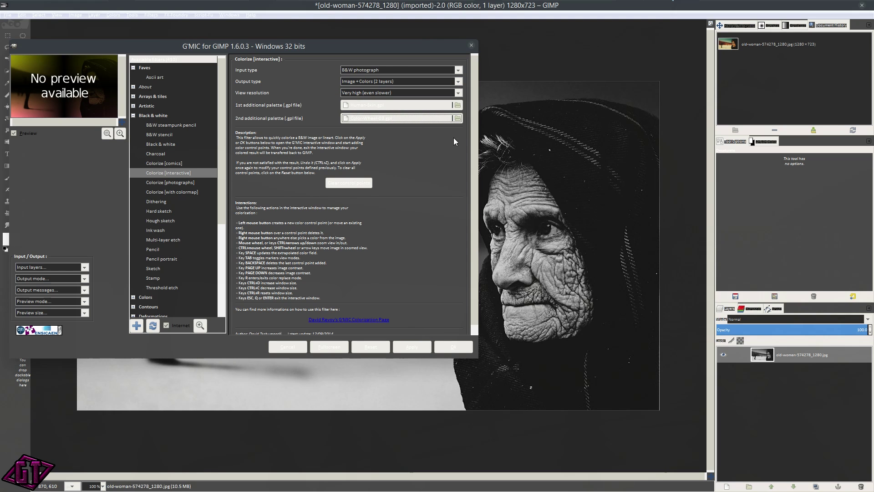
# Step: Reset the filter's color control points and apply it to start the interactive colorize session
pyautogui.moveTo(474, 109)
pyautogui.mouseDown()
pyautogui.moveTo(474, 124)
pyautogui.moveTo(473, 102)
pyautogui.mouseUp()
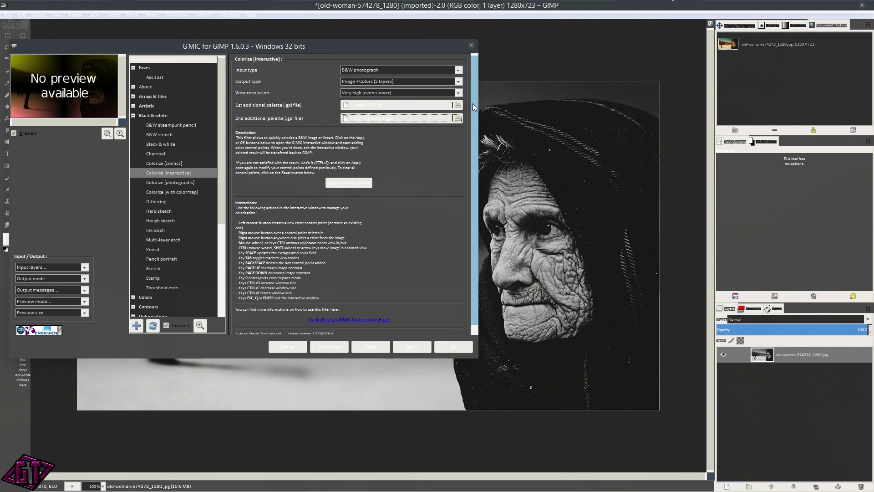
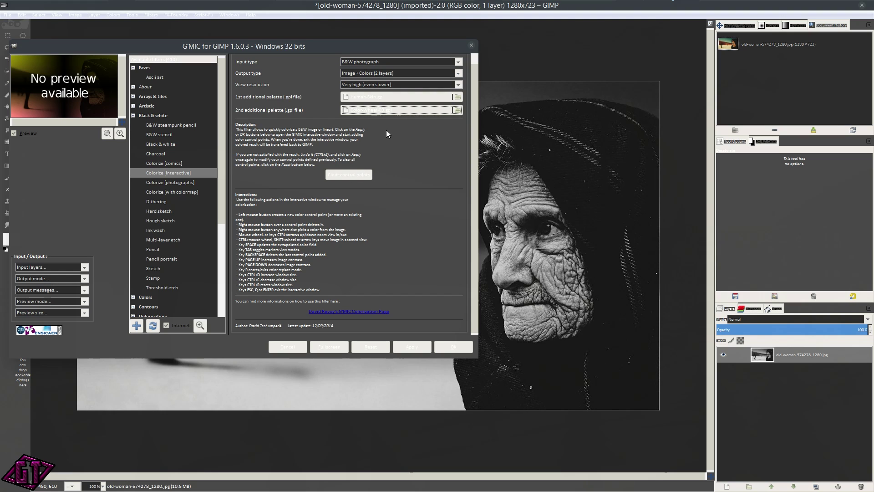
pyautogui.click(345, 174)
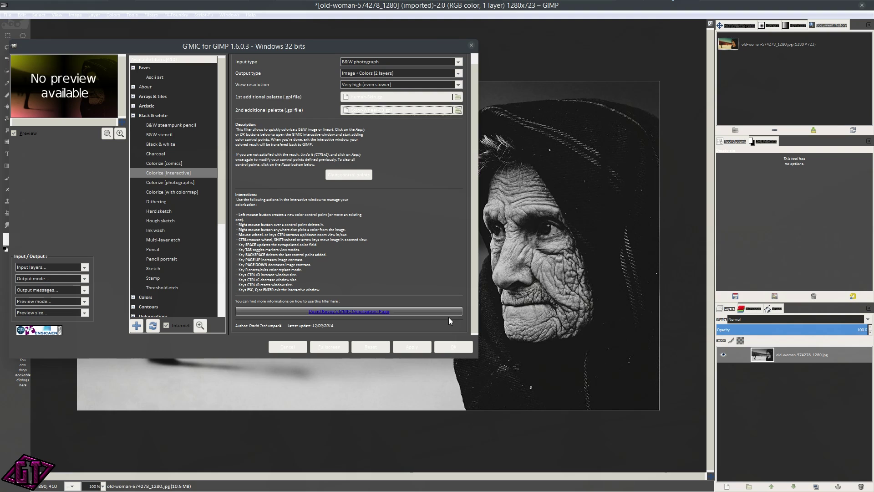
pyautogui.click(409, 347)
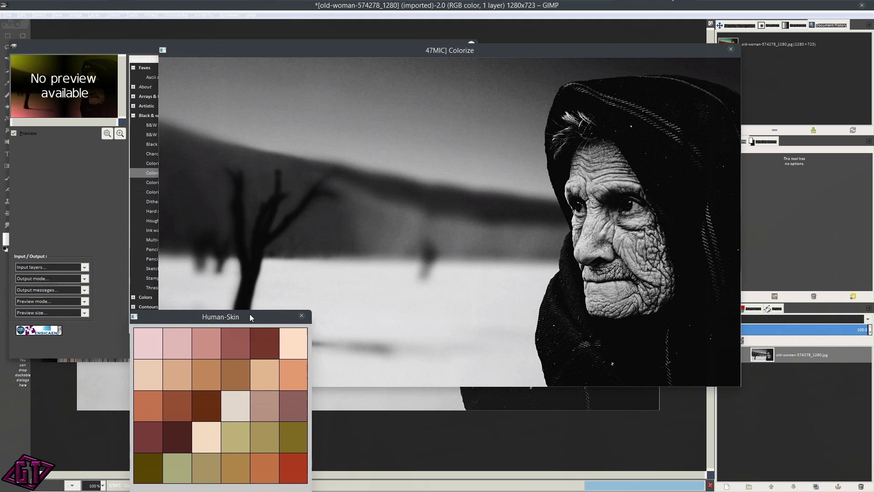
# Step: Arrange the Palette and Color-Wheel-03 windows on either side of the photo, clear of the woman's face
pyautogui.moveTo(521, 209); pyautogui.dragTo(97, 186)
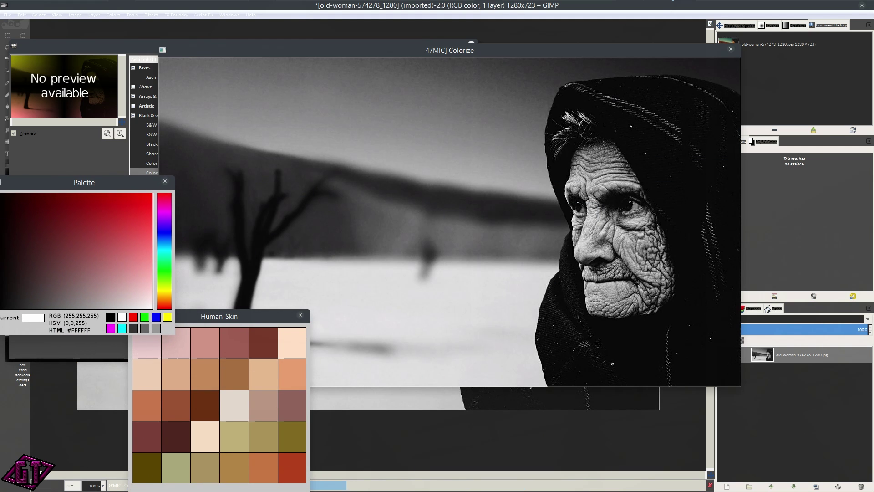
pyautogui.moveTo(850, 327); pyautogui.dragTo(810, 302)
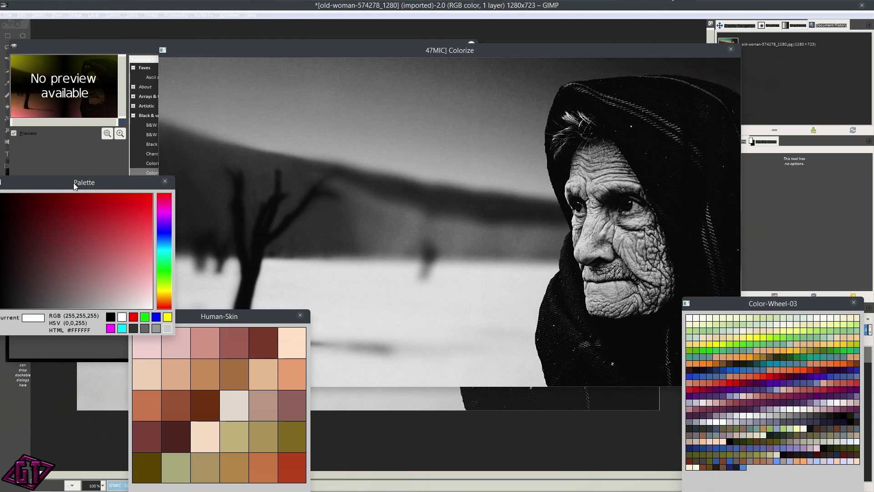
pyautogui.moveTo(80, 184)
pyautogui.mouseDown()
pyautogui.moveTo(112, 173)
pyautogui.moveTo(79, 170)
pyautogui.mouseUp()
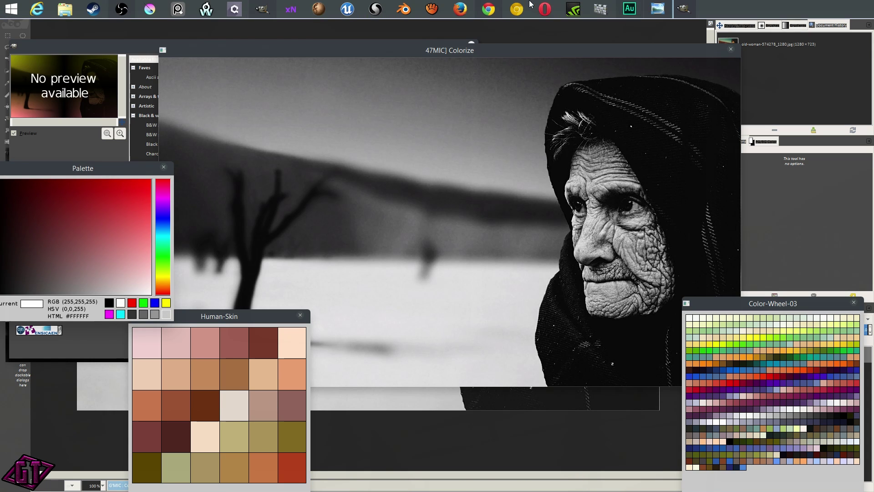
# Step: Switch to Windows Photo Viewer to compare the original color photo with the black and white version, and return to the colorize windows
pyautogui.click(646, 13)
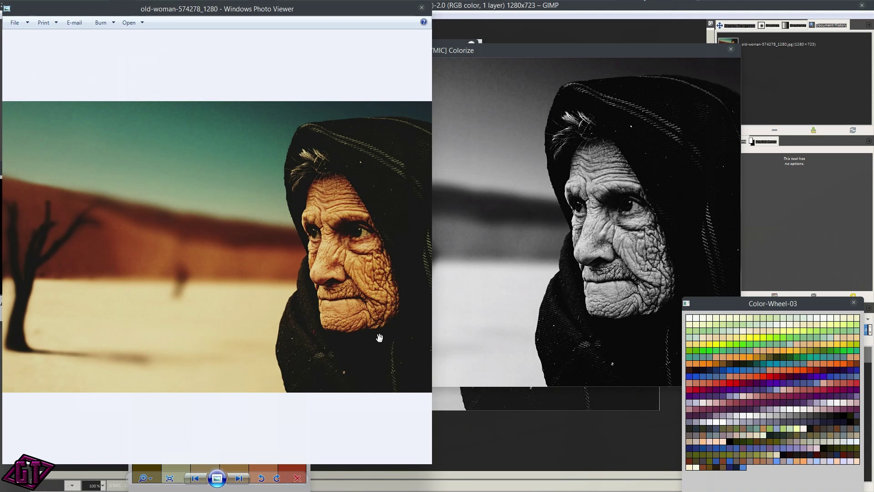
pyautogui.click(564, 55)
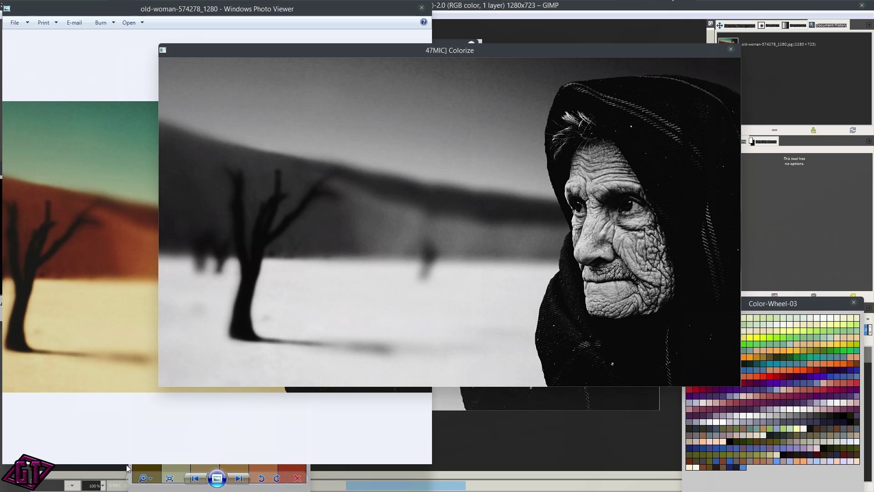
pyautogui.click(311, 474)
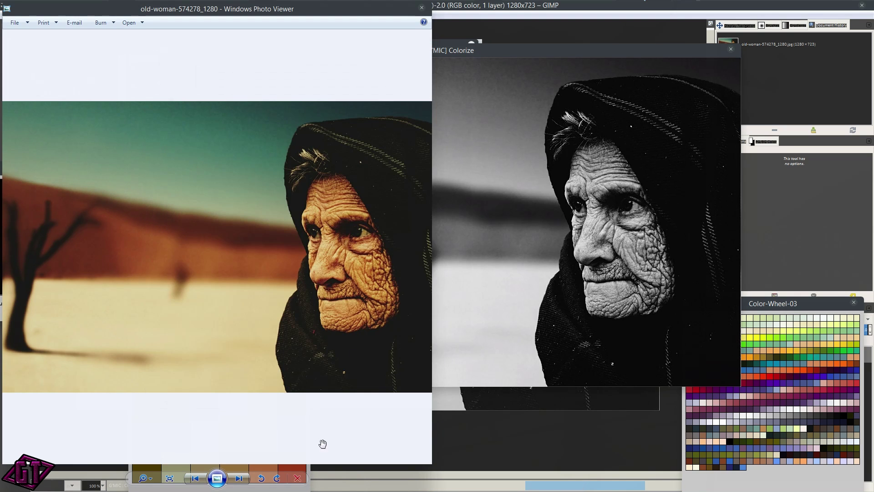
pyautogui.moveTo(391, 10); pyautogui.dragTo(393, 9)
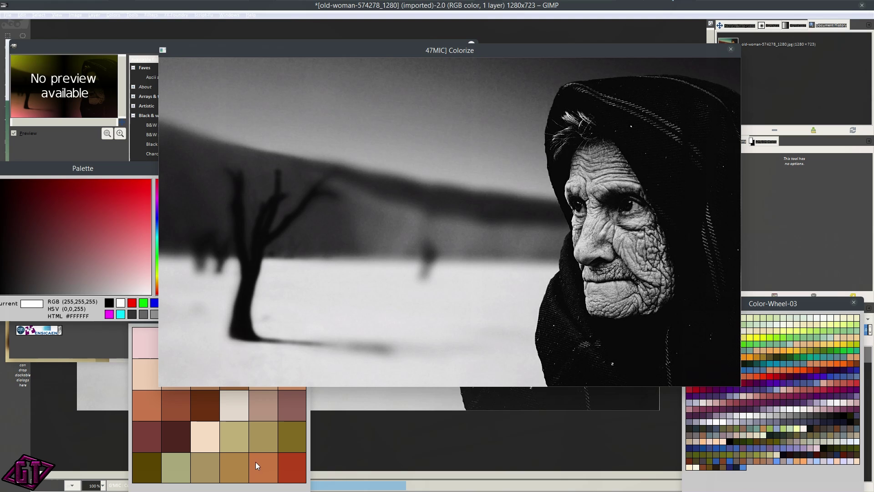
# Step: Place tan RGB (177,133,70) skin color points from the Human-Skin palette around the edge of the woman's face, from forehead to chin and mouth
pyautogui.click(239, 462)
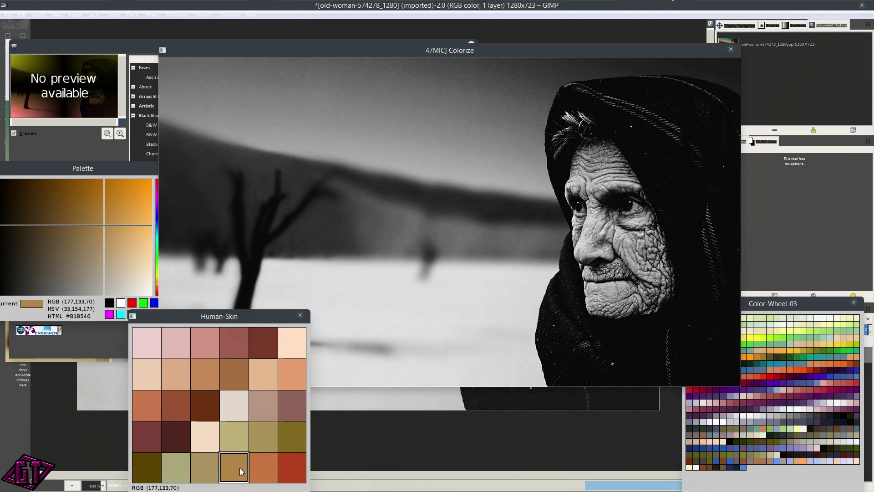
pyautogui.click(573, 169)
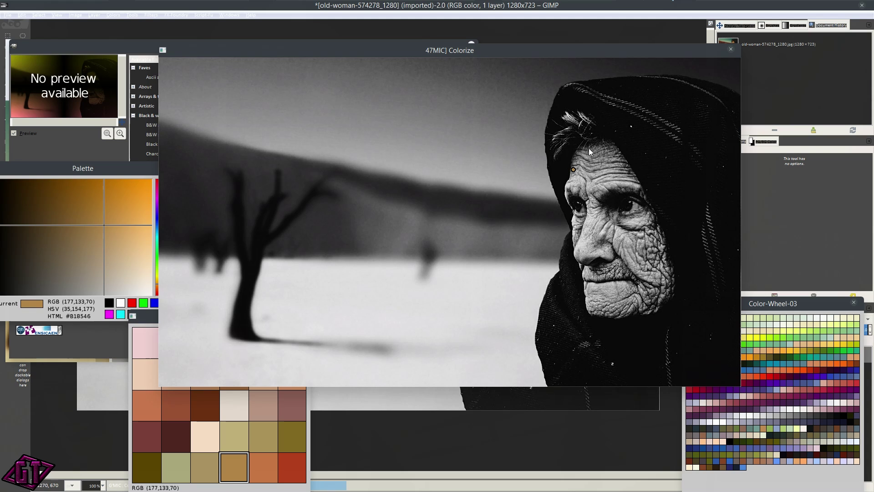
pyautogui.click(586, 152)
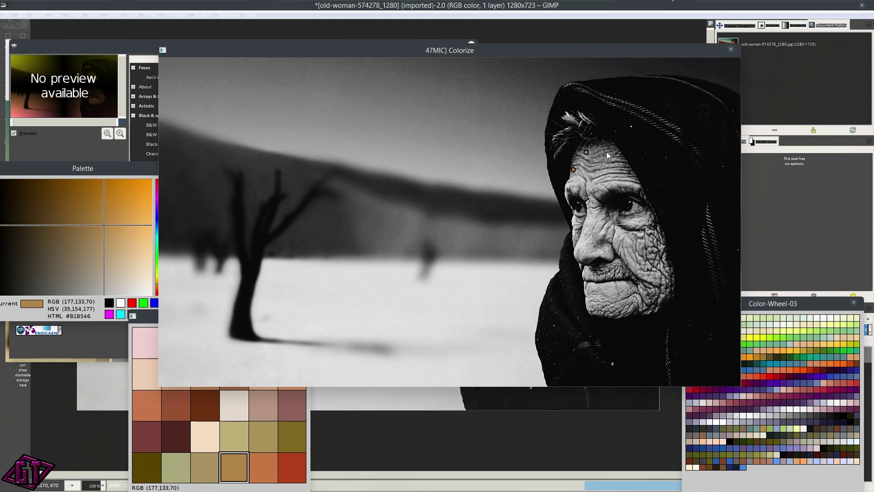
pyautogui.click(611, 147)
pyautogui.click(631, 177)
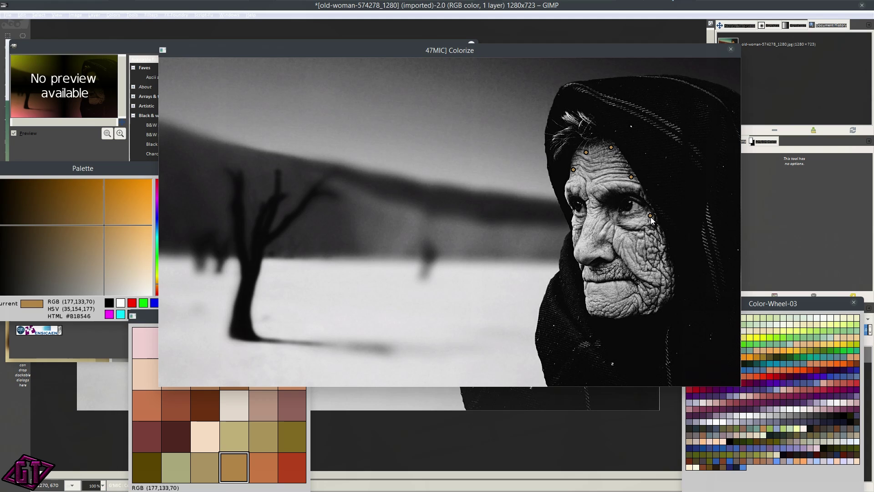
pyautogui.click(659, 242)
pyautogui.click(668, 268)
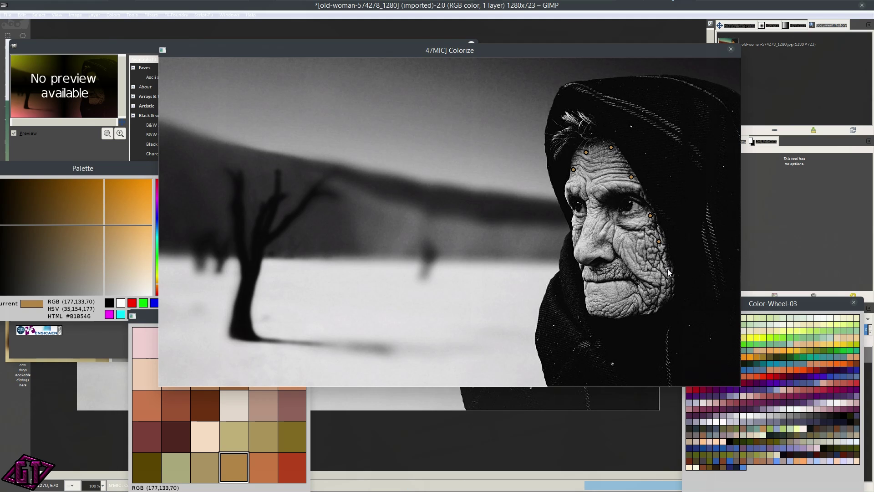
pyautogui.click(663, 297)
pyautogui.click(628, 310)
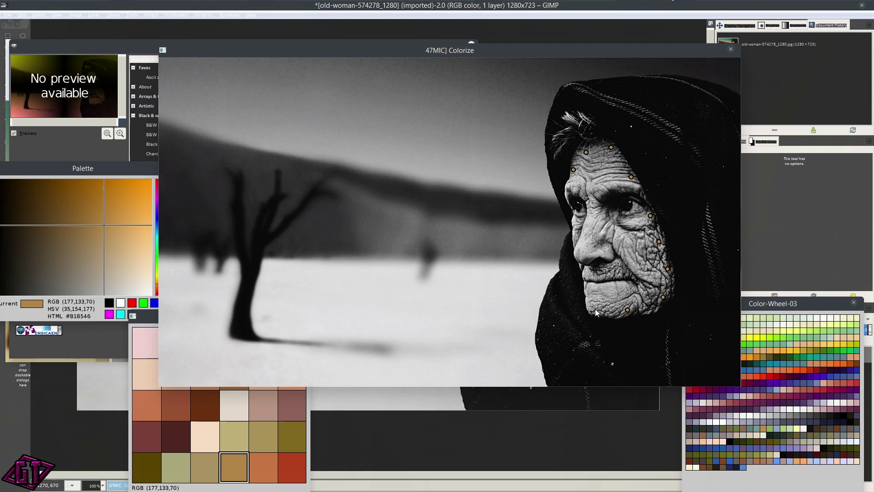
pyautogui.click(595, 309)
pyautogui.click(588, 284)
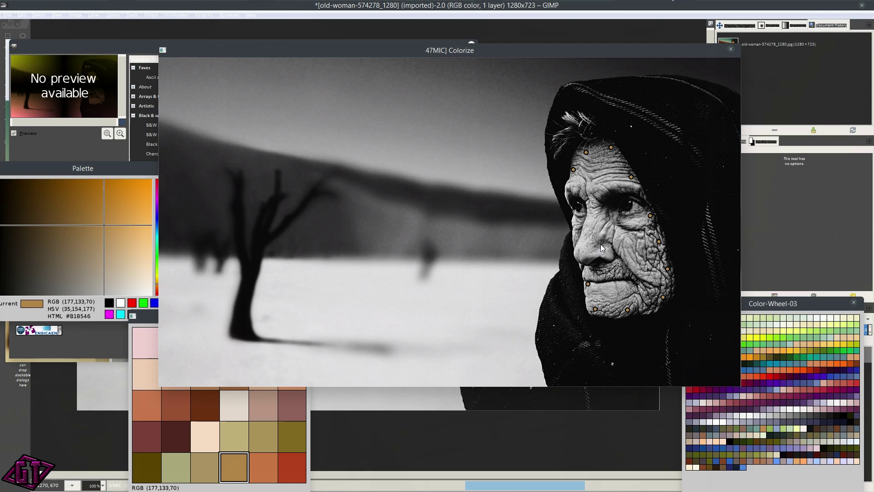
# Step: Add tan skin points inside the woman's face, at the brow, beside the nose and on the cheek, and preview the colorization
pyautogui.click(577, 229)
pyautogui.click(617, 239)
pyautogui.scroll(1, 556, 233)
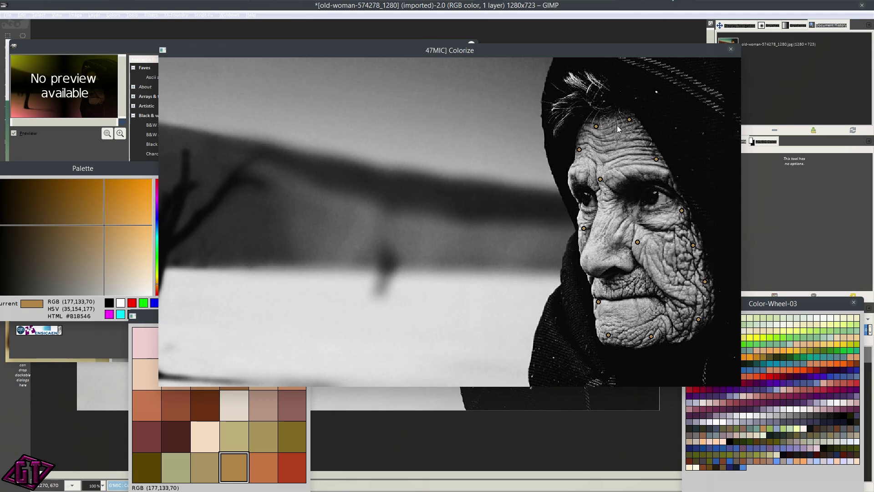
pyautogui.scroll(-1, 609, 183)
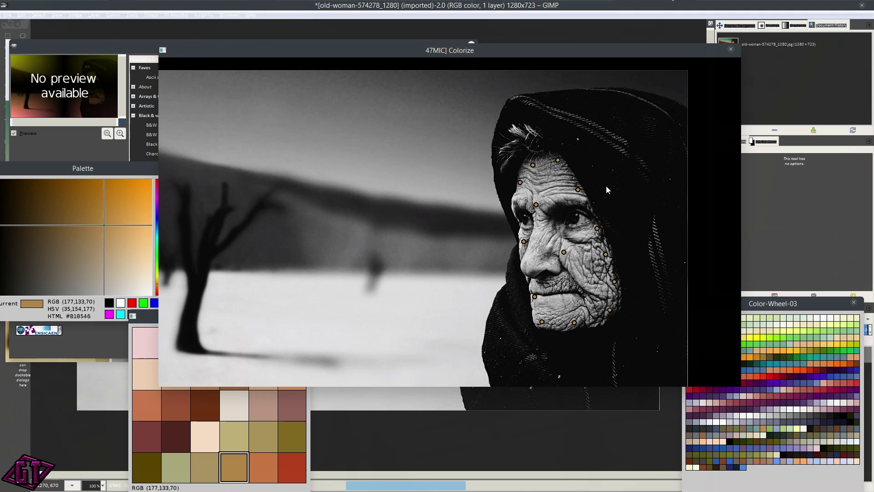
pyautogui.scroll(-1, 597, 194)
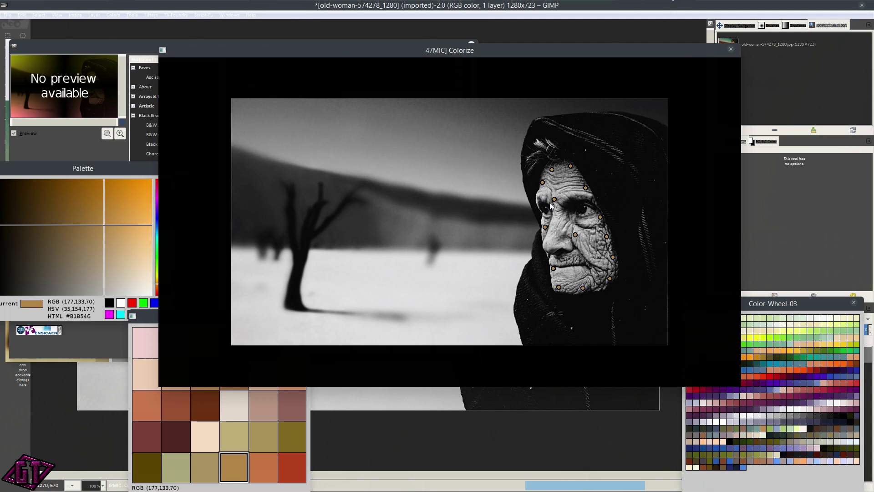
pyautogui.scroll(1, 562, 216)
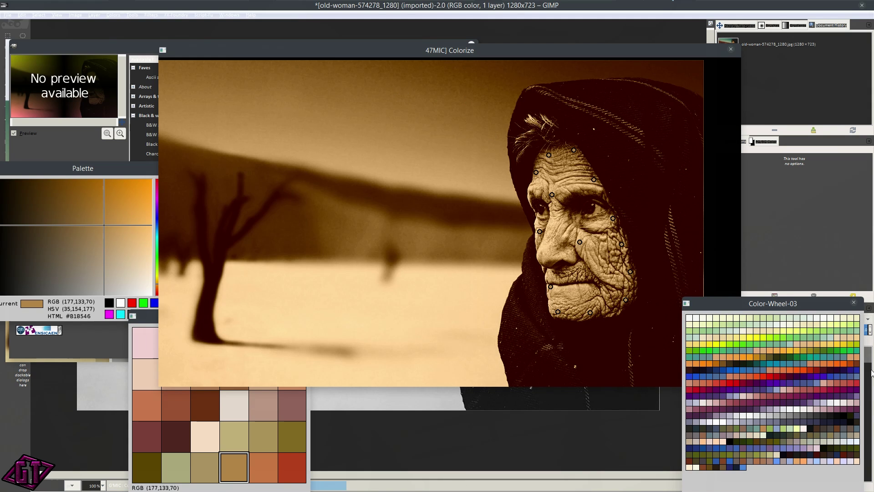
# Step: Color the sky teal, RGB (10,151,149) from Color-Wheel-03, with points at both upper corners, above the hills and mid-sky
pyautogui.click(817, 357)
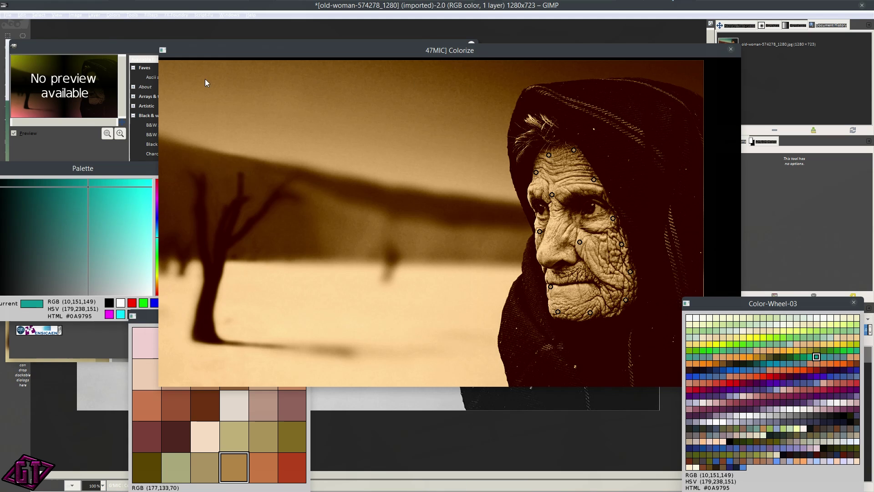
pyautogui.click(164, 63)
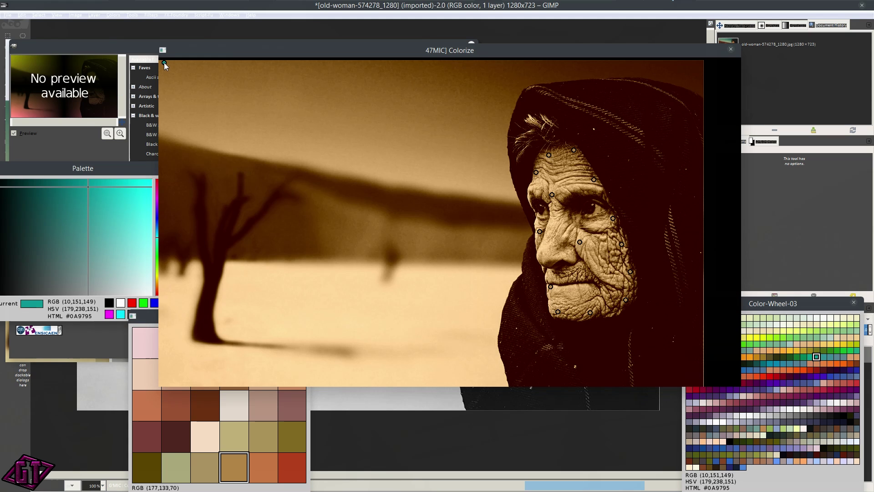
pyautogui.click(163, 128)
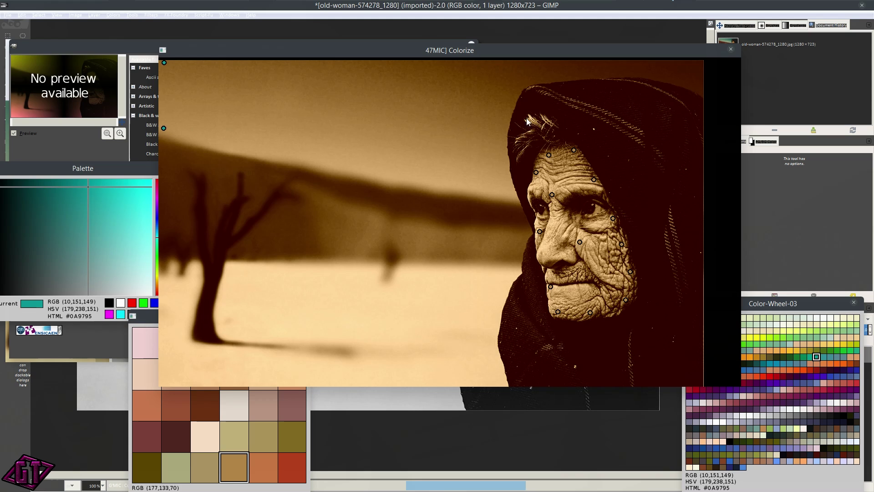
pyautogui.click(462, 113)
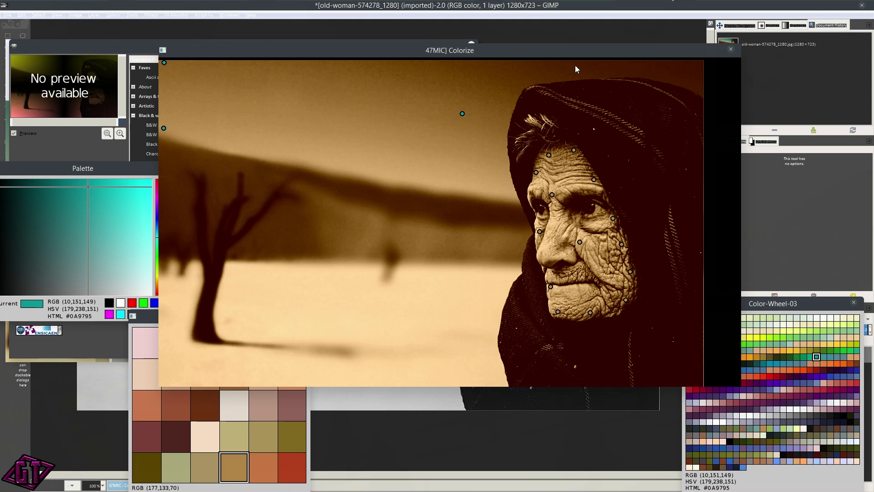
pyautogui.click(695, 64)
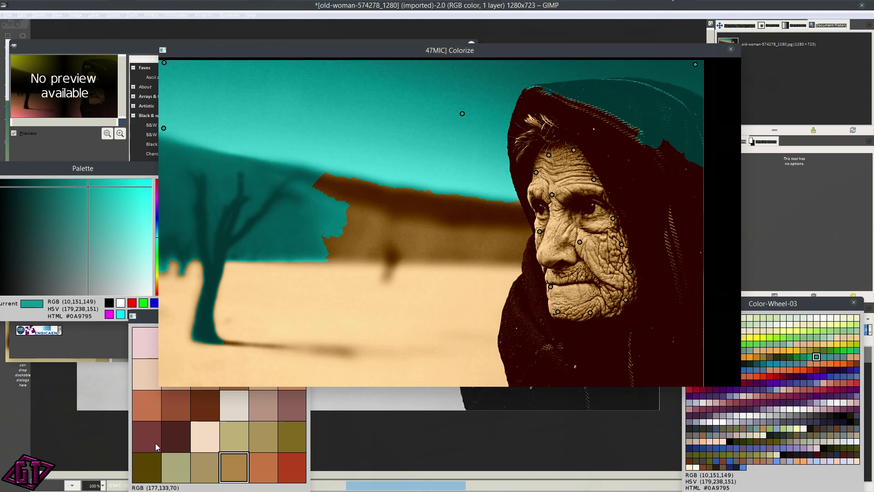
# Step: Color the background hills brown, RGB (107,48,16) from Human-Skin, with points at the far left, middle and beside the woman
pyautogui.click(207, 412)
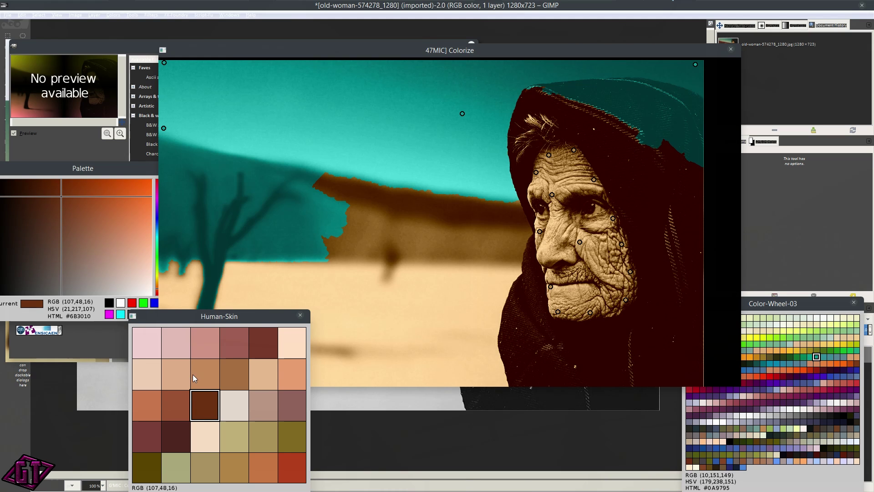
pyautogui.click(166, 160)
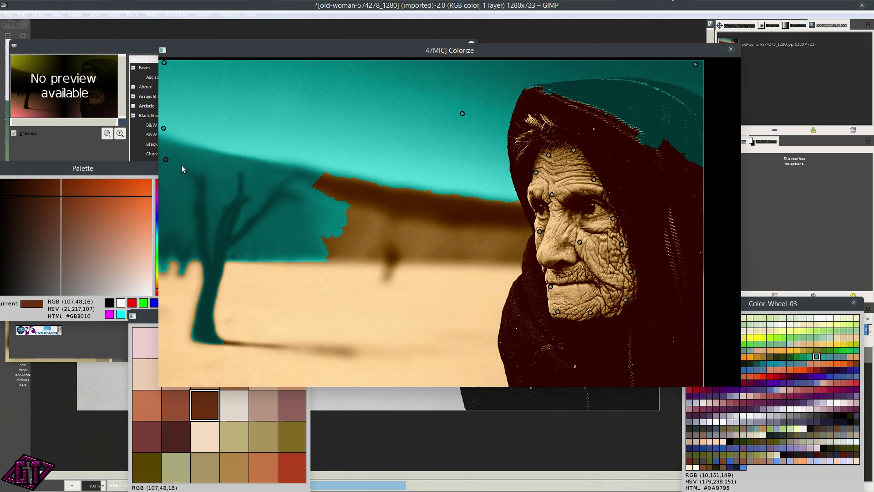
pyautogui.click(355, 229)
pyautogui.click(504, 228)
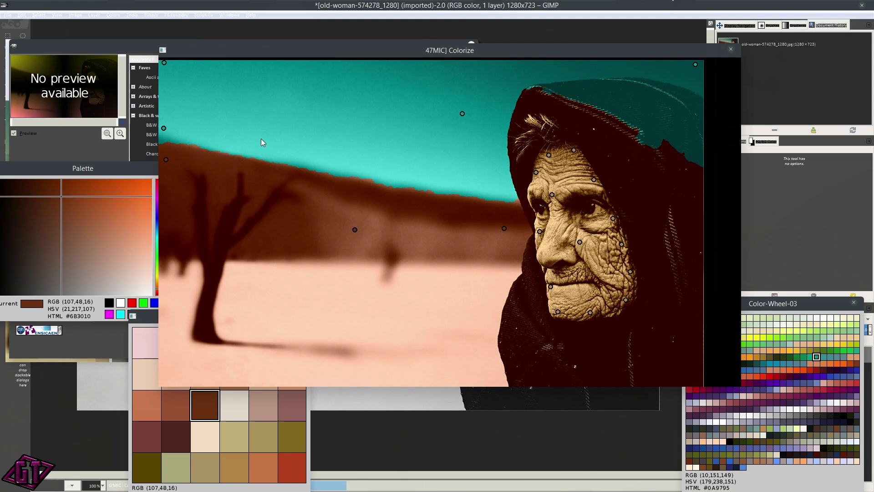
# Step: Nudge the far-left and middle brown hill points slightly upward and fine-tune the position of the one beside the woman
pyautogui.moveTo(166, 159); pyautogui.dragTo(165, 152)
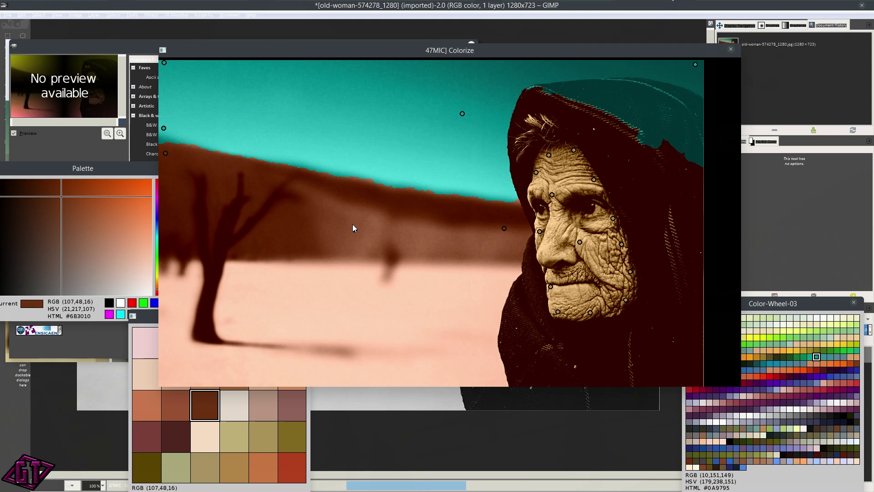
pyautogui.click(356, 221)
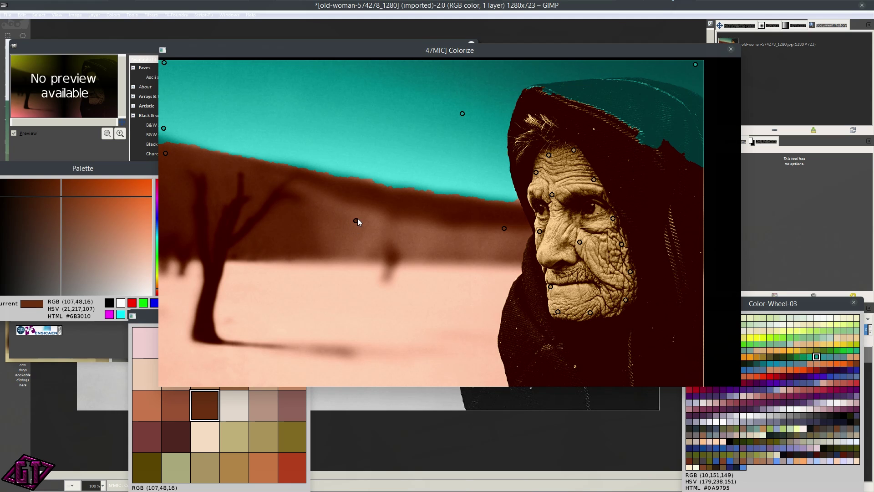
pyautogui.click(504, 222)
pyautogui.rightClick(506, 221)
pyautogui.moveTo(504, 223); pyautogui.dragTo(504, 218)
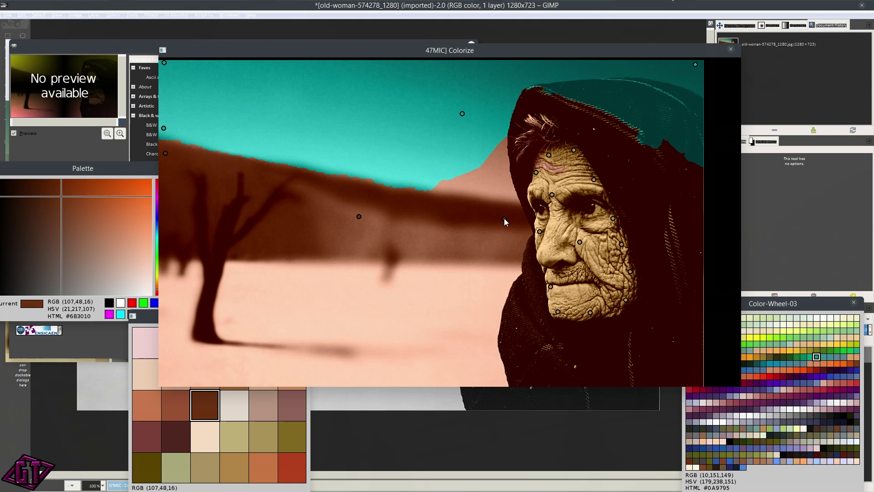
pyautogui.moveTo(504, 226); pyautogui.dragTo(504, 227)
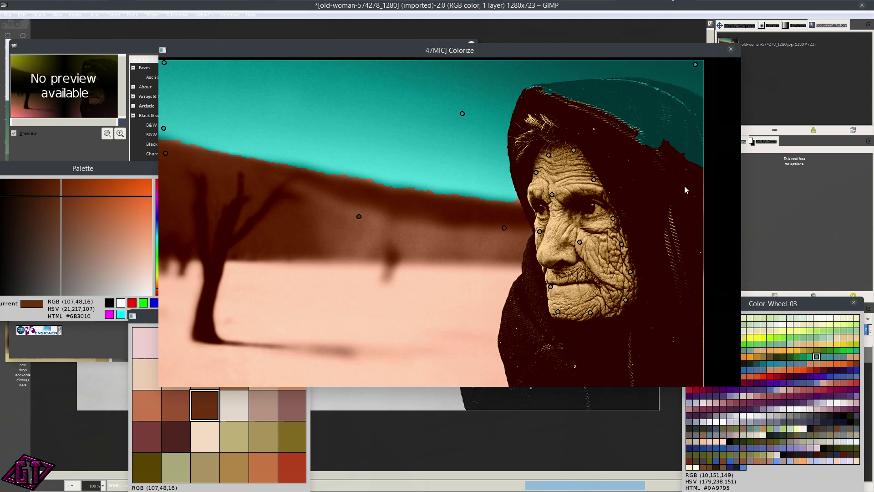
# Step: Color the hood and cloak near-black, RGB (11,11,11) from Color-Wheel-03, with points along their edges, and raise the mid-sky teal point slightly
pyautogui.click(795, 304)
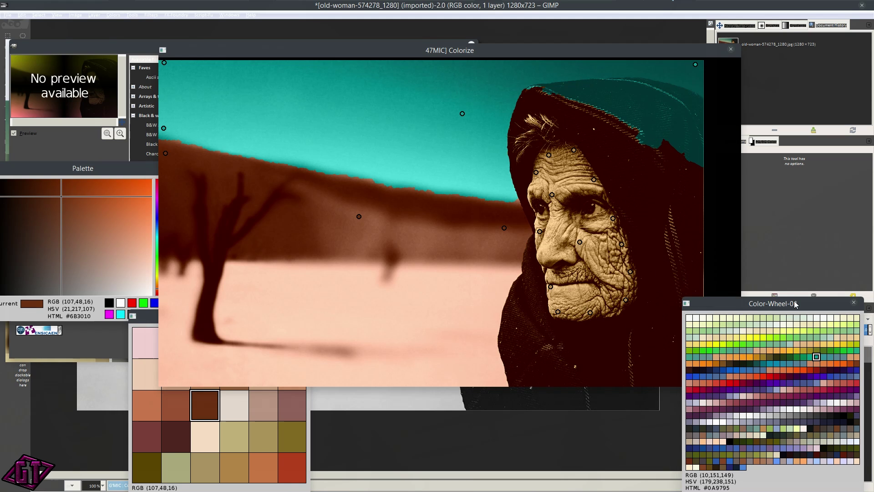
pyautogui.click(836, 414)
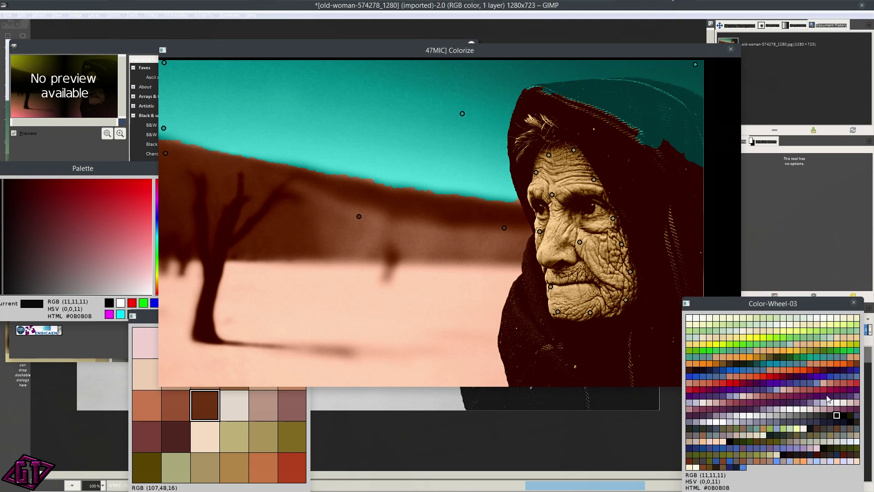
pyautogui.click(571, 92)
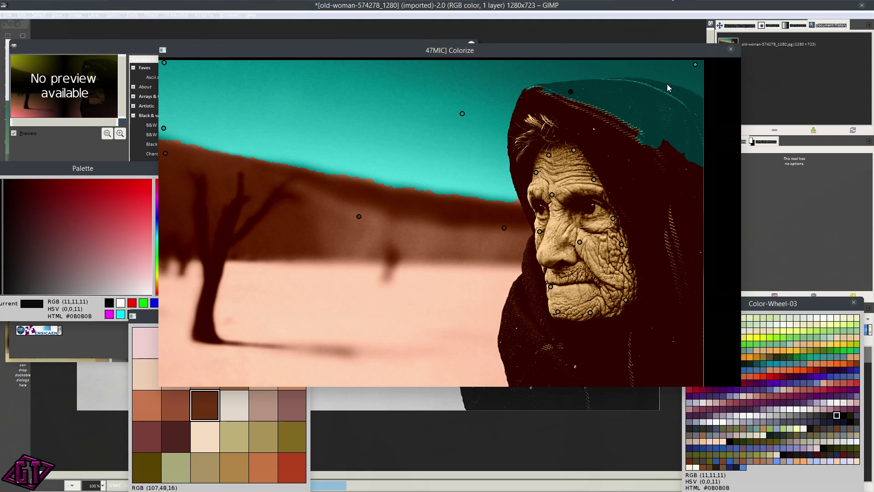
pyautogui.click(684, 93)
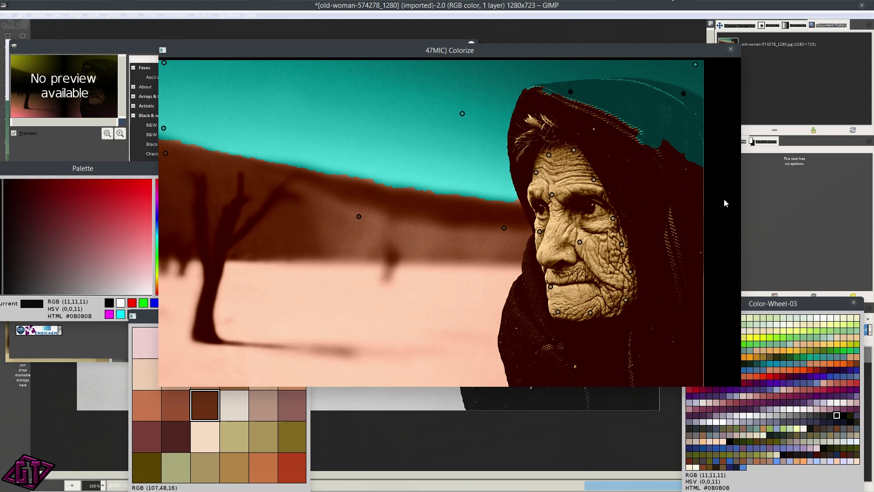
pyautogui.click(694, 374)
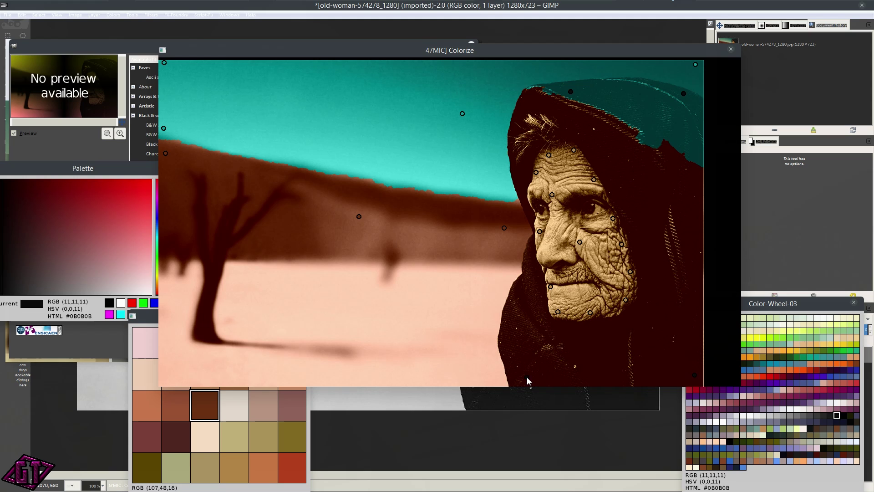
pyautogui.click(522, 291)
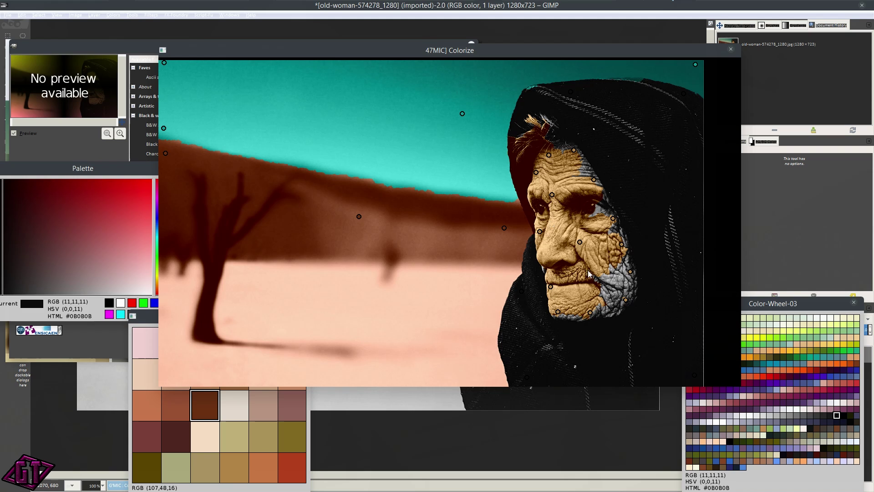
pyautogui.click(521, 179)
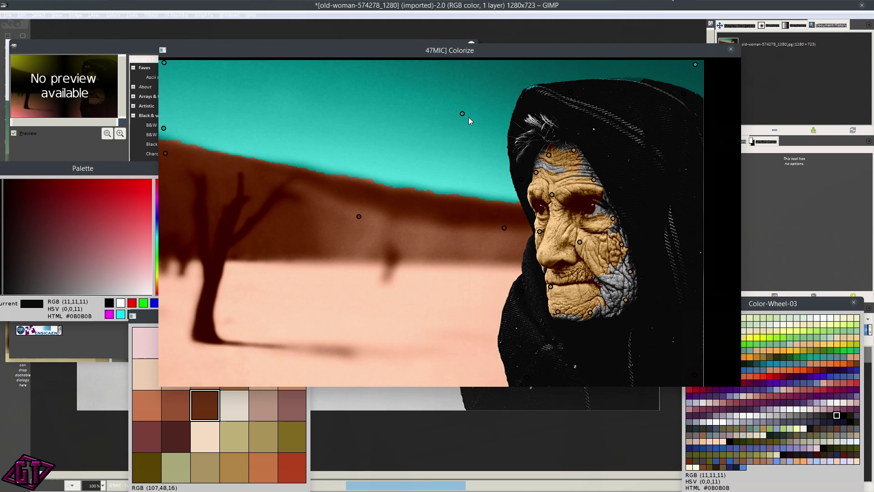
pyautogui.moveTo(462, 113); pyautogui.dragTo(463, 104)
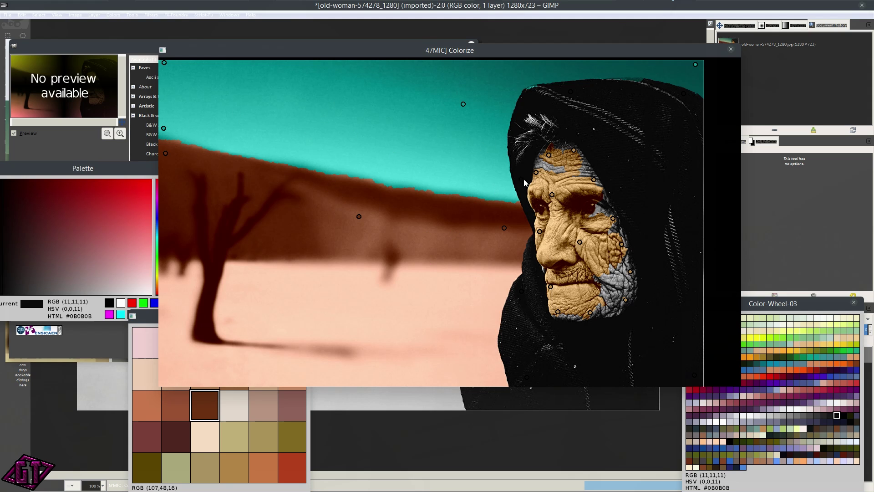
# Step: Add skin points in RGB (177,133,70) from Human-Skin on the woman's forehead, temple, lower cheek and jaw edge to fill the gray patches
pyautogui.click(240, 460)
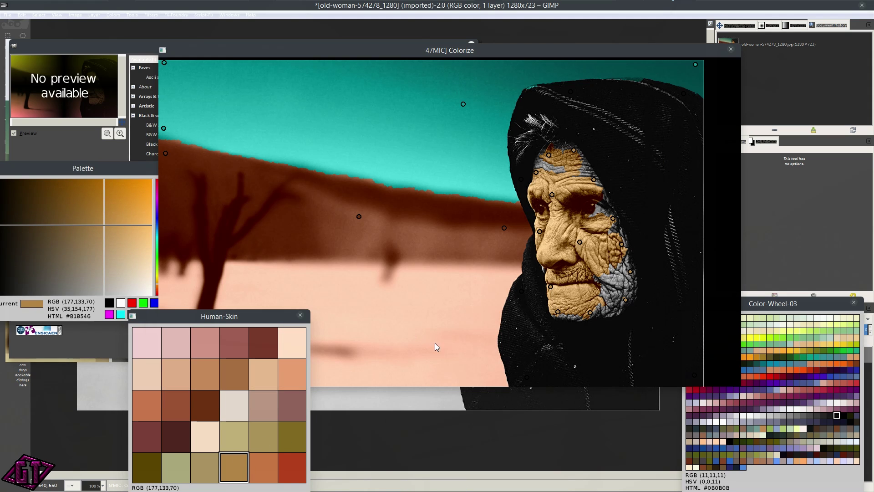
pyautogui.click(553, 167)
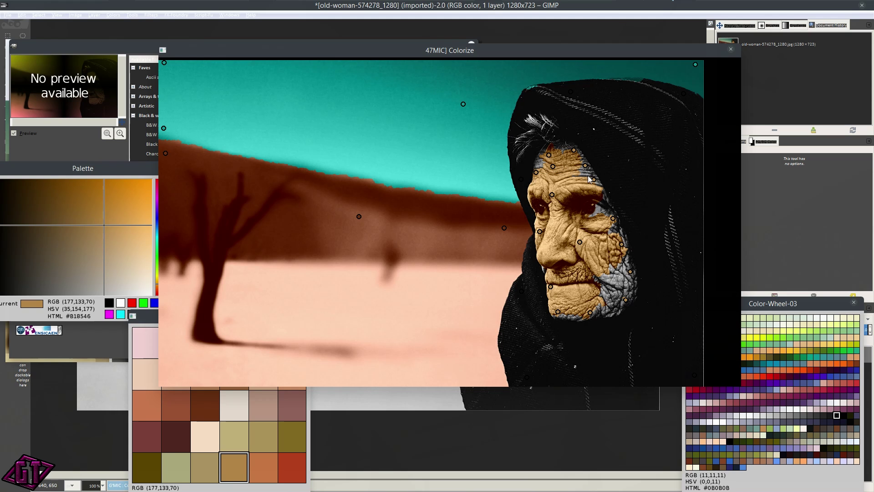
pyautogui.click(588, 179)
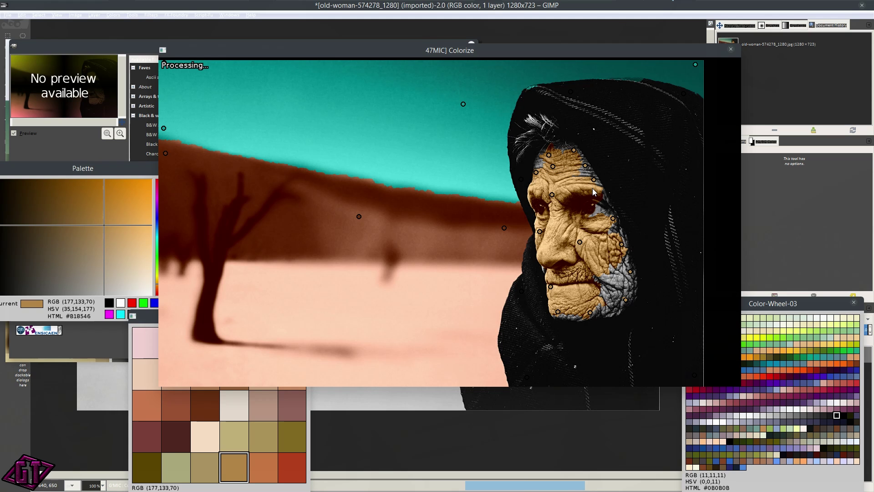
pyautogui.click(612, 279)
pyautogui.click(609, 307)
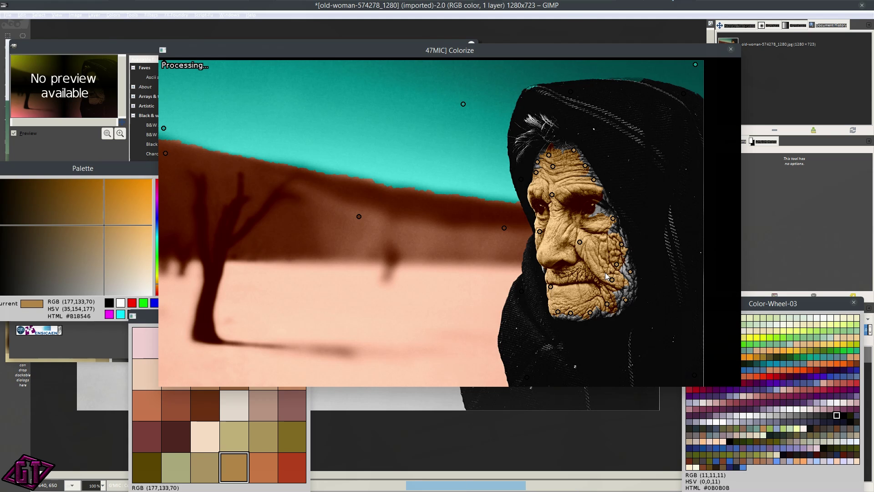
pyautogui.click(629, 288)
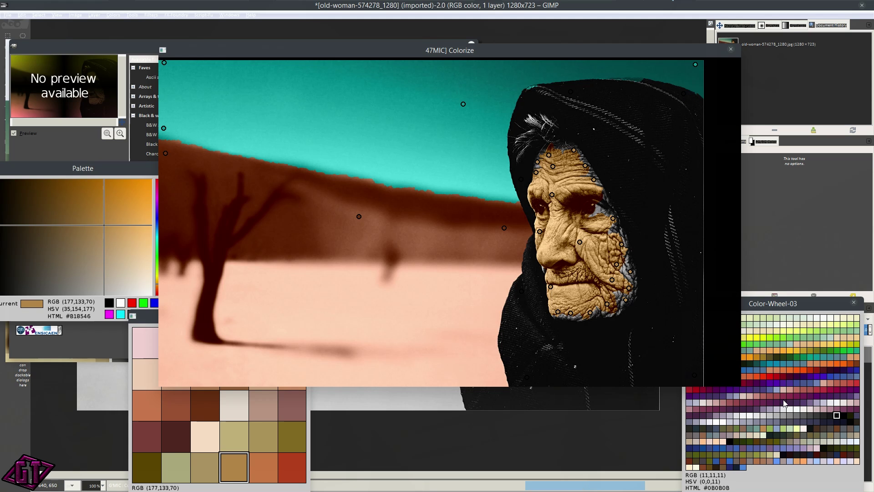
# Step: Reselect the skin tone RGB (177,133,70) from Human-Skin and add a point on the upper cheek beside the far eye
pyautogui.click(831, 415)
pyautogui.click(837, 415)
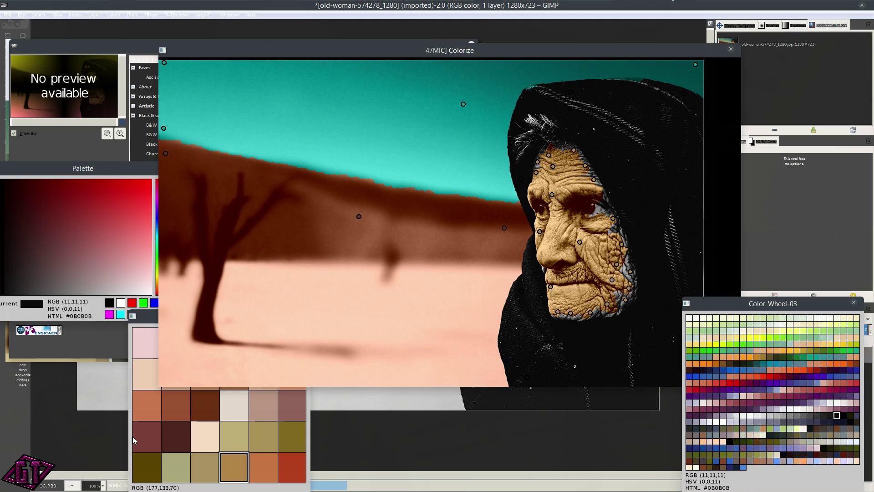
pyautogui.click(202, 460)
pyautogui.click(229, 463)
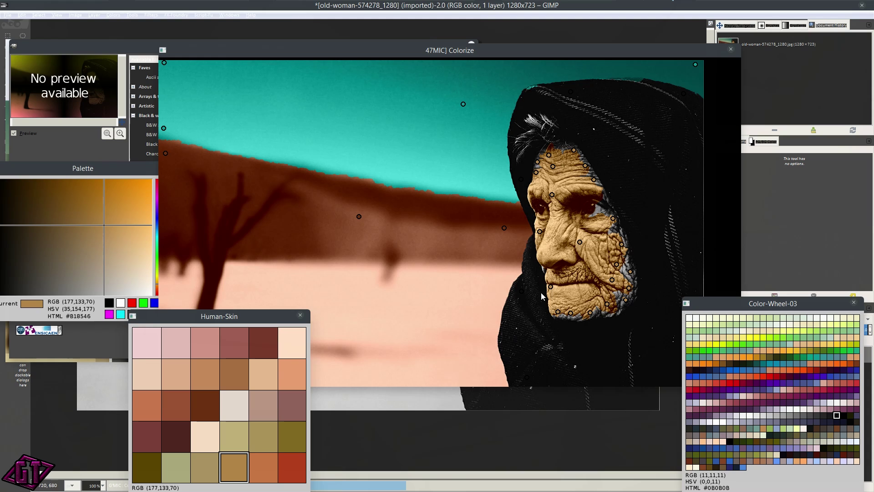
pyautogui.click(612, 229)
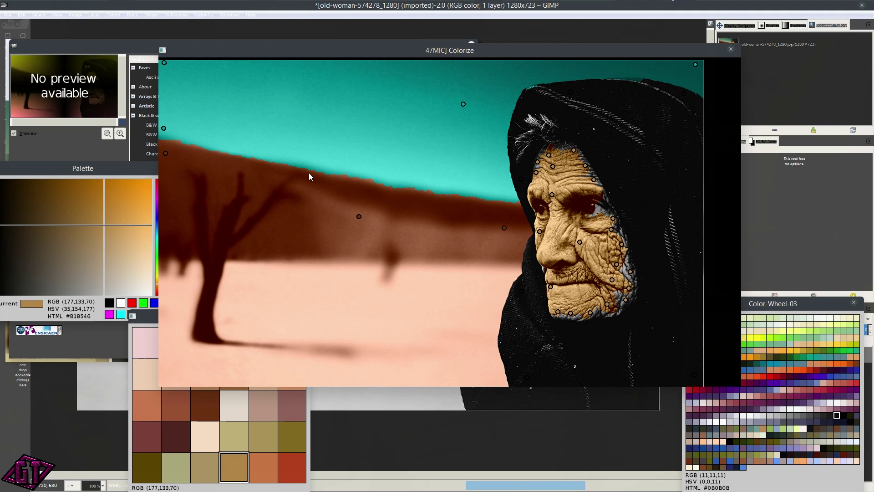
# Step: Examine the colorized result and the color replace mode in the interactive Colorize window, viewing the whole photo and its details
pyautogui.moveTo(426, 50); pyautogui.dragTo(418, 309)
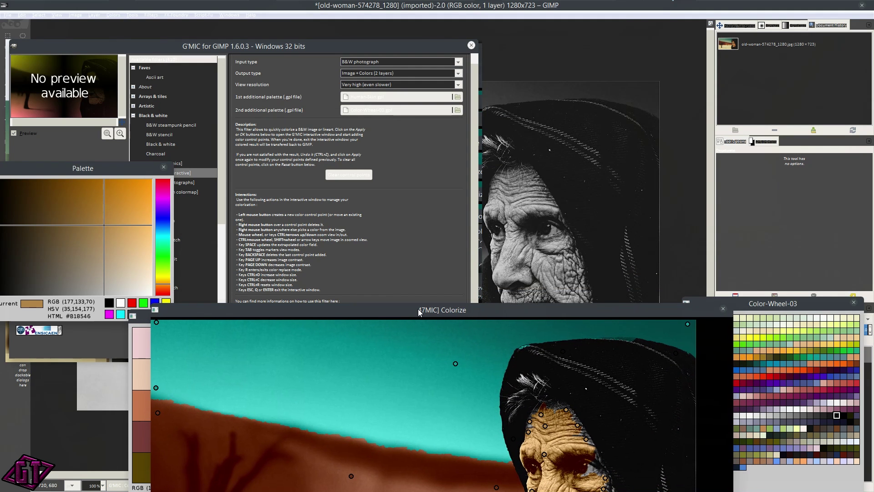
pyautogui.moveTo(419, 310); pyautogui.dragTo(394, 90)
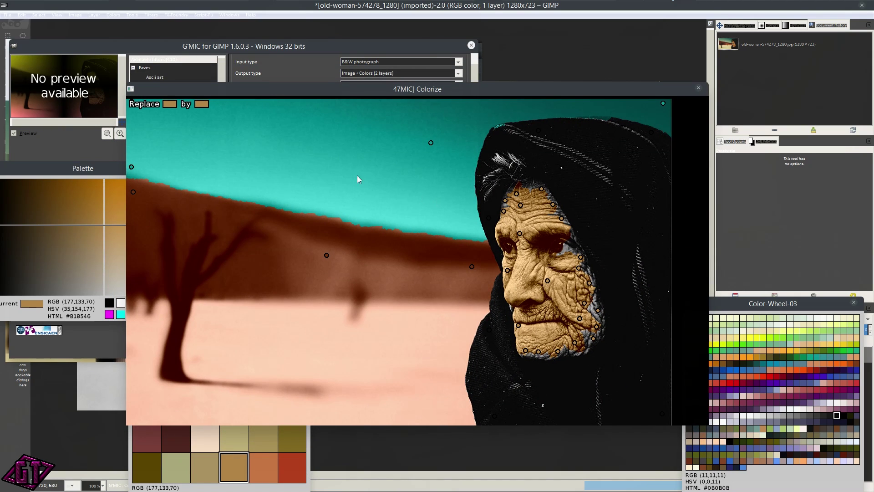
pyautogui.moveTo(174, 105)
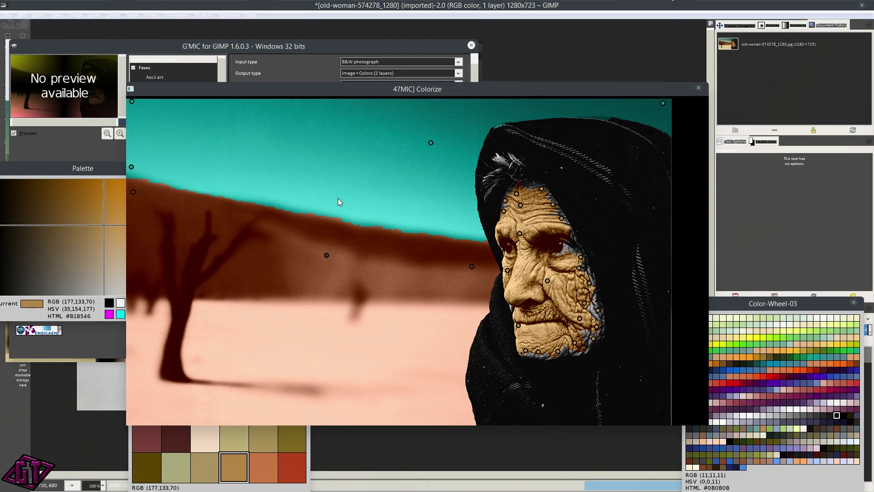
pyautogui.scroll(-1, 311, 239)
pyautogui.moveTo(310, 239); pyautogui.dragTo(325, 237)
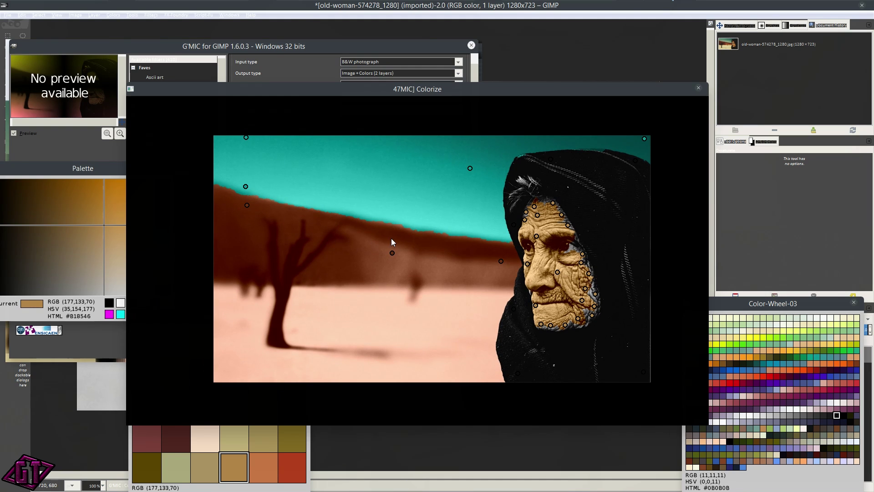
pyautogui.scroll(1, 344, 214)
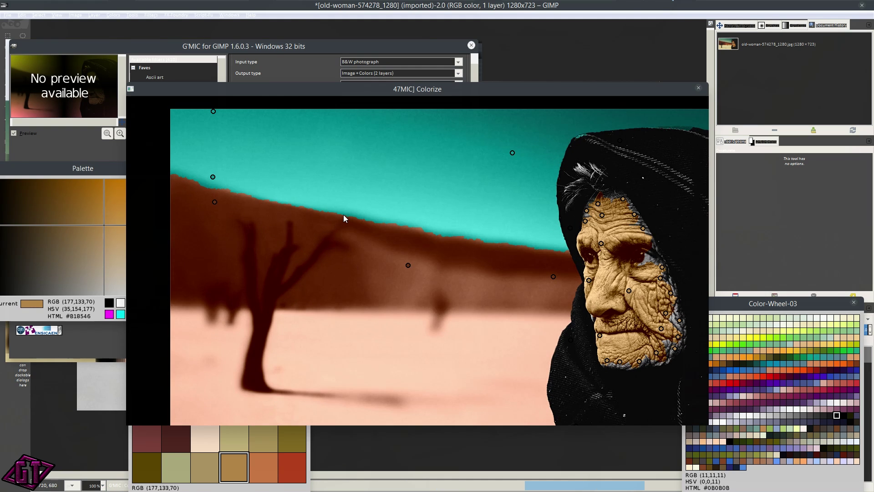
pyautogui.moveTo(455, 231); pyautogui.dragTo(411, 218)
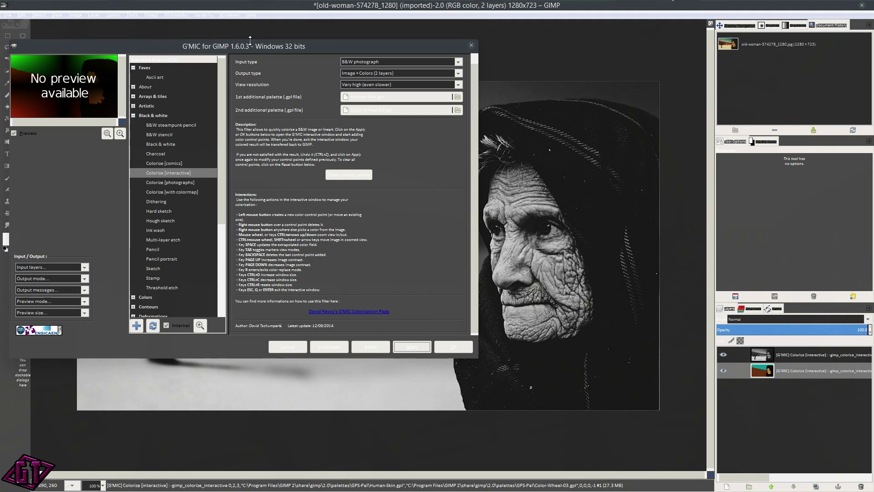
# Step: Close the G'MIC filter dialog and move the flat color layer above the grayscale photo layer
pyautogui.click(281, 348)
pyautogui.moveTo(744, 370); pyautogui.dragTo(791, 346)
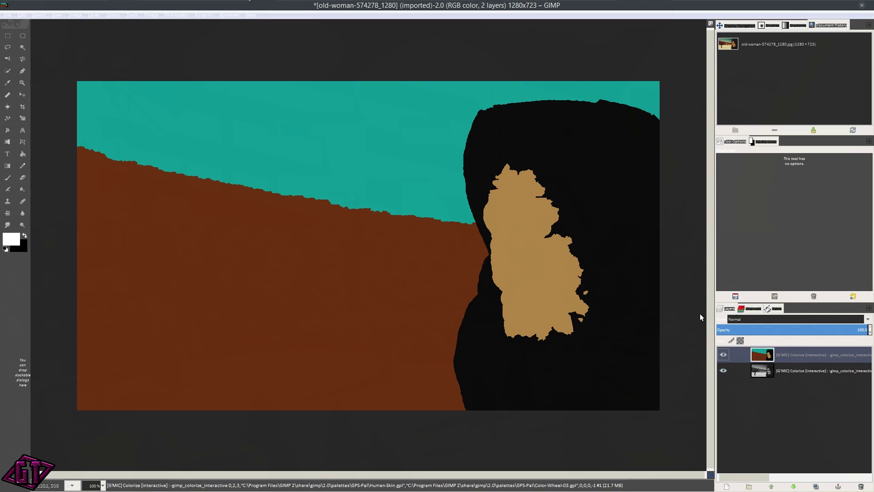
# Step: Try the Overlay and Soft light blend modes on the color layer, and return it to Normal
pyautogui.click(737, 321)
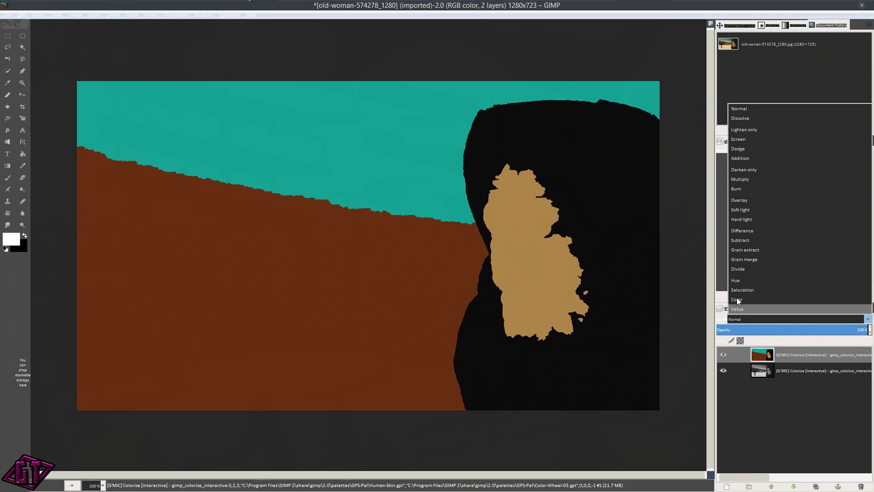
pyautogui.click(746, 203)
pyautogui.click(761, 318)
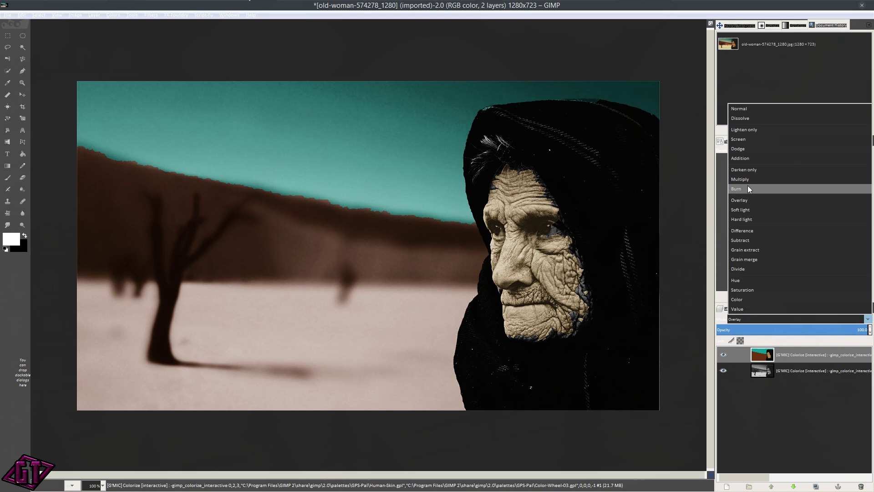
pyautogui.click(749, 210)
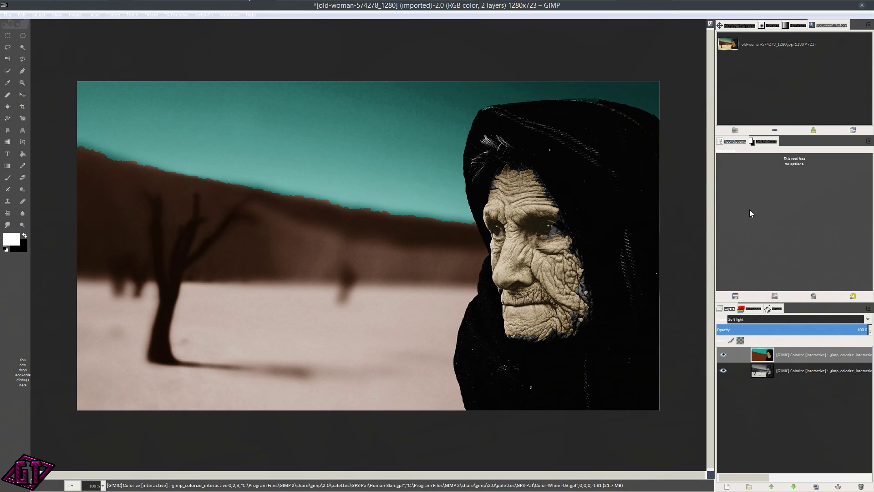
pyautogui.click(791, 320)
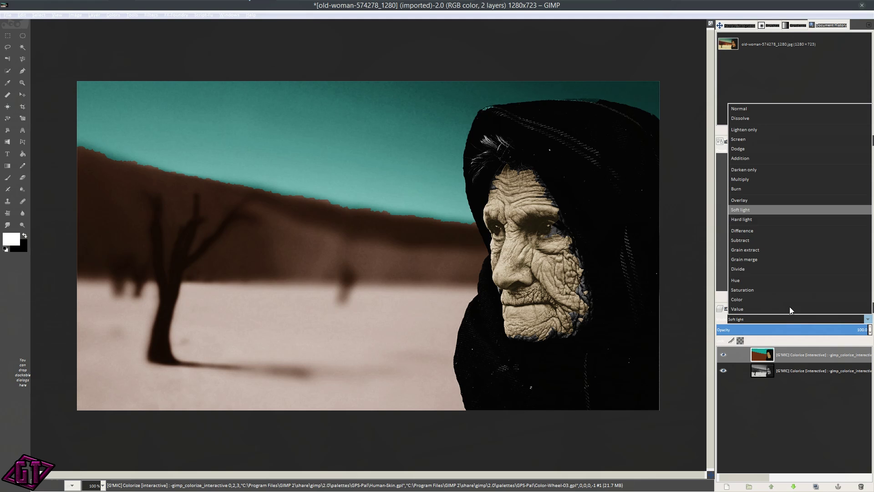
pyautogui.click(735, 112)
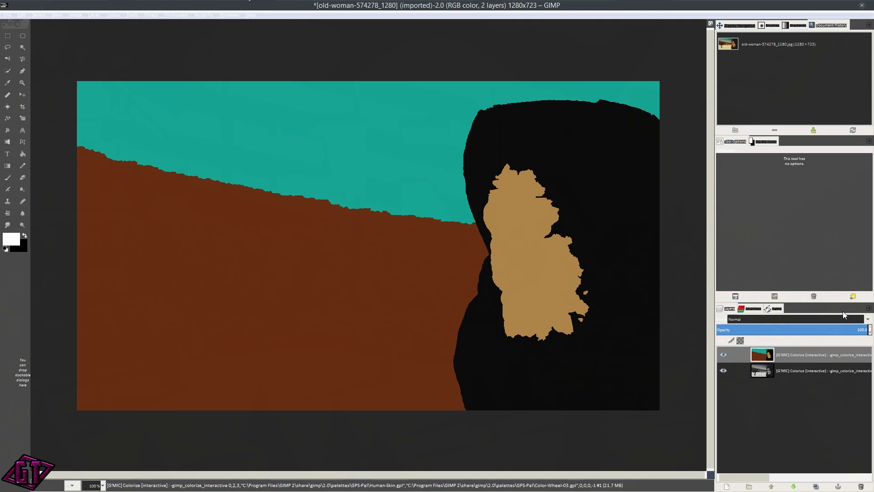
# Step: Choose the Paintbrush, sample the skin tone from the face on the color layer, and set that layer's opacity to 39.2
pyautogui.click(8, 178)
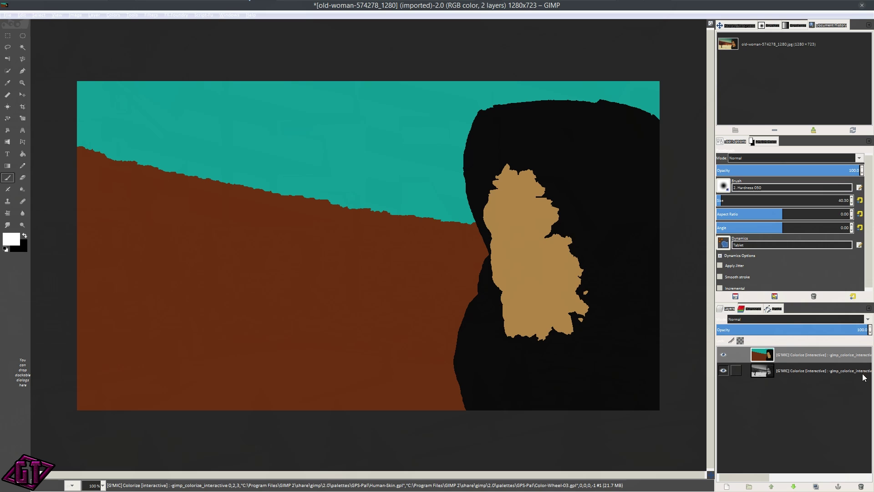
pyautogui.moveTo(819, 329); pyautogui.dragTo(759, 329)
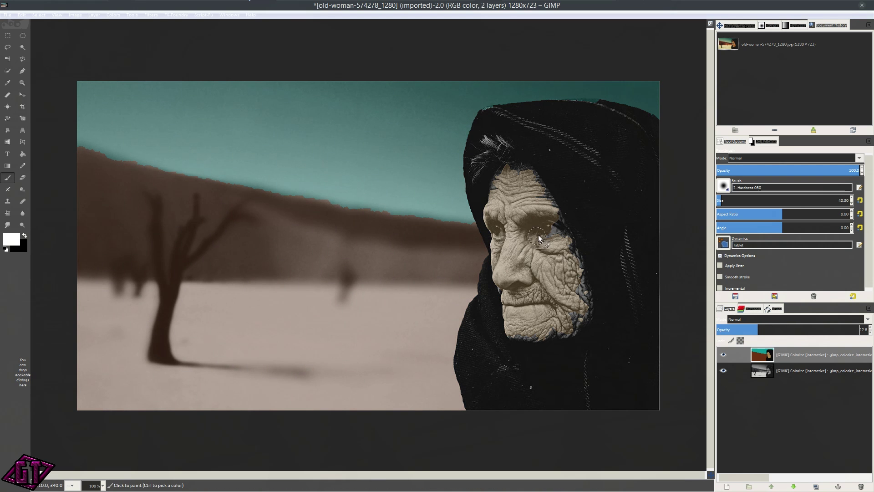
pyautogui.scroll(3, 538, 235)
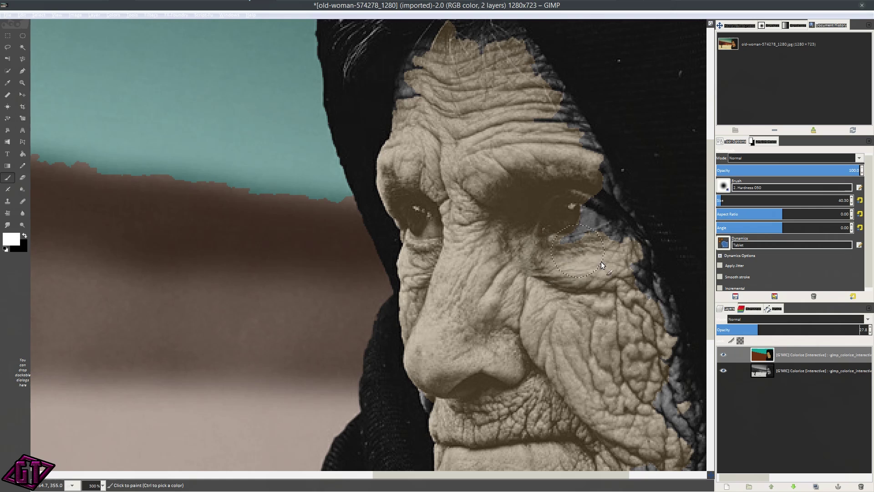
pyautogui.click(603, 276)
pyautogui.keyDown('ctrl'); pyautogui.click(604, 259); pyautogui.keyUp('ctrl')
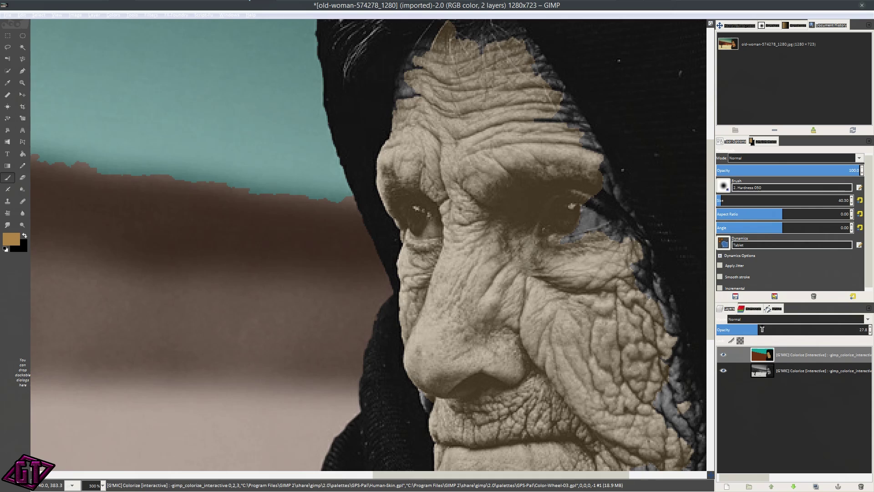
pyautogui.moveTo(762, 328); pyautogui.dragTo(862, 329)
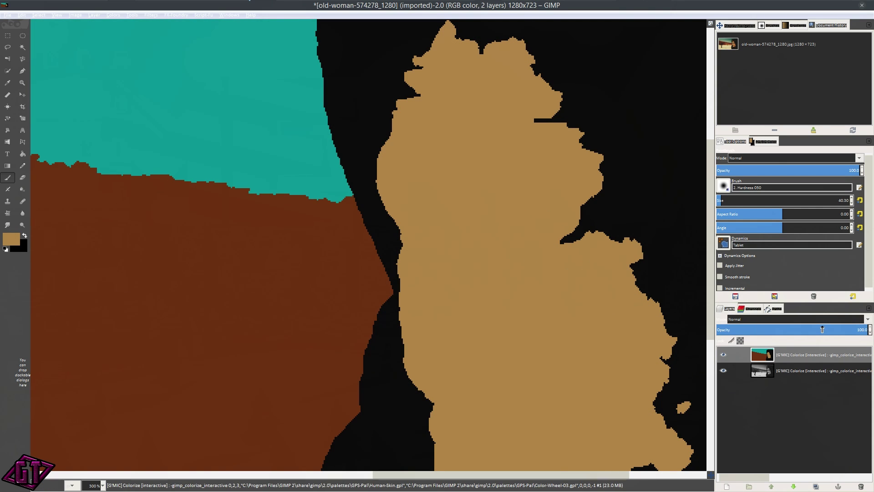
pyautogui.moveTo(822, 329); pyautogui.dragTo(778, 333)
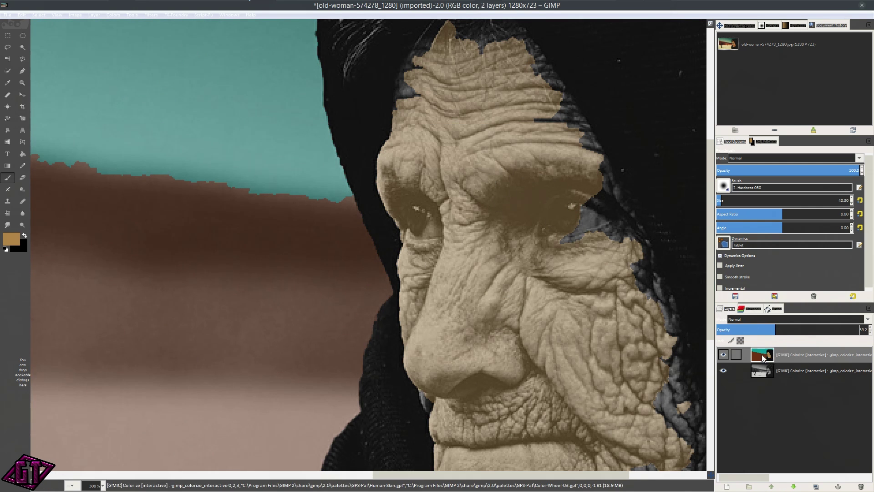
# Step: Try painting the skin tone over the gray gap beside the far eye on a new transparent 1280 x 723 layer
pyautogui.click(728, 486)
pyautogui.moveTo(243, 205); pyautogui.dragTo(295, 204)
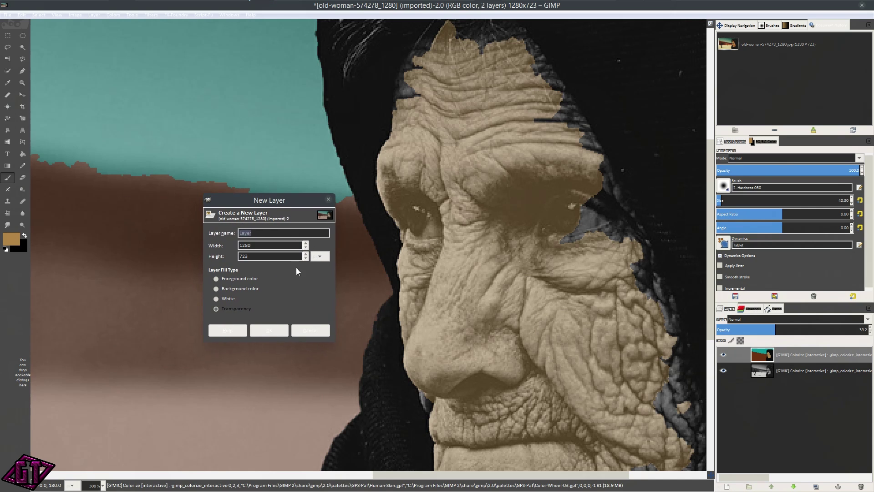
pyautogui.click(269, 330)
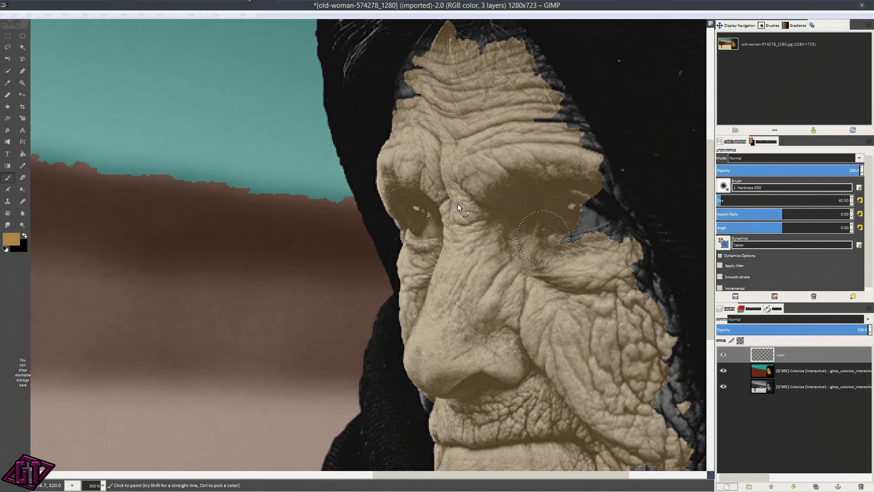
pyautogui.click(590, 216)
pyautogui.moveTo(586, 190); pyautogui.dragTo(602, 224)
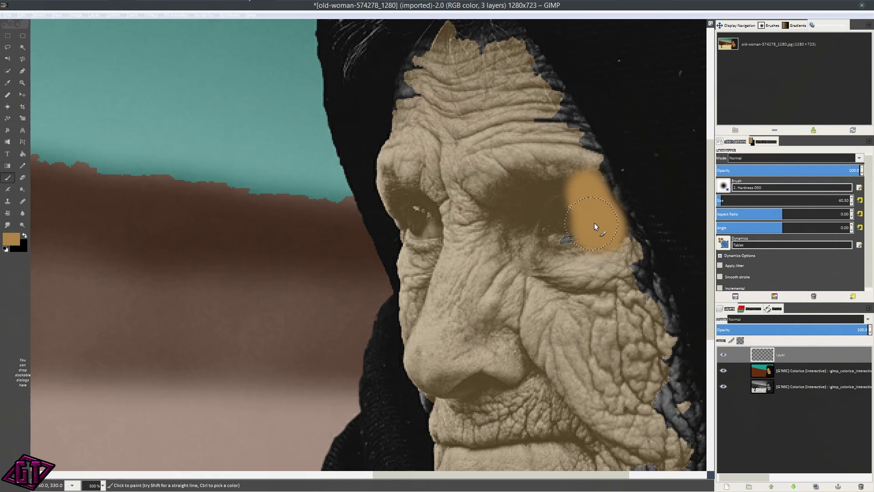
# Step: Undo the brush strokes beside the eye and delete the new transparent layer
pyautogui.hotkey('ctrl', 'z')
pyautogui.hotkey('ctrl', 'z')
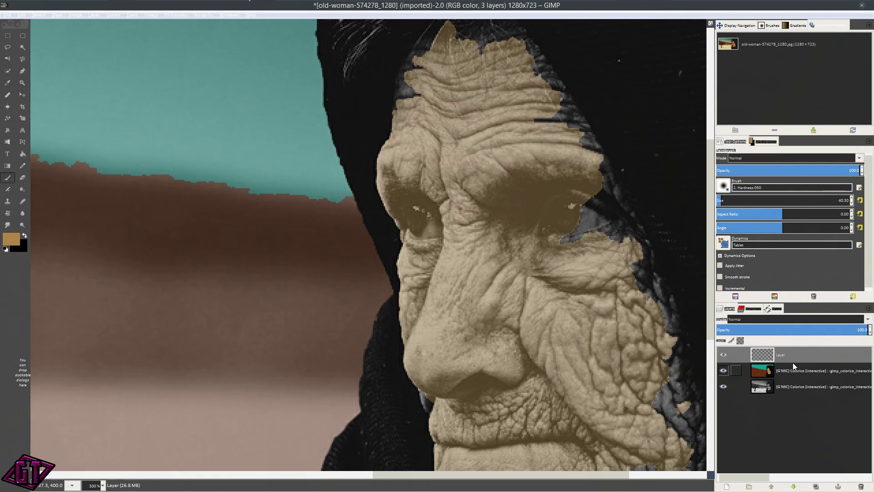
pyautogui.click(861, 486)
# Step: Paint the skin tone on the color layer over the gray gaps beside the far eye, along the cheek edge and across the forehead
pyautogui.click(802, 354)
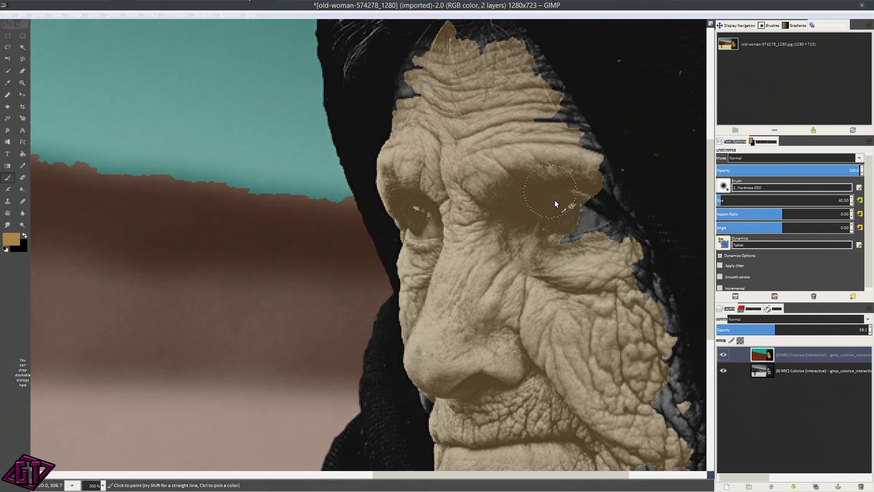
pyautogui.moveTo(551, 189)
pyautogui.mouseDown()
pyautogui.moveTo(573, 207)
pyautogui.moveTo(580, 241)
pyautogui.moveTo(569, 189)
pyautogui.moveTo(594, 183)
pyautogui.moveTo(608, 236)
pyautogui.moveTo(586, 193)
pyautogui.moveTo(617, 253)
pyautogui.moveTo(604, 213)
pyautogui.mouseUp()
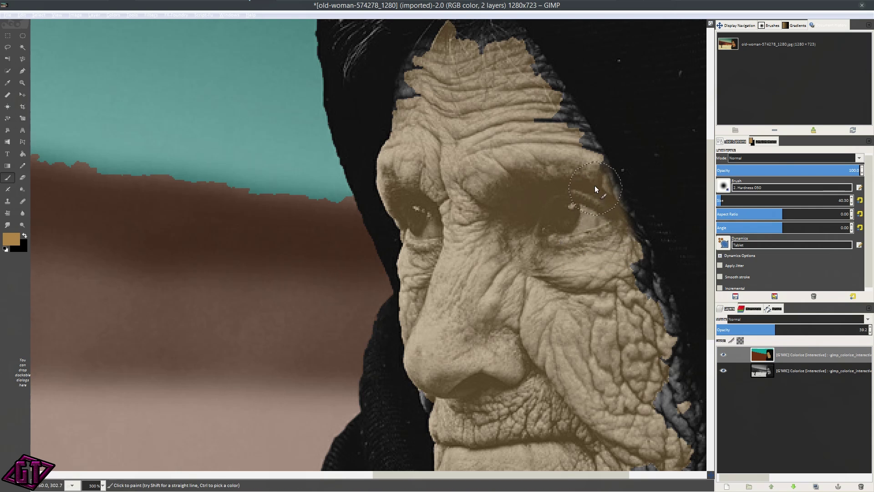
pyautogui.moveTo(629, 250); pyautogui.dragTo(642, 287)
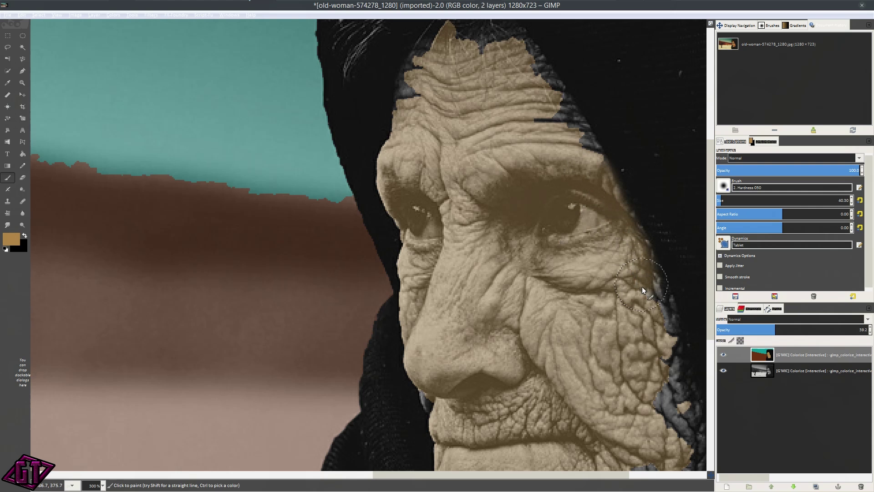
pyautogui.scroll(4, 552, 162)
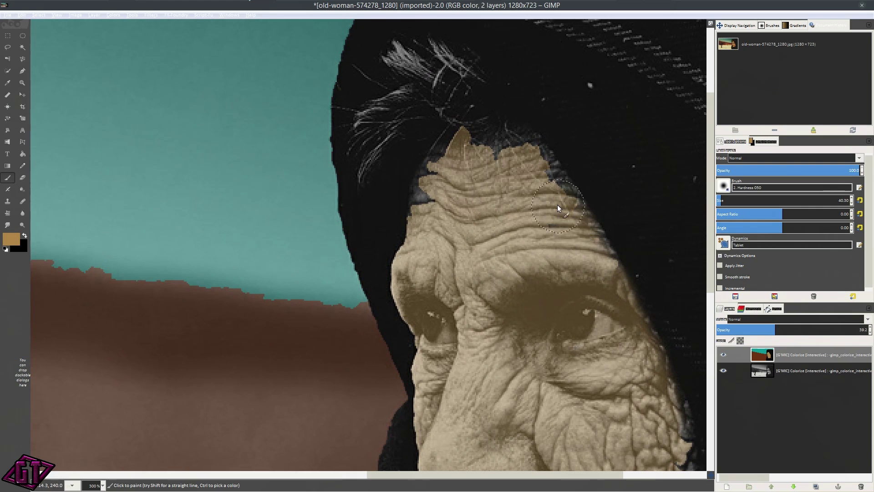
pyautogui.moveTo(540, 198)
pyautogui.mouseDown()
pyautogui.moveTo(565, 206)
pyautogui.moveTo(503, 138)
pyautogui.moveTo(463, 151)
pyautogui.moveTo(478, 138)
pyautogui.moveTo(449, 151)
pyautogui.moveTo(431, 209)
pyautogui.moveTo(447, 176)
pyautogui.moveTo(424, 197)
pyautogui.moveTo(425, 239)
pyautogui.mouseUp()
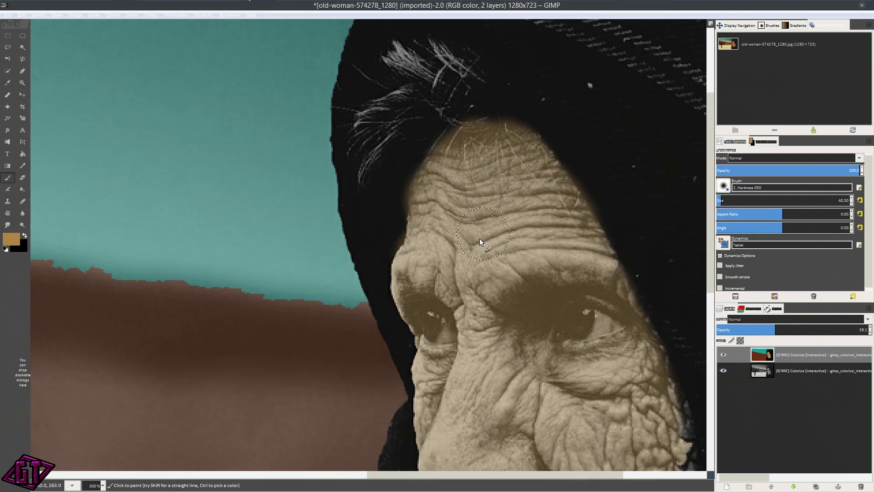
# Step: Paint the skin tone on the color layer over the gray patches along the cheek edge, jaw and underside of the chin
pyautogui.scroll(-5, 480, 241)
pyautogui.scroll(-5, 507, 132)
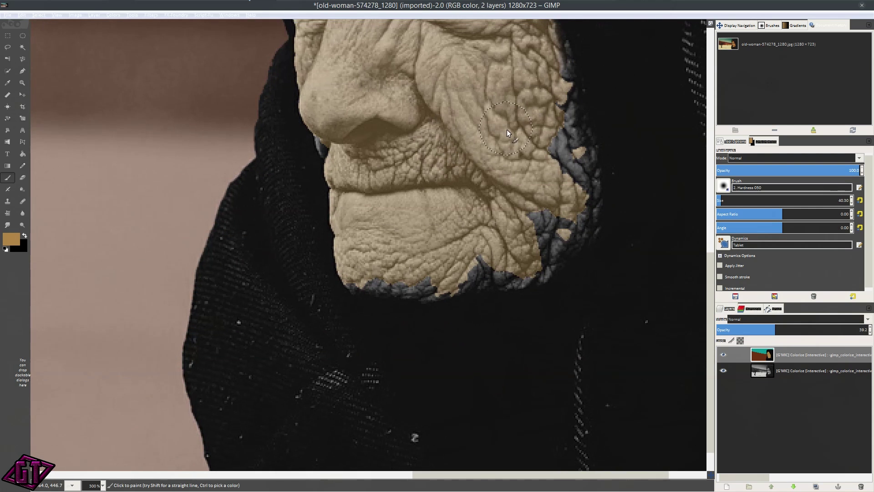
pyautogui.scroll(3, 508, 136)
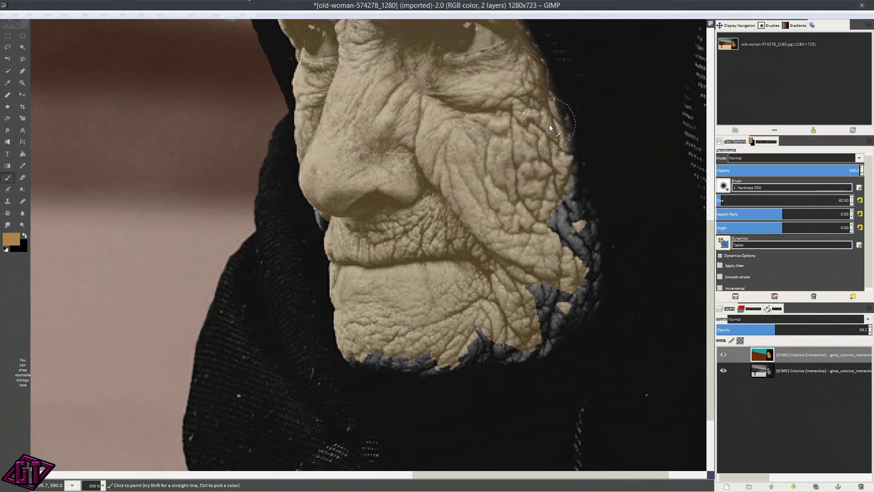
pyautogui.moveTo(557, 179); pyautogui.dragTo(572, 234)
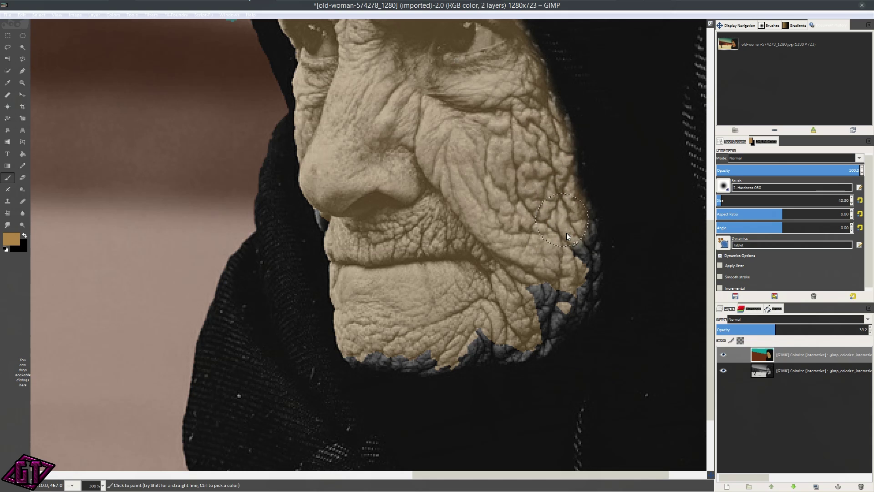
pyautogui.moveTo(563, 177); pyautogui.dragTo(571, 264)
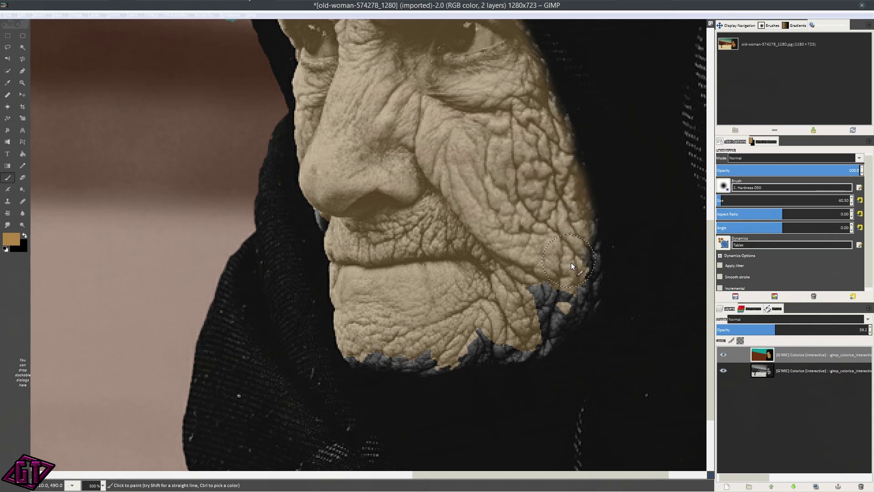
pyautogui.moveTo(568, 308)
pyautogui.mouseDown()
pyautogui.moveTo(546, 309)
pyautogui.moveTo(538, 292)
pyautogui.mouseUp()
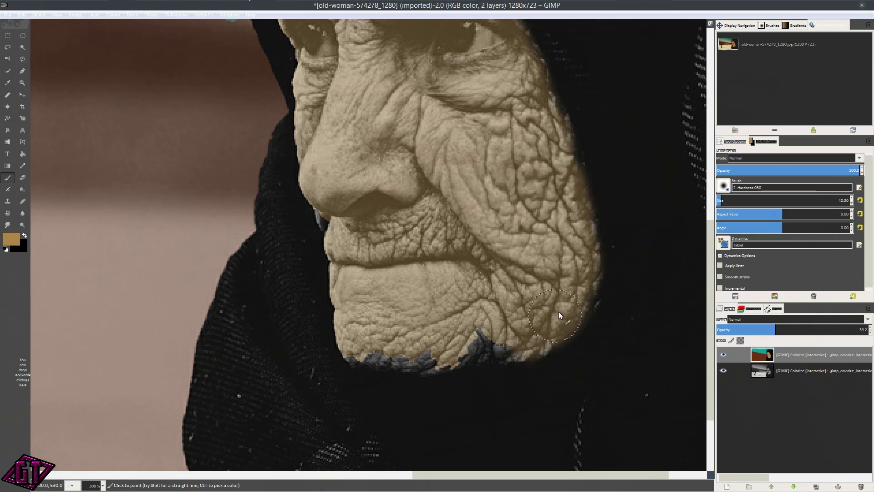
pyautogui.moveTo(584, 292)
pyautogui.mouseDown()
pyautogui.moveTo(551, 323)
pyautogui.moveTo(491, 345)
pyautogui.moveTo(525, 342)
pyautogui.moveTo(530, 337)
pyautogui.moveTo(400, 351)
pyautogui.moveTo(432, 357)
pyautogui.moveTo(356, 341)
pyautogui.mouseUp()
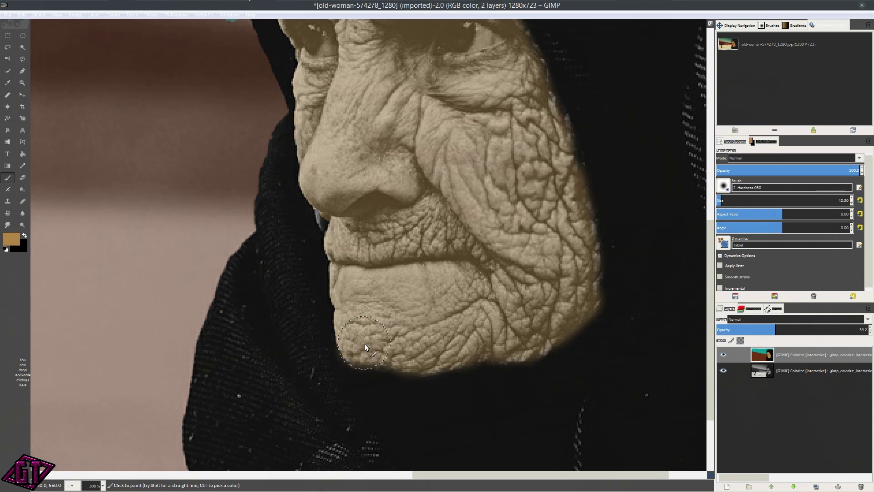
# Step: Reduce the brush size to 7 and paint the skin tone over the gray gap beneath the nose and along the adjacent lip edge
pyautogui.scroll(3, 390, 225)
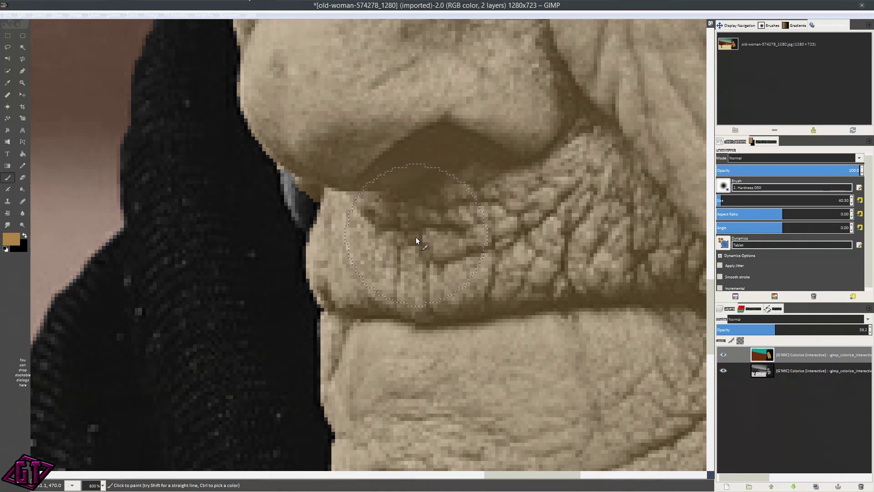
pyautogui.press('[')
pyautogui.press(']')
pyautogui.moveTo(298, 197)
pyautogui.mouseDown()
pyautogui.moveTo(295, 187)
pyautogui.moveTo(314, 228)
pyautogui.moveTo(299, 196)
pyautogui.mouseUp()
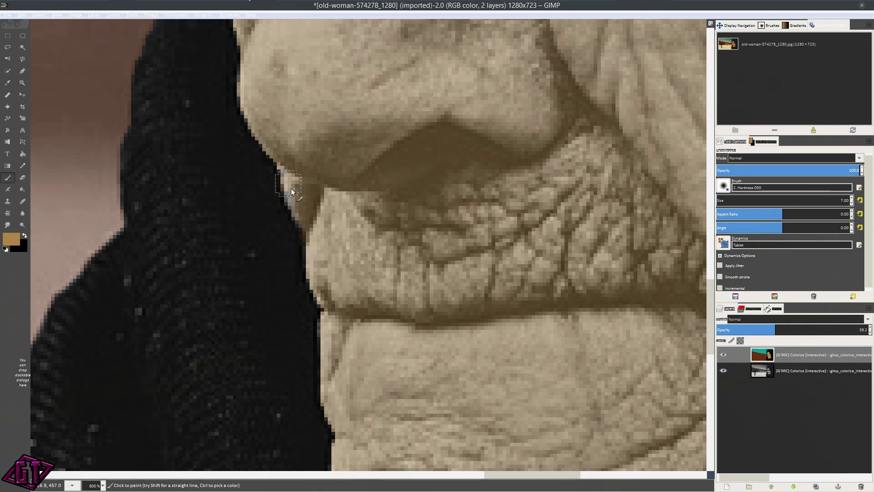
pyautogui.moveTo(308, 226)
pyautogui.mouseDown()
pyautogui.moveTo(326, 288)
pyautogui.moveTo(313, 260)
pyautogui.mouseUp()
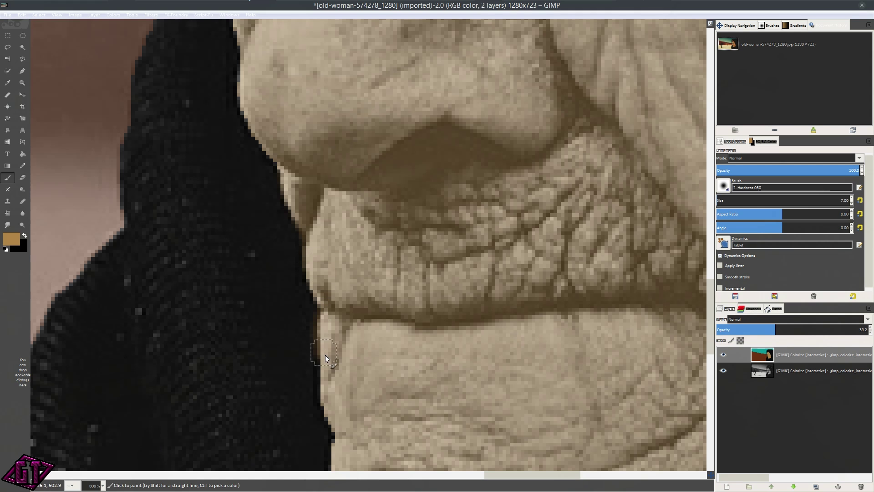
# Step: Preview the color layer at 100 opacity over the whole image and set its opacity to 48.7
pyautogui.scroll(-6, 419, 250)
pyautogui.moveTo(453, 230); pyautogui.dragTo(439, 249)
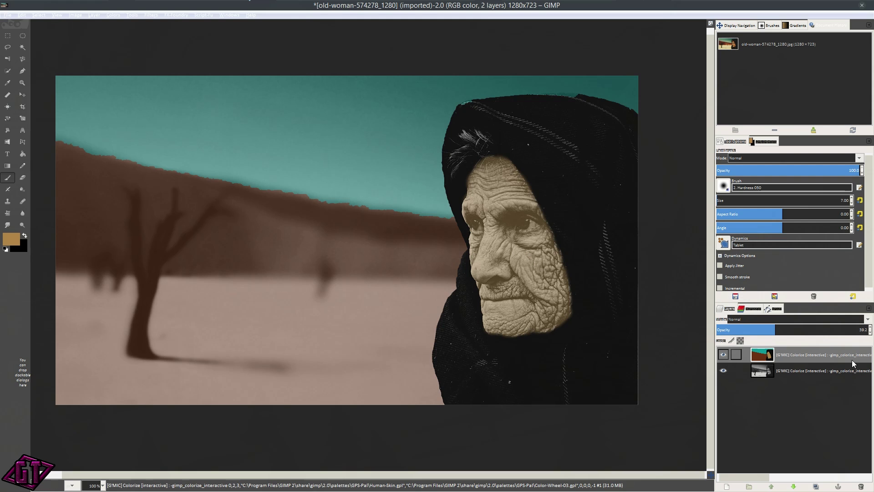
pyautogui.click(814, 353)
pyautogui.moveTo(783, 331); pyautogui.dragTo(870, 330)
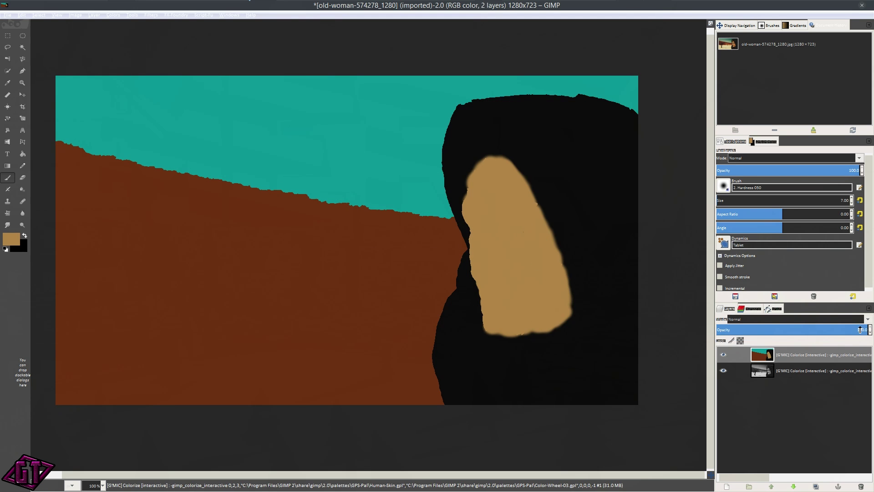
pyautogui.click(778, 331)
pyautogui.moveTo(779, 332); pyautogui.dragTo(791, 331)
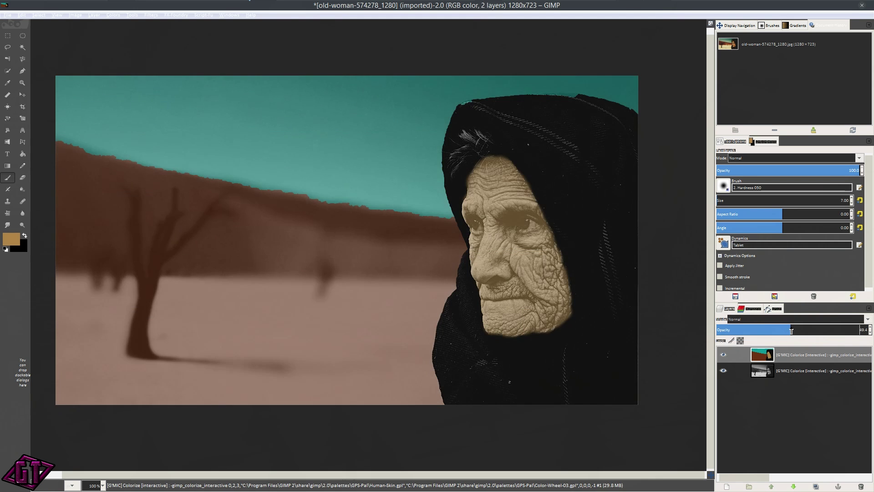
# Step: Add a white (full opacity) layer mask to the color layer
pyautogui.rightClick(726, 355)
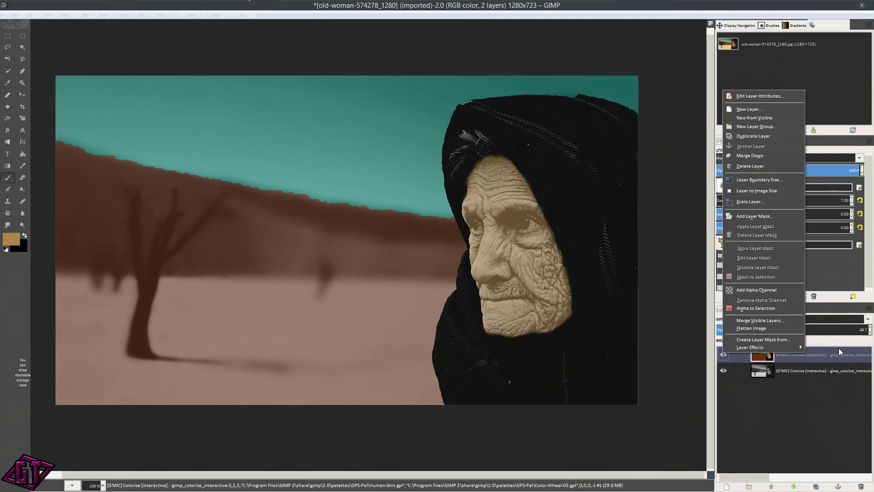
pyautogui.press('Escape')
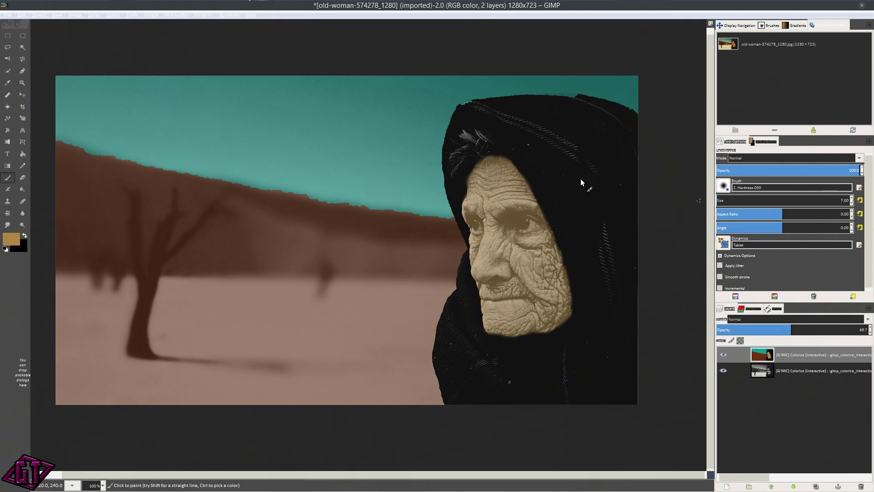
pyautogui.rightClick(765, 355)
pyautogui.click(660, 332)
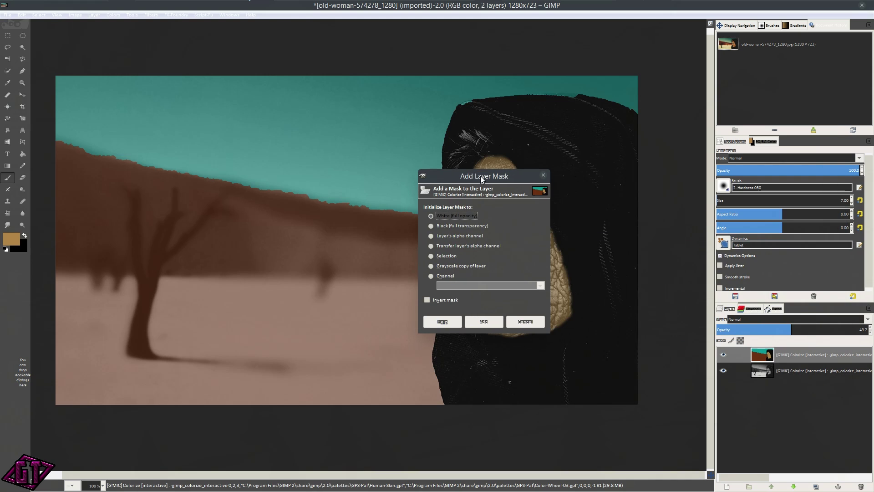
pyautogui.click(483, 322)
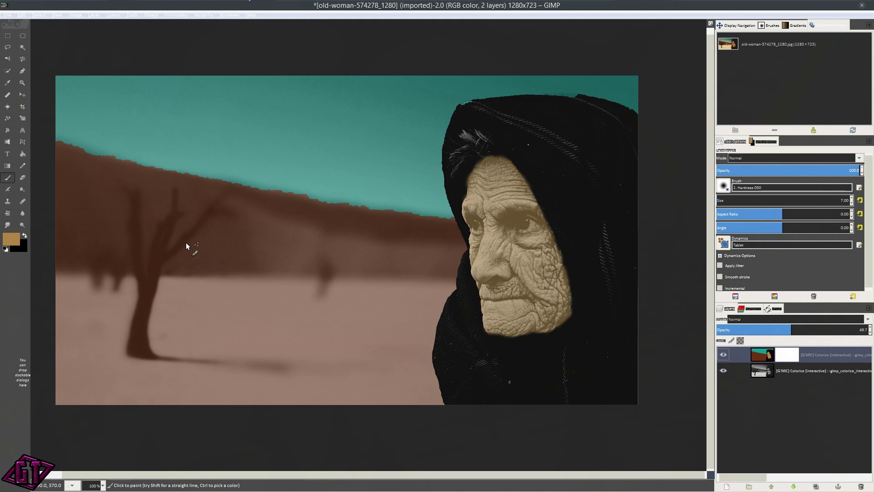
# Step: Make black the foreground color and paint with the Paintbrush on the layer mask over the upper part of the near eye
pyautogui.press('x')
pyautogui.keyDown('ctrl'); pyautogui.scroll(3, 453, 270); pyautogui.keyUp('ctrl')
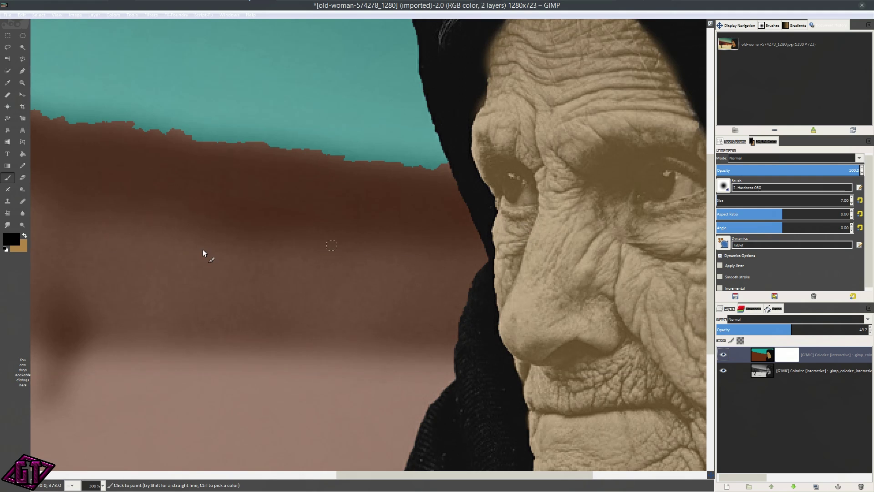
pyautogui.press('x')
pyautogui.press('x')
pyautogui.press('z')
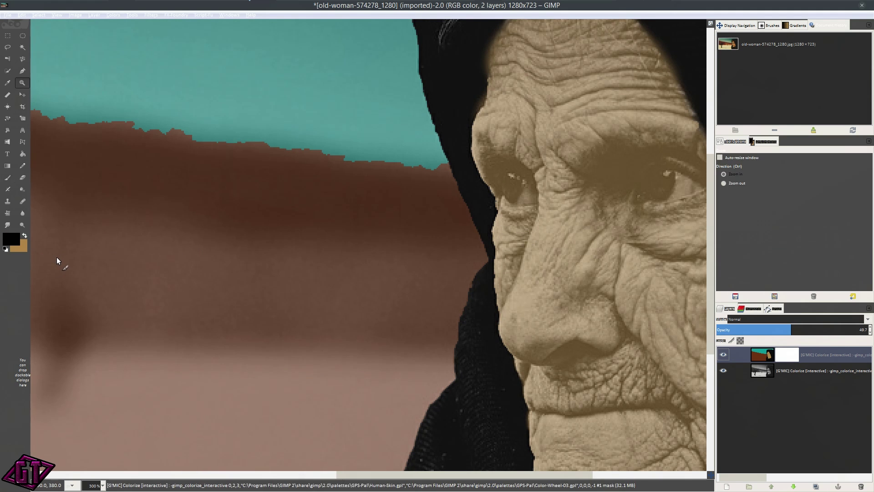
pyautogui.click(8, 177)
pyautogui.scroll(4, 518, 286)
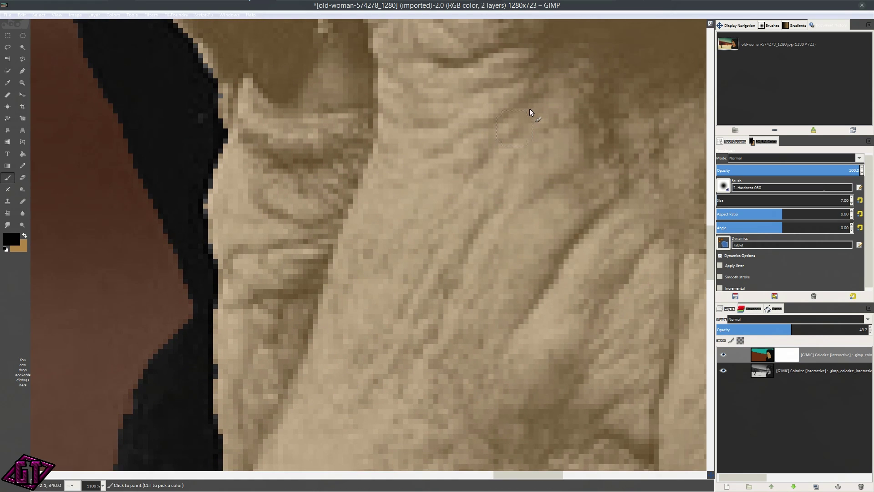
pyautogui.moveTo(529, 108)
pyautogui.mouseDown()
pyautogui.moveTo(376, 348)
pyautogui.moveTo(351, 364)
pyautogui.moveTo(562, 305)
pyautogui.moveTo(351, 326)
pyautogui.mouseUp()
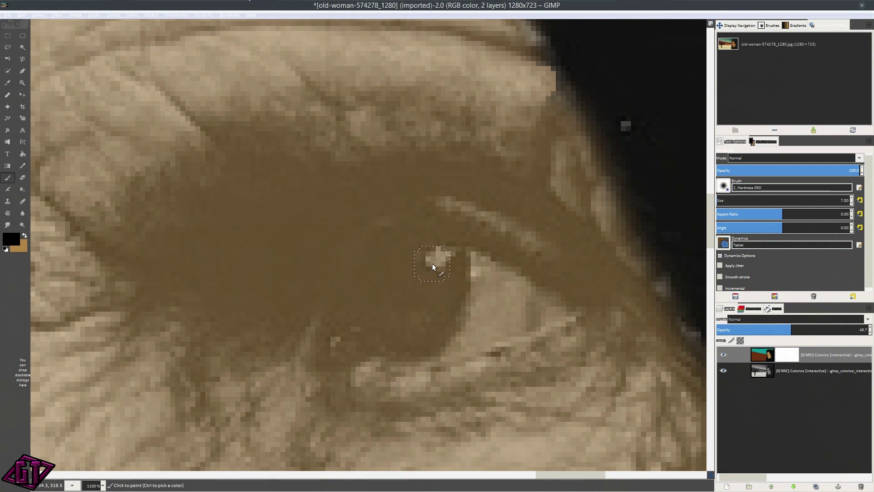
pyautogui.moveTo(482, 280); pyautogui.dragTo(467, 260)
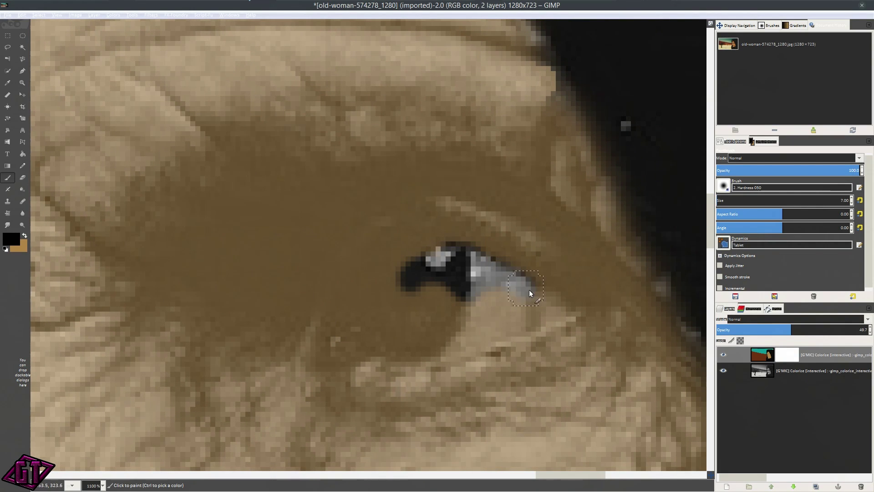
# Step: Set the color layer's opacity to 23.7 and paint black on its mask over the rest of the near eye
pyautogui.click(759, 330)
pyautogui.moveTo(759, 331); pyautogui.dragTo(753, 330)
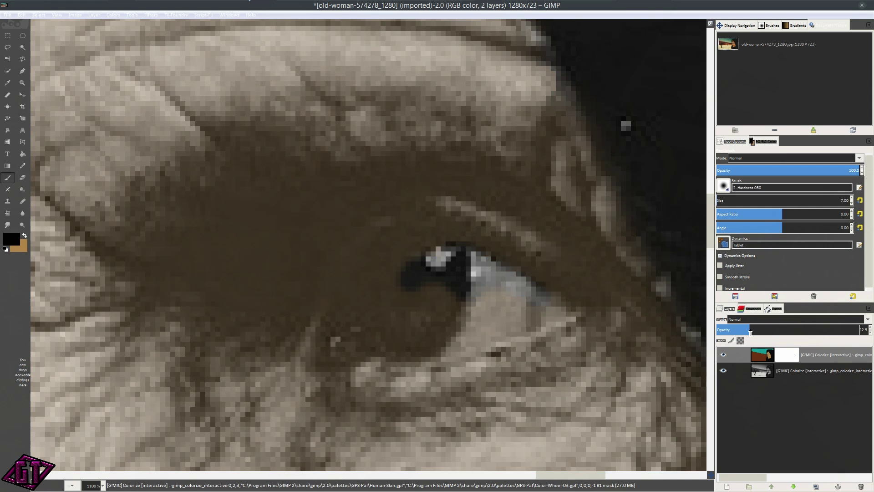
pyautogui.click(452, 313)
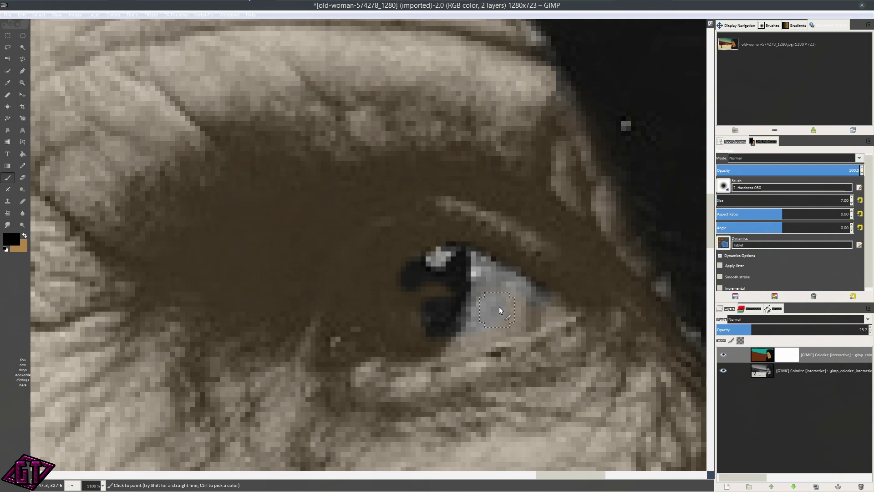
pyautogui.moveTo(449, 346)
pyautogui.mouseDown()
pyautogui.moveTo(346, 357)
pyautogui.moveTo(373, 351)
pyautogui.moveTo(339, 330)
pyautogui.moveTo(370, 283)
pyautogui.mouseUp()
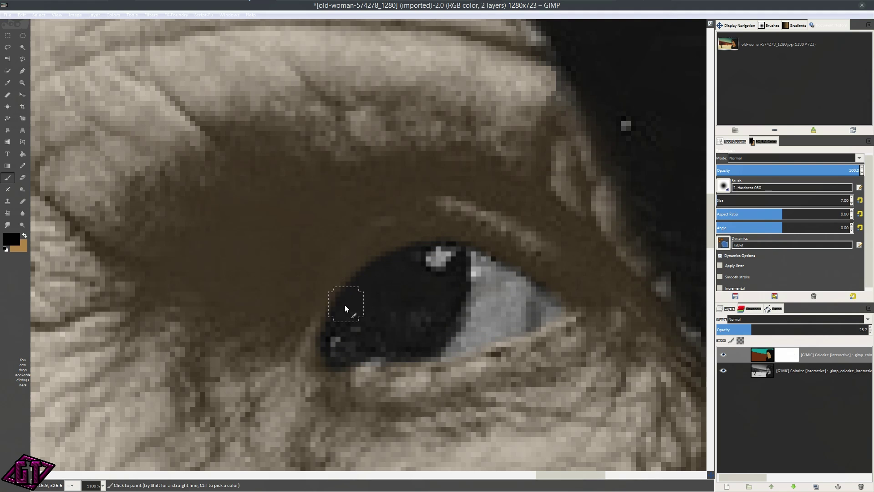
# Step: Paint black on the layer mask over the far eye, and reset the colors with white as the foreground
pyautogui.hscroll(-5, 361, 311)
pyautogui.moveTo(361, 307)
pyautogui.mouseDown()
pyautogui.moveTo(368, 300)
pyautogui.moveTo(318, 233)
pyautogui.moveTo(299, 308)
pyautogui.moveTo(256, 274)
pyautogui.mouseUp()
pyautogui.scroll(-4, 228, 234)
pyautogui.scroll(4, 465, 204)
pyautogui.scroll(-4, 428, 146)
pyautogui.press('d')
pyautogui.press('x')
pyautogui.scroll(4, 364, 196)
pyautogui.scroll(-4, 441, 202)
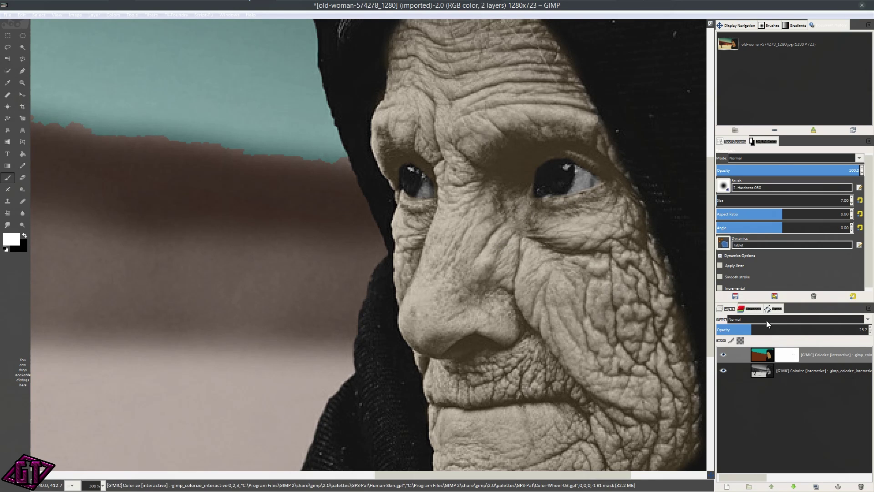
# Step: Set the color layer's opacity to 100 and apply its layer mask
pyautogui.scroll(-1, 546, 239)
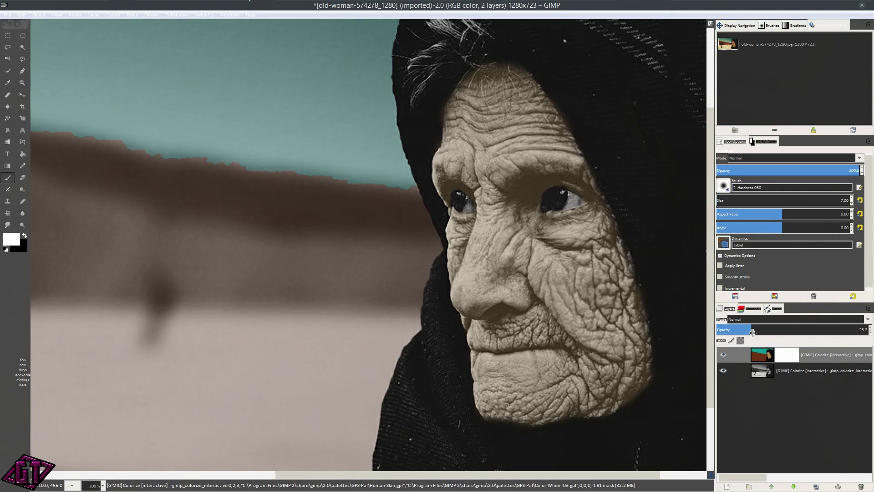
pyautogui.moveTo(756, 331); pyautogui.dragTo(865, 330)
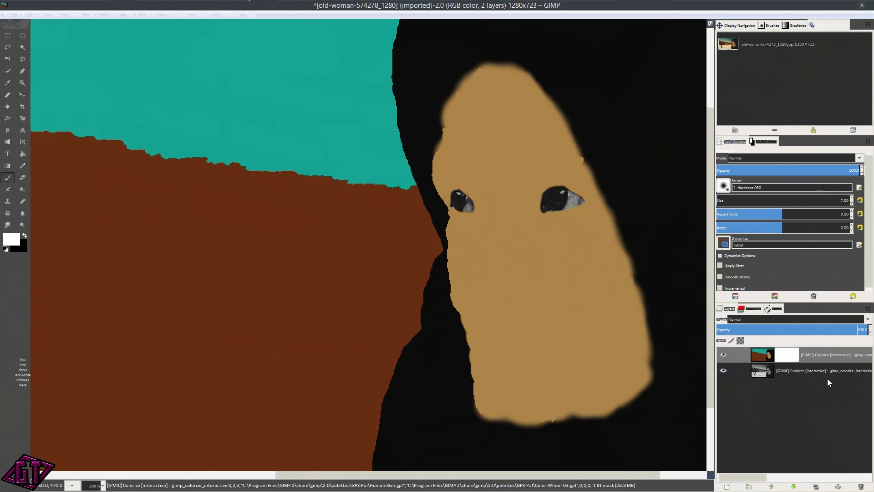
pyautogui.rightClick(792, 359)
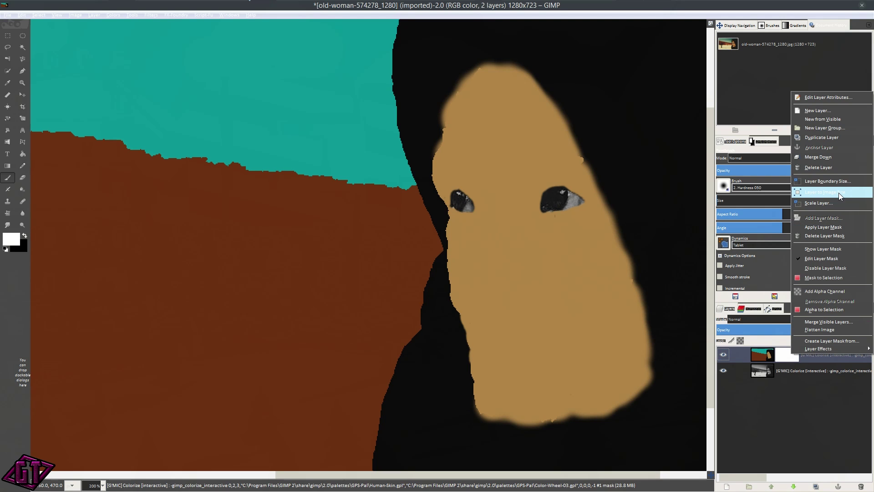
pyautogui.click(829, 226)
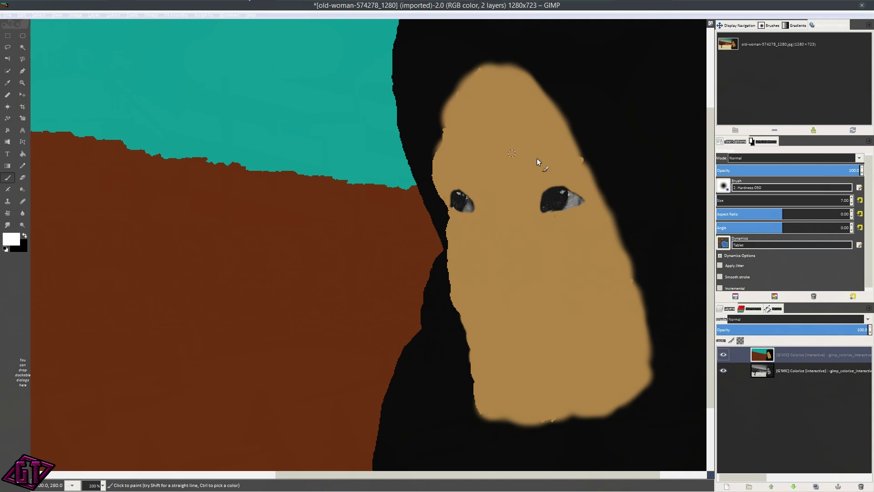
# Step: Sample the skin tone from the face, set the brush size to 48, and smooth the uneven face edges beside the forehead and brows
pyautogui.press('ctrl')
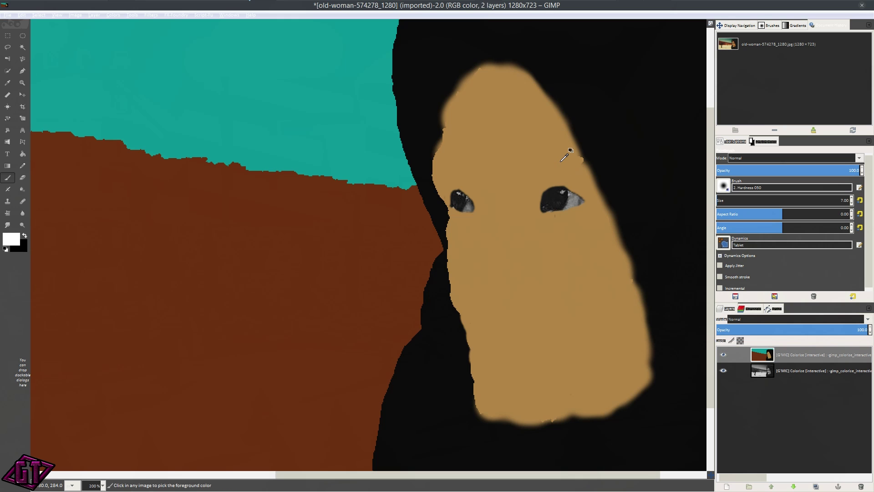
pyautogui.keyDown('ctrl'); pyautogui.click(561, 159); pyautogui.keyUp('ctrl')
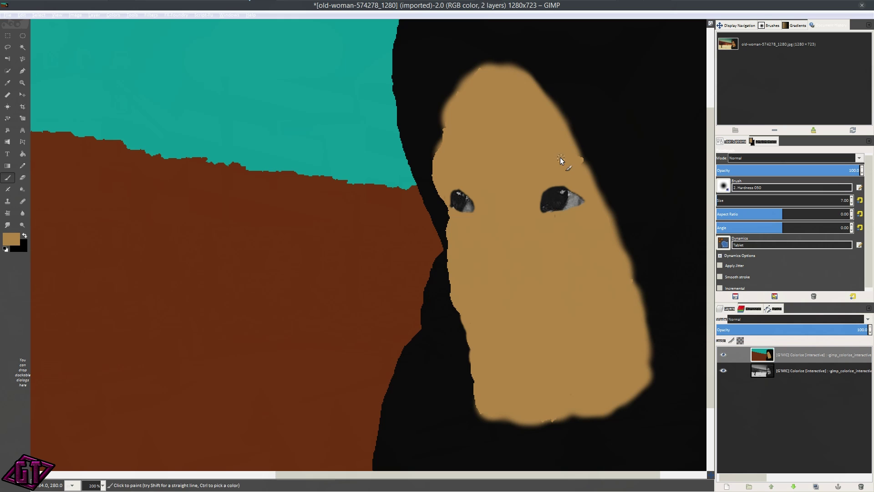
pyautogui.press(']')
pyautogui.press(']')
pyautogui.press(']')
pyautogui.press(']')
pyautogui.press(']')
pyautogui.press(']')
pyautogui.press(']')
pyautogui.press(']')
pyautogui.press(']')
pyautogui.press(']')
pyautogui.press(']')
pyautogui.press(']')
pyautogui.press(']')
pyautogui.press(']')
pyautogui.press(']')
pyautogui.press(']')
pyautogui.press(']')
pyautogui.press(']')
pyautogui.press(']')
pyautogui.press(']')
pyautogui.press(']')
pyautogui.press(']')
pyautogui.press(']')
pyautogui.press(']')
pyautogui.press(']')
pyautogui.press(']')
pyautogui.press(']')
pyautogui.press(']')
pyautogui.press(']')
pyautogui.press(']')
pyautogui.press(']')
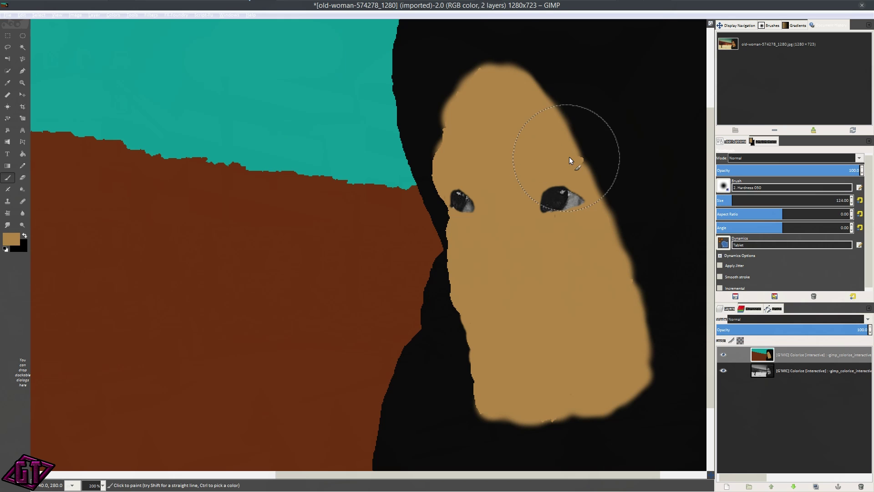
pyautogui.press('[')
pyautogui.press('[')
pyautogui.press('[')
pyautogui.press('[')
pyautogui.press('[')
pyautogui.press('[')
pyautogui.press('[')
pyautogui.press('[')
pyautogui.press('[')
pyautogui.press('[')
pyautogui.press('[')
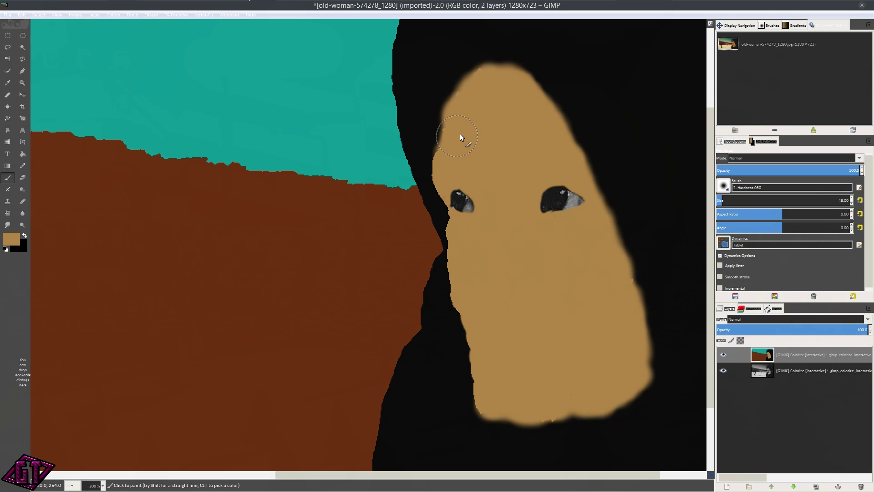
pyautogui.moveTo(447, 164); pyautogui.dragTo(459, 161)
pyautogui.click(794, 318)
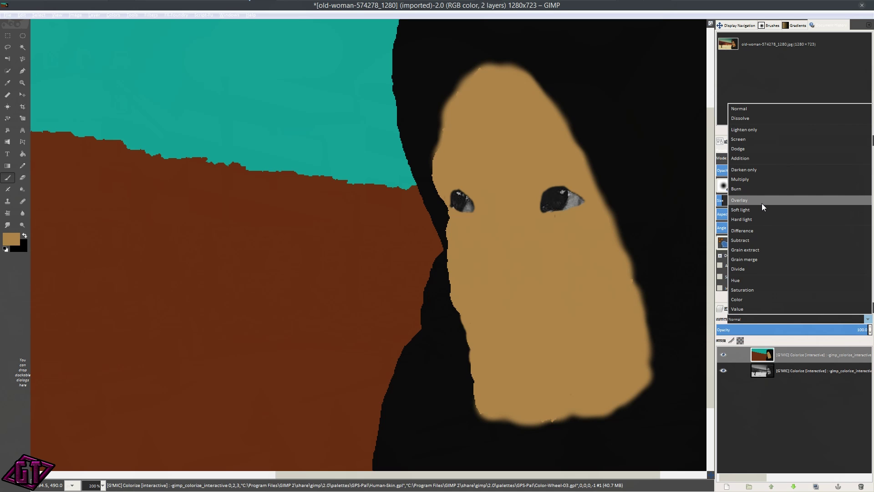
pyautogui.click(825, 354)
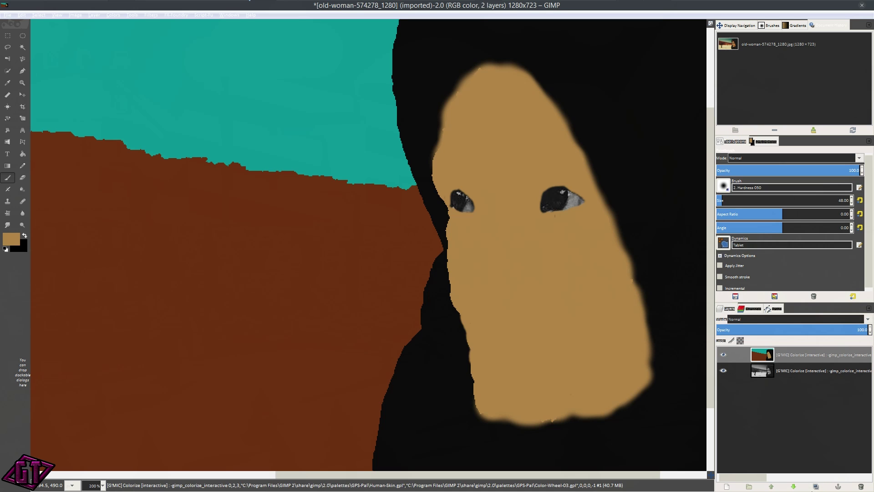
# Step: Duplicate the color layer and hide the original color layer beneath the copy
pyautogui.click(815, 486)
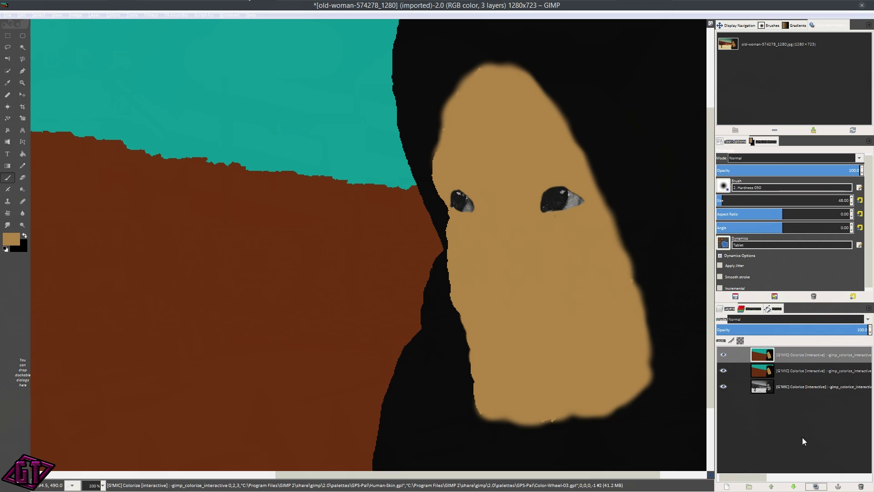
pyautogui.click(723, 369)
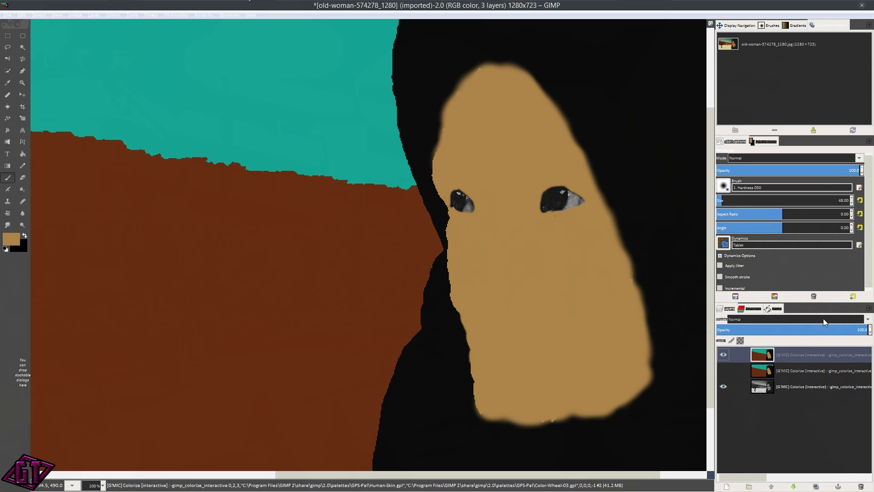
# Step: Try Overlay on the duplicated color layer, and set its blend mode to Soft light
pyautogui.click(823, 318)
pyautogui.press('Escape')
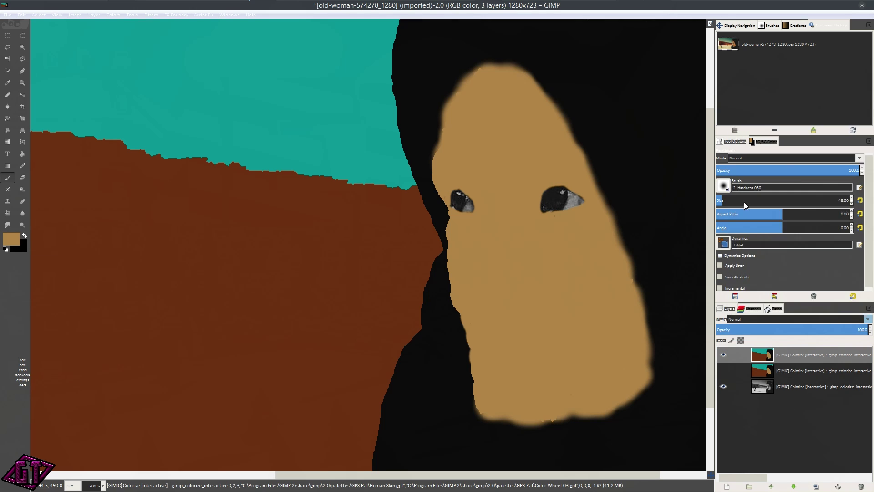
pyautogui.click(744, 201)
pyautogui.press('1')
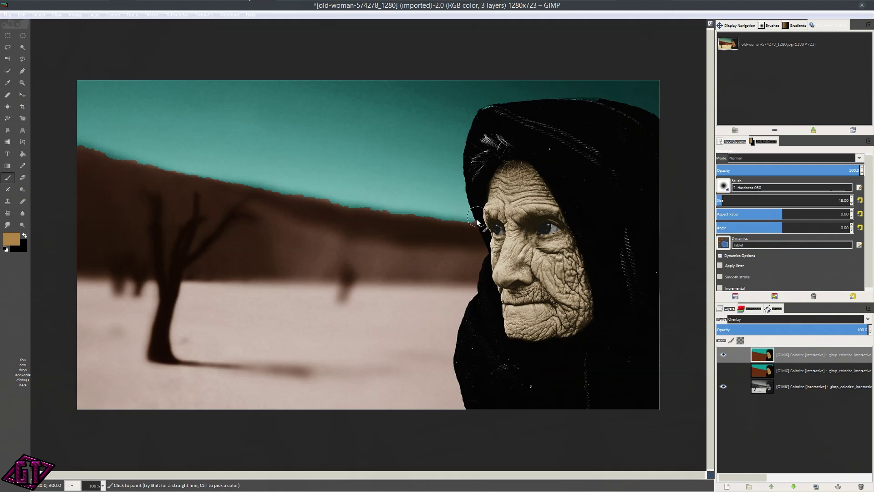
pyautogui.click(756, 318)
pyautogui.click(743, 208)
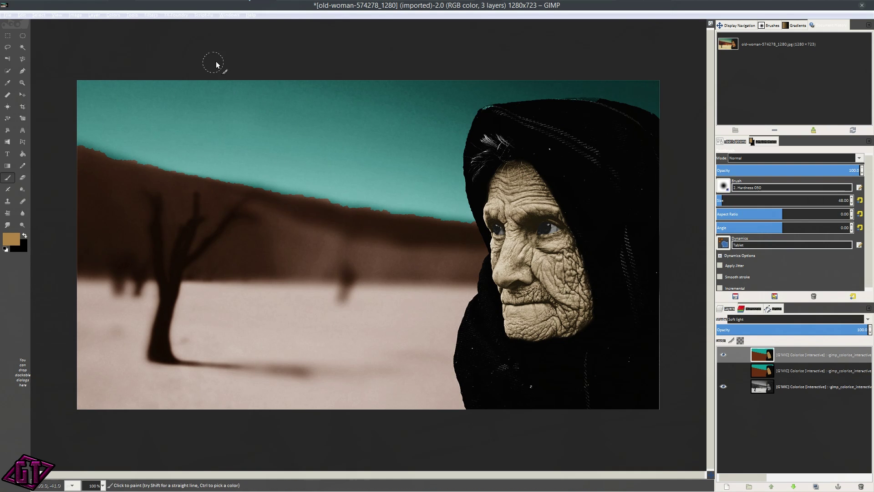
# Step: Apply a Gaussian Blur with an increased, linked horizontal and vertical radius to the Soft light color layer
pyautogui.click(155, 17)
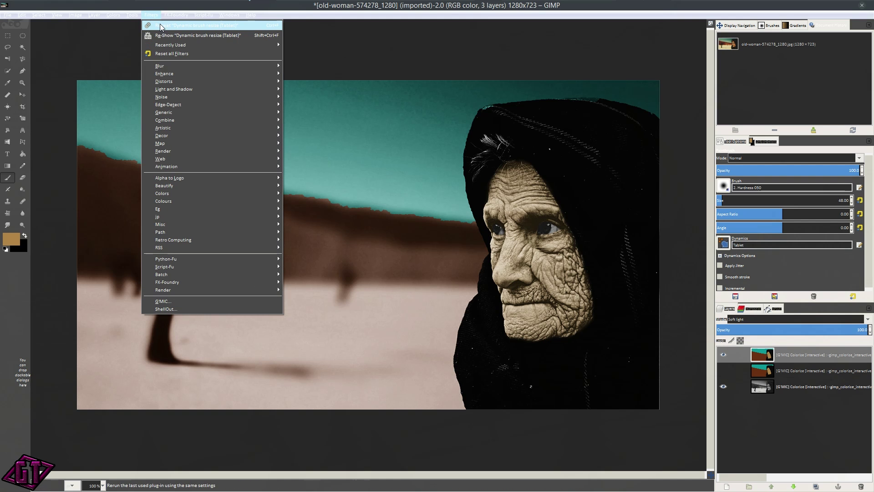
pyautogui.moveTo(215, 66)
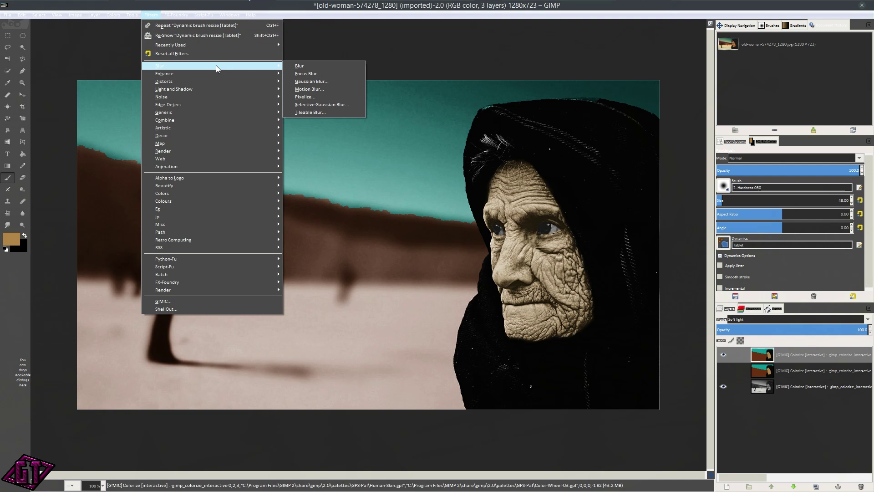
pyautogui.click(311, 81)
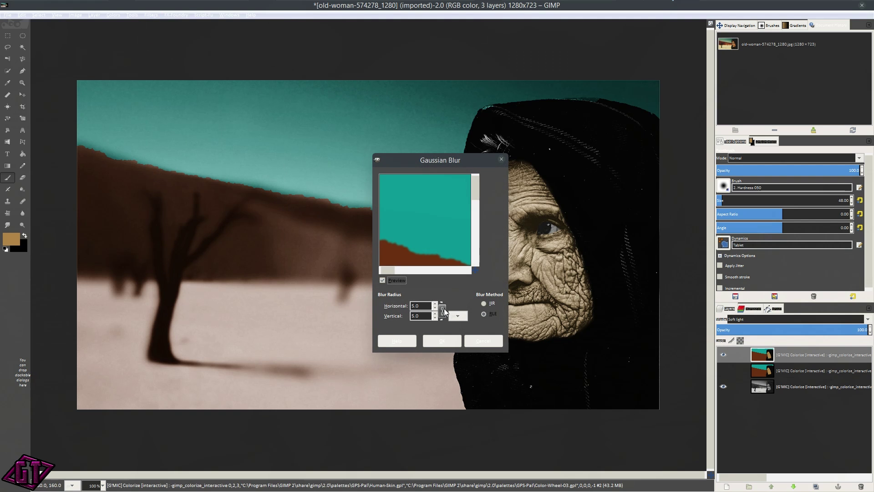
pyautogui.click(422, 305)
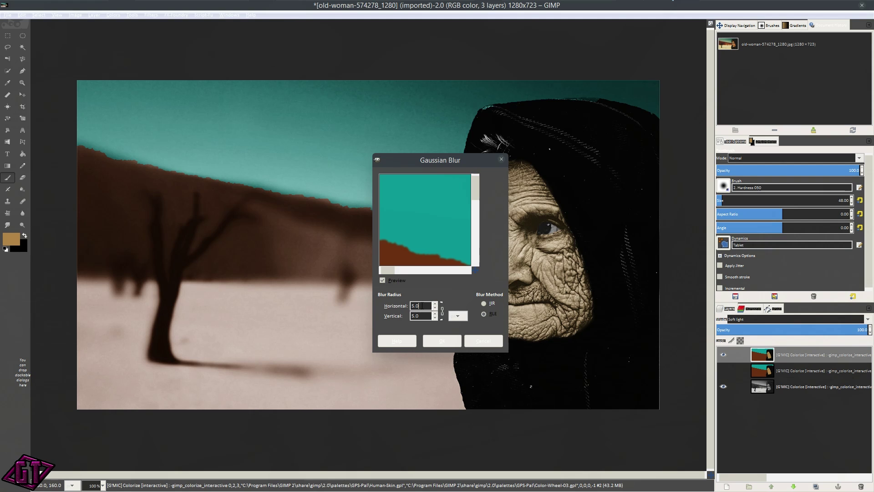
pyautogui.click(435, 304)
pyautogui.click(436, 304)
pyautogui.click(435, 304)
pyautogui.click(444, 341)
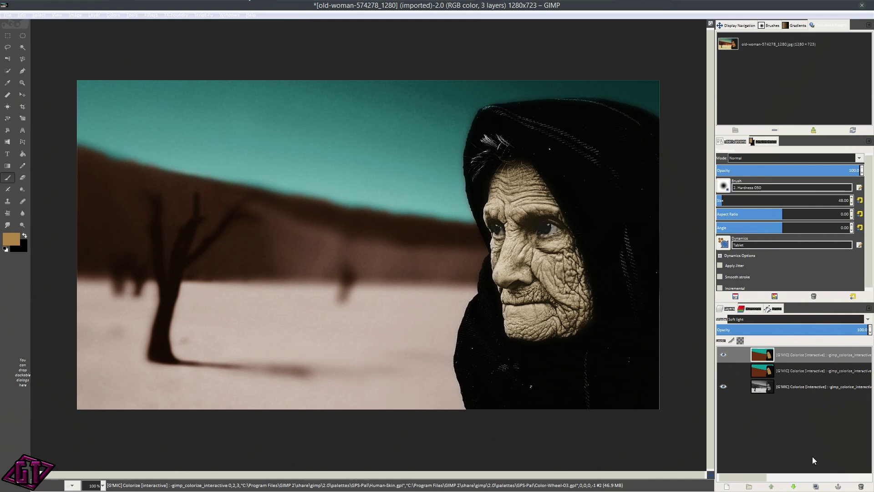
# Step: Duplicate the blurred color layer with opacity 45.2, and compare the image with the original photo in Windows Photo Viewer
pyautogui.click(816, 486)
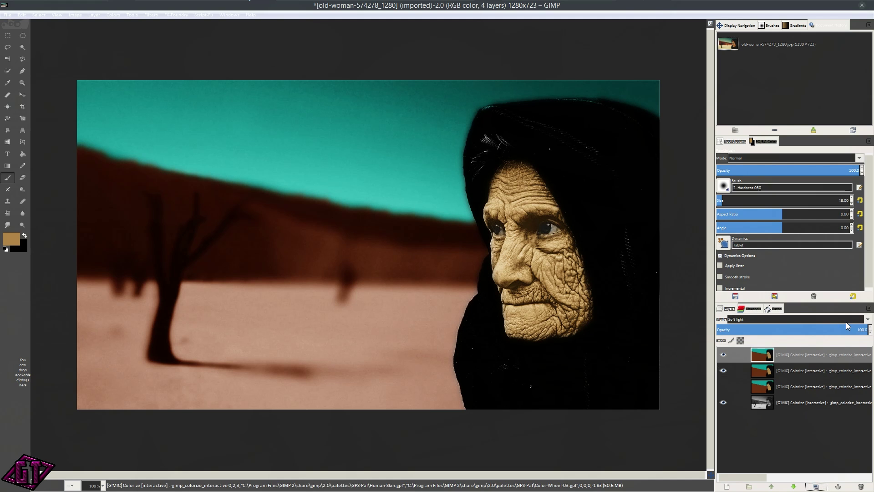
pyautogui.moveTo(846, 322); pyautogui.dragTo(785, 334)
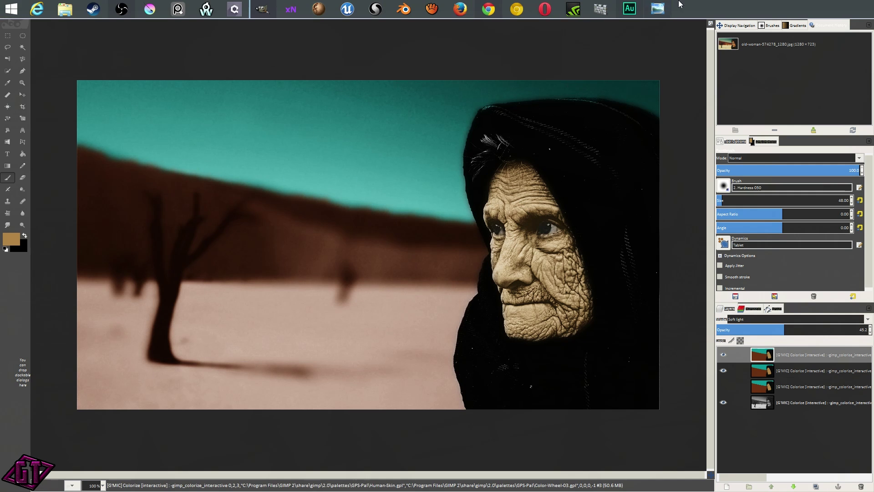
pyautogui.click(658, 8)
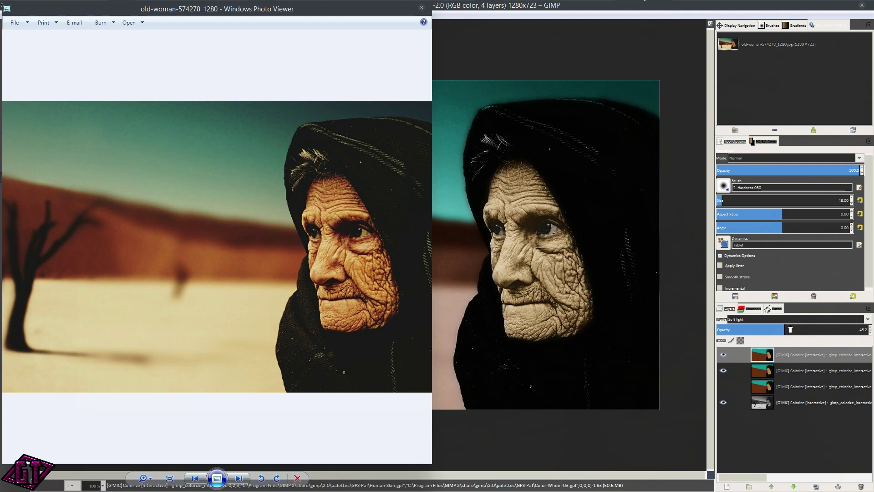
pyautogui.hotkey('alt', 'Tab')
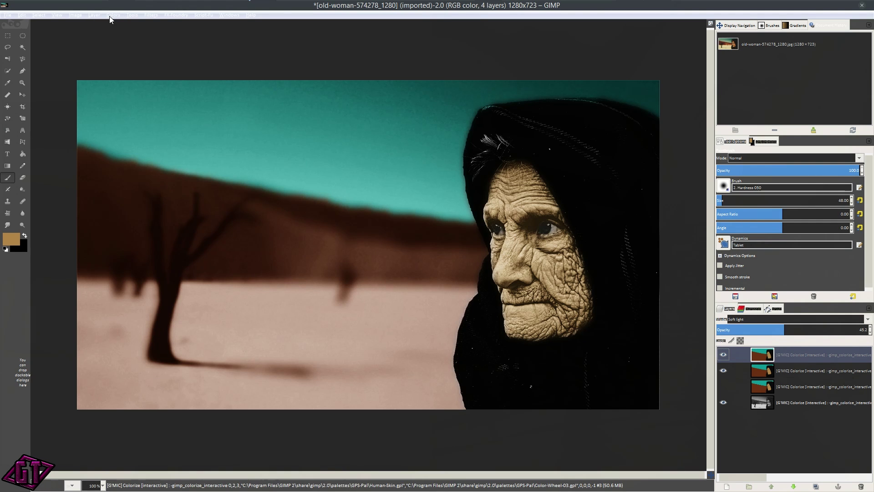
# Step: Create a new layer from the visible image and set its saturation to 41 with Hue-Saturation
pyautogui.click(94, 14)
pyautogui.click(114, 34)
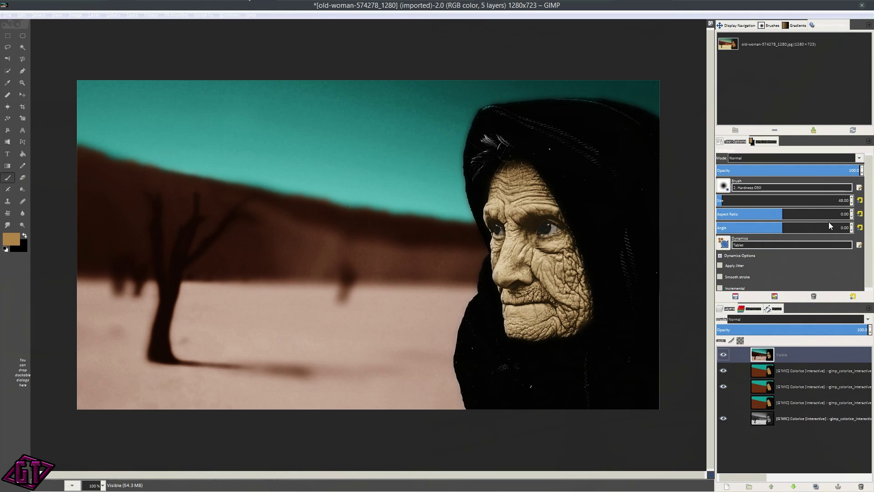
pyautogui.click(108, 17)
pyautogui.click(147, 34)
pyautogui.moveTo(632, 223); pyautogui.dragTo(654, 223)
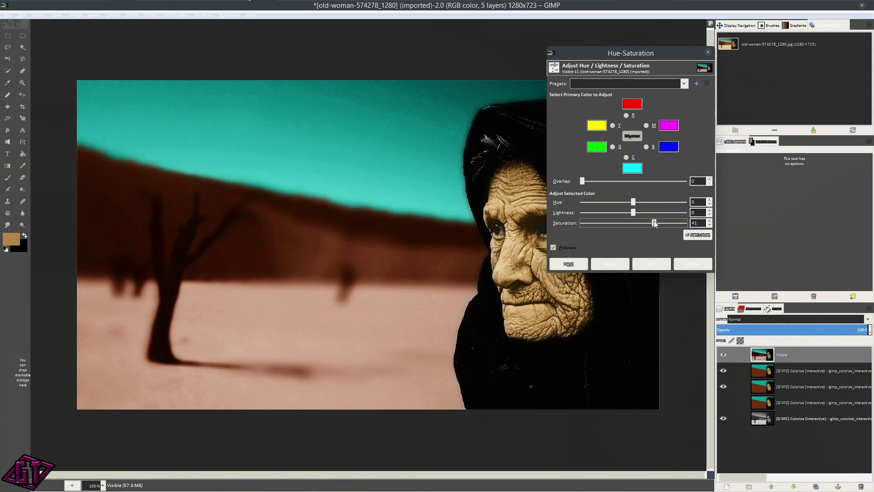
pyautogui.click(654, 263)
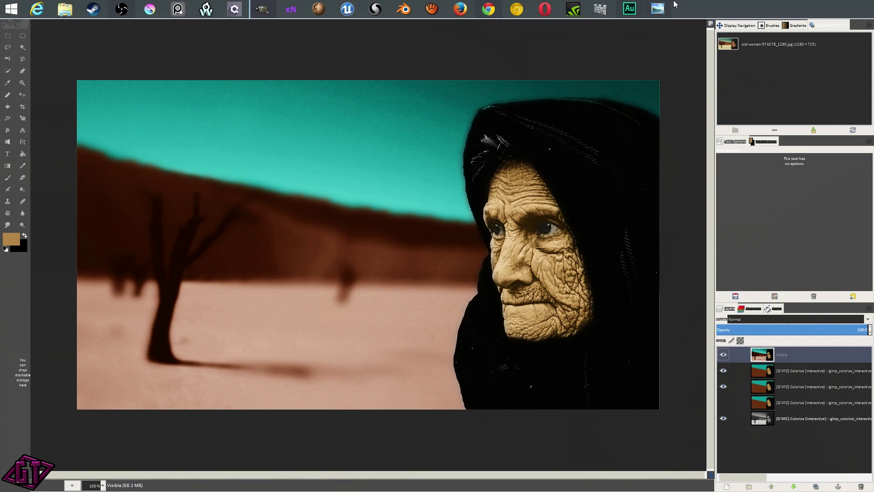
# Step: Compare the more saturated image with the original color photo in Windows Photo Viewer
pyautogui.click(658, 8)
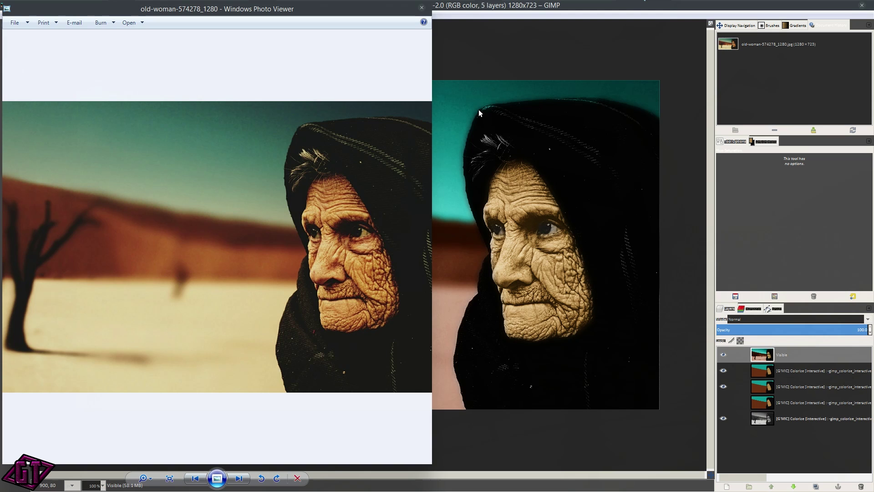
pyautogui.moveTo(395, 16)
pyautogui.click(529, 68)
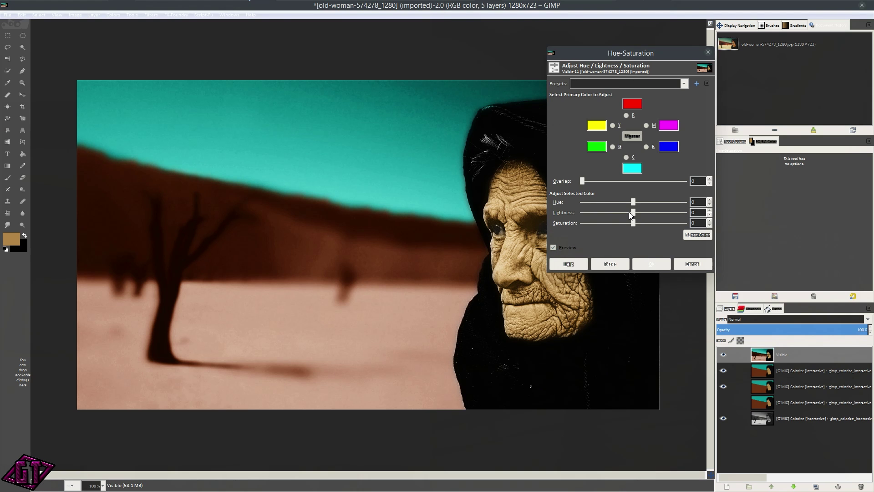
# Step: Fine-tune the lightness and hue of the merged visible layer with Hue-Saturation
pyautogui.moveTo(635, 210); pyautogui.dragTo(631, 210)
pyautogui.moveTo(639, 212); pyautogui.dragTo(636, 213)
pyautogui.moveTo(632, 204); pyautogui.dragTo(633, 203)
pyautogui.click(665, 264)
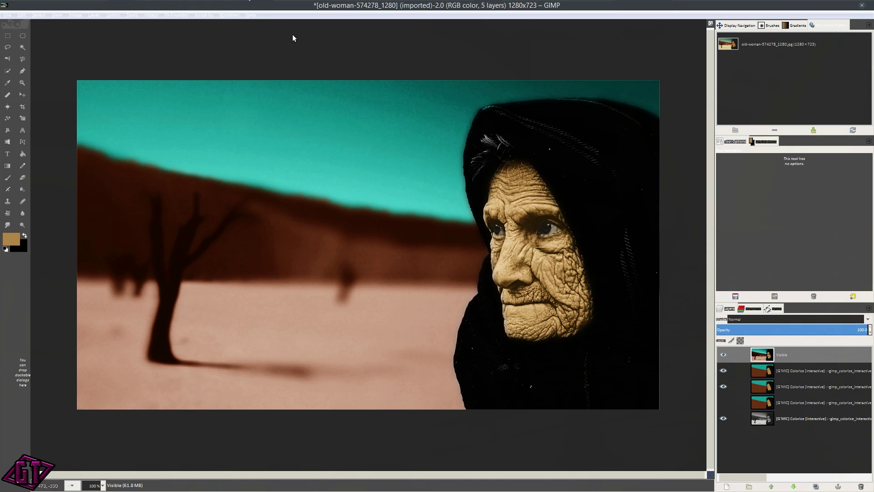
# Step: Add a new transparent layer, and set the foreground to dark purple 200927 with the skin tone as background
pyautogui.hotkey('shift', 'ctrl', 'n')
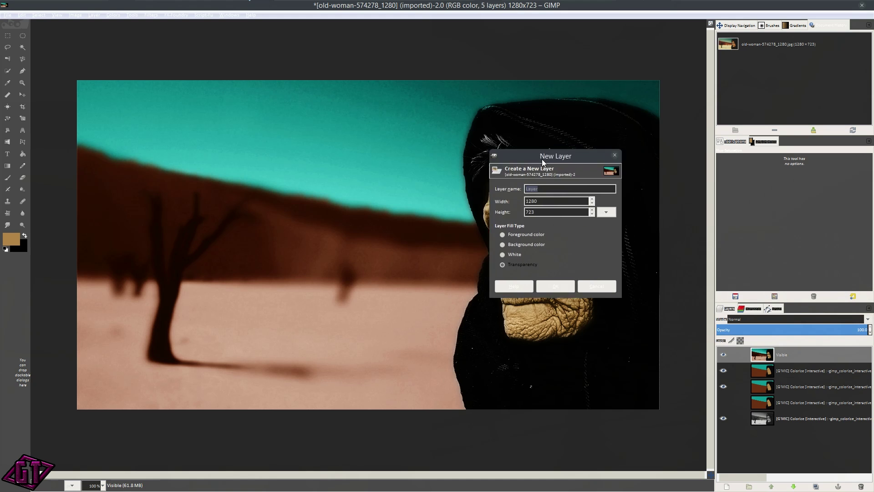
pyautogui.click(459, 298)
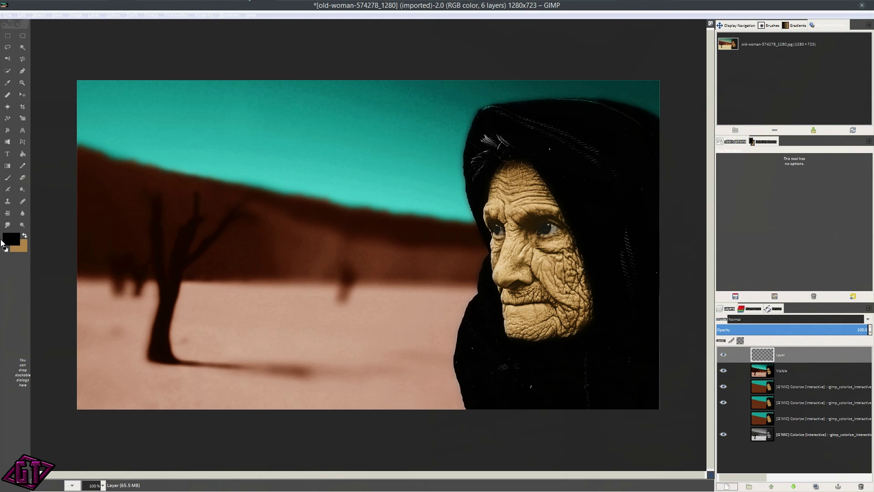
pyautogui.click(11, 238)
pyautogui.moveTo(492, 108); pyautogui.dragTo(425, 82)
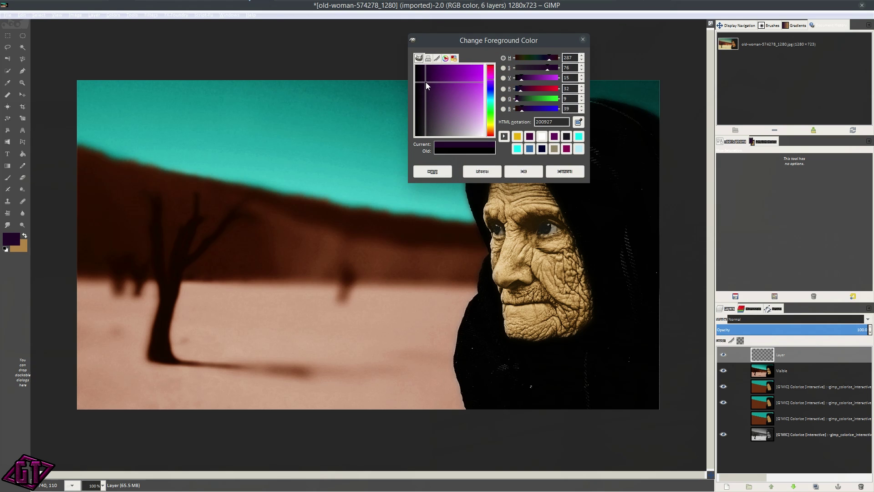
pyautogui.click(523, 171)
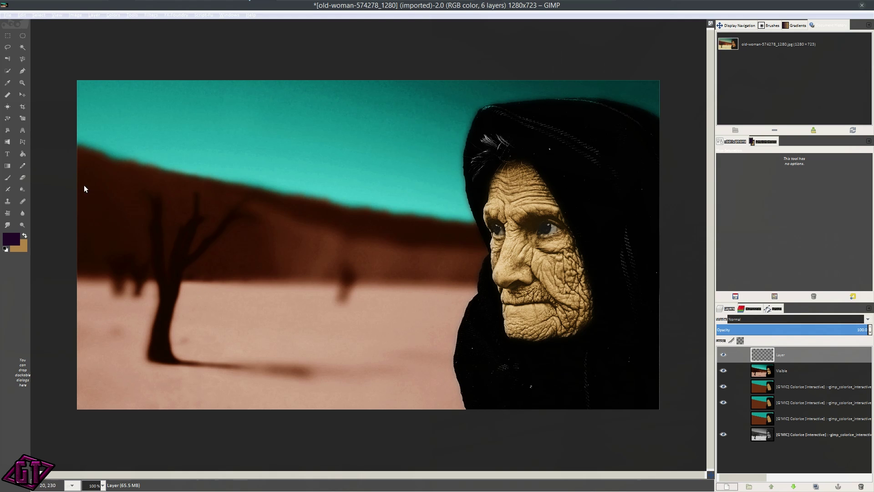
# Step: Fill the new layer with a linear FG to BG gradient from top to bottom, blended as Multiply at 14.4 opacity
pyautogui.click(7, 166)
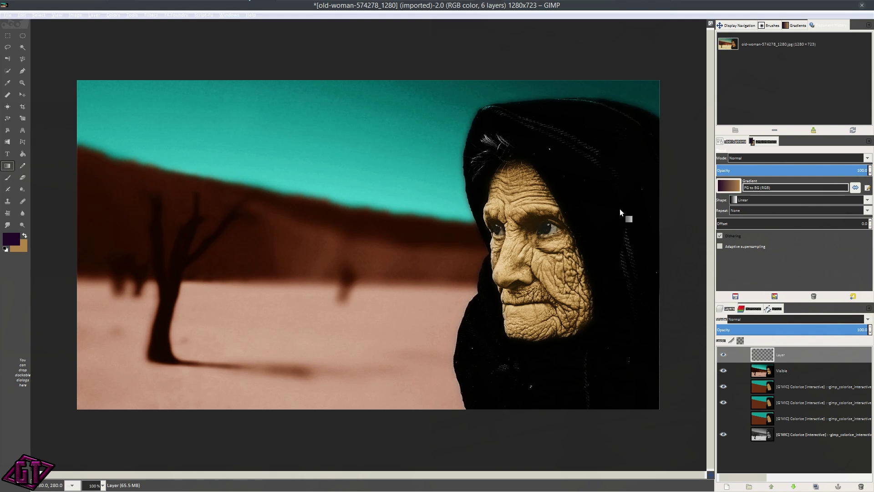
pyautogui.moveTo(355, 80); pyautogui.dragTo(364, 392)
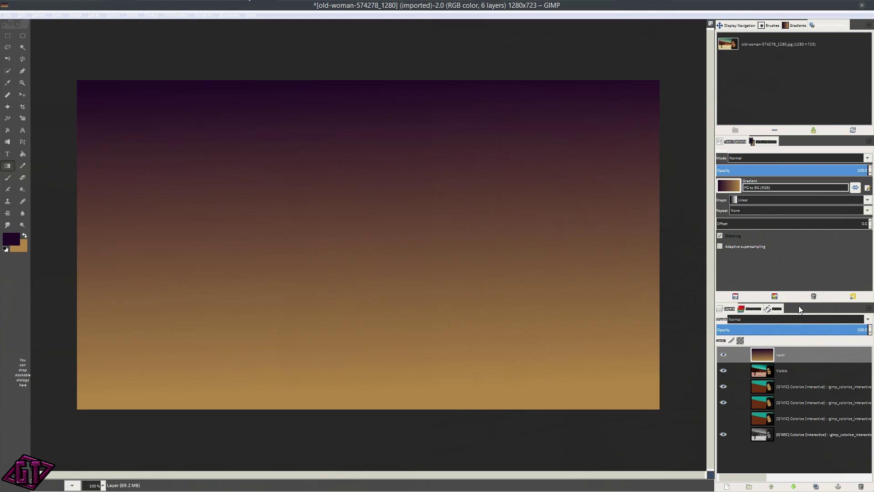
pyautogui.click(793, 318)
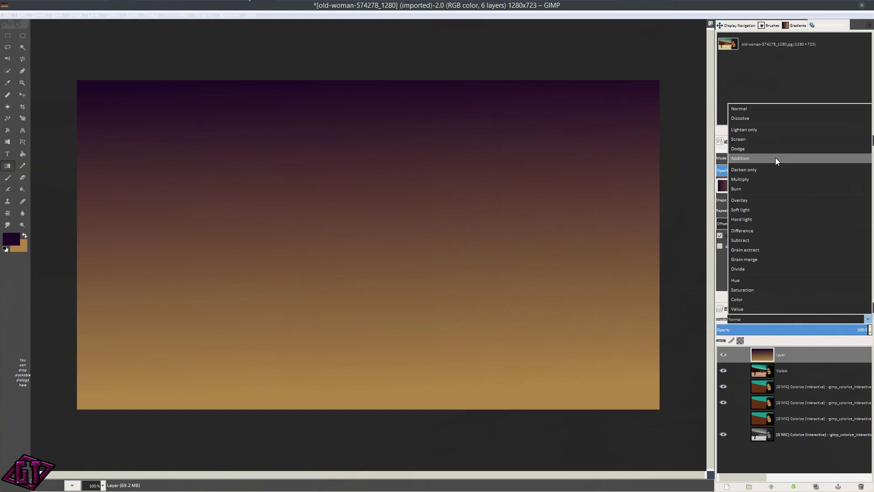
pyautogui.click(759, 179)
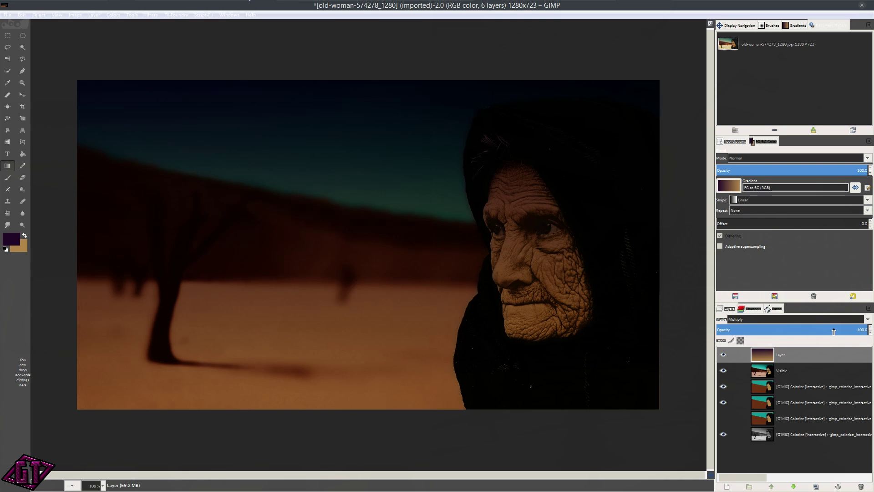
pyautogui.moveTo(833, 331); pyautogui.dragTo(750, 331)
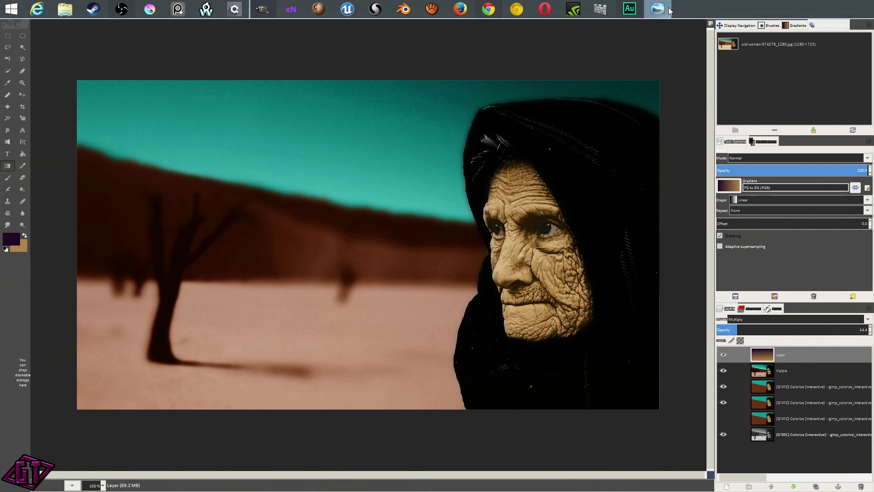
# Step: Check the result against the original photo, and toggle the gradient and merged layers to compare before and after
pyautogui.click(652, 9)
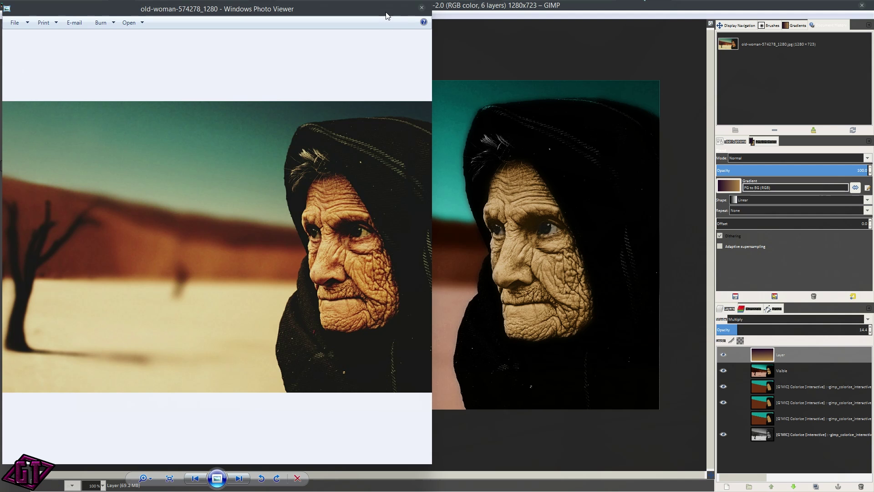
pyautogui.hotkey('alt', 'F4')
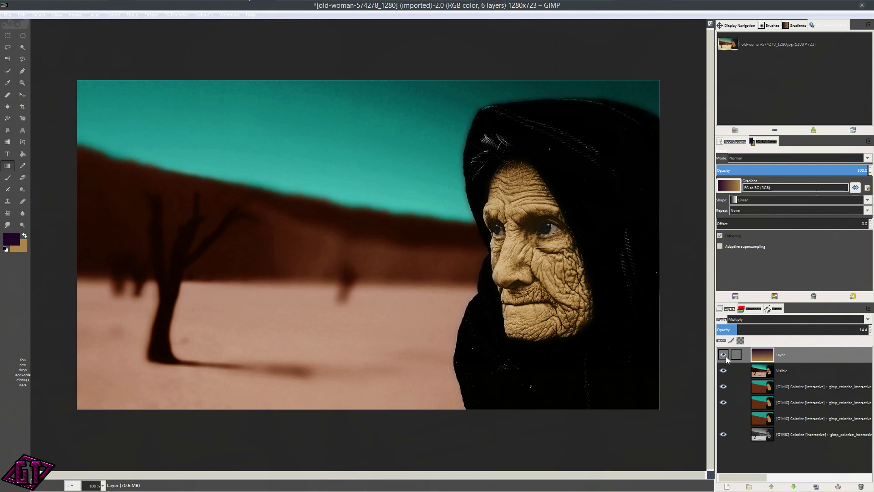
pyautogui.click(723, 355)
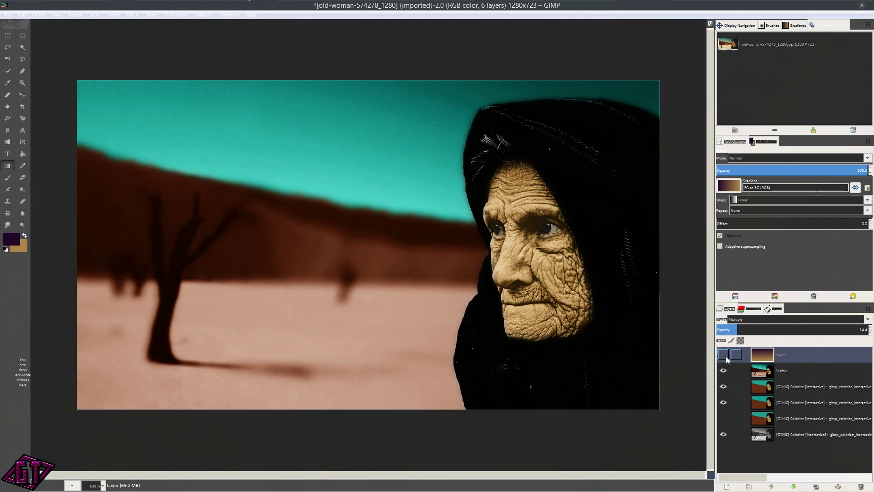
pyautogui.click(724, 371)
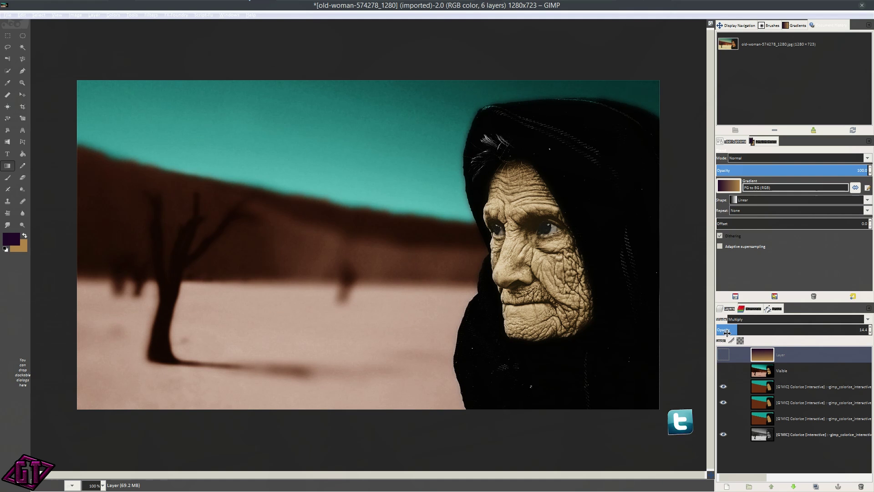
pyautogui.click(723, 370)
pyautogui.click(723, 355)
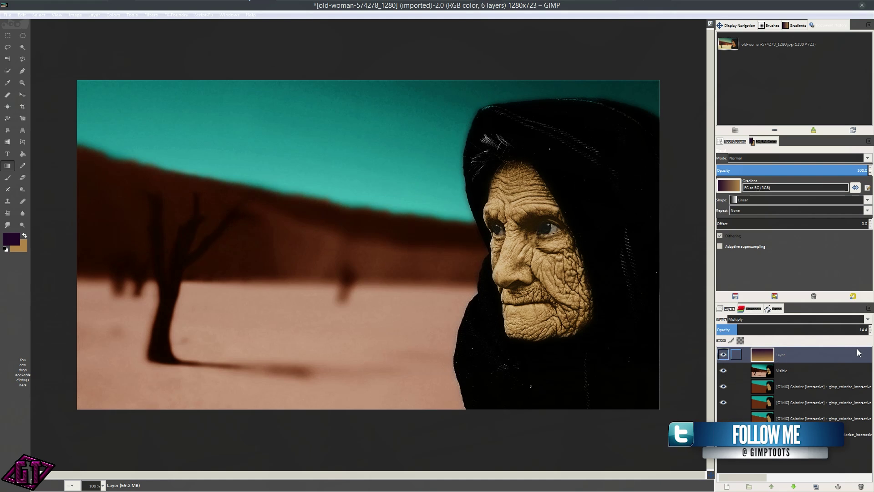
pyautogui.scroll(2, 456, 201)
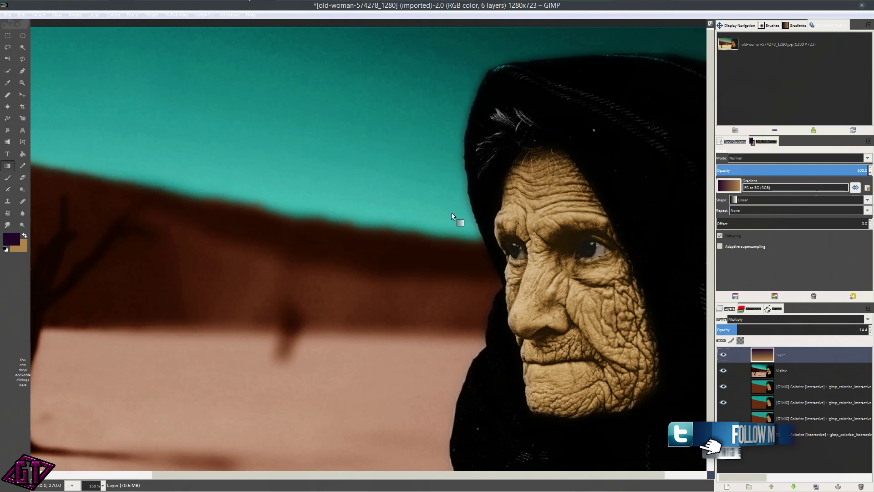
pyautogui.scroll(-2, 457, 180)
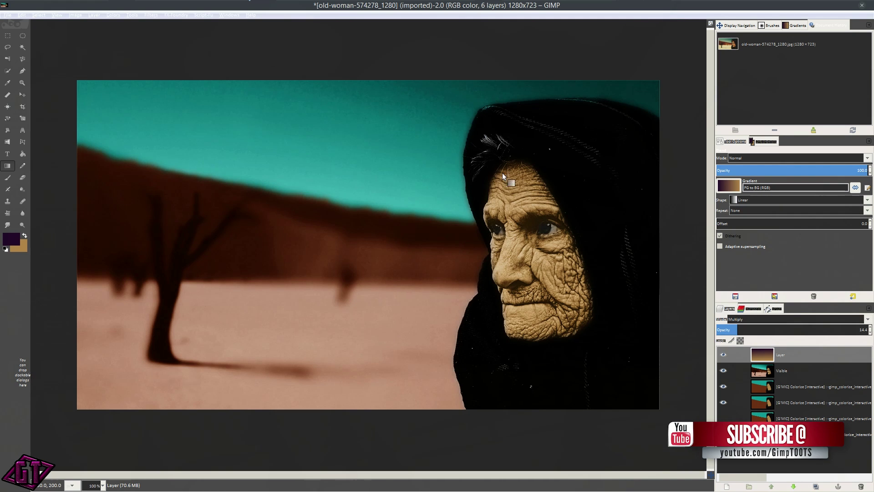